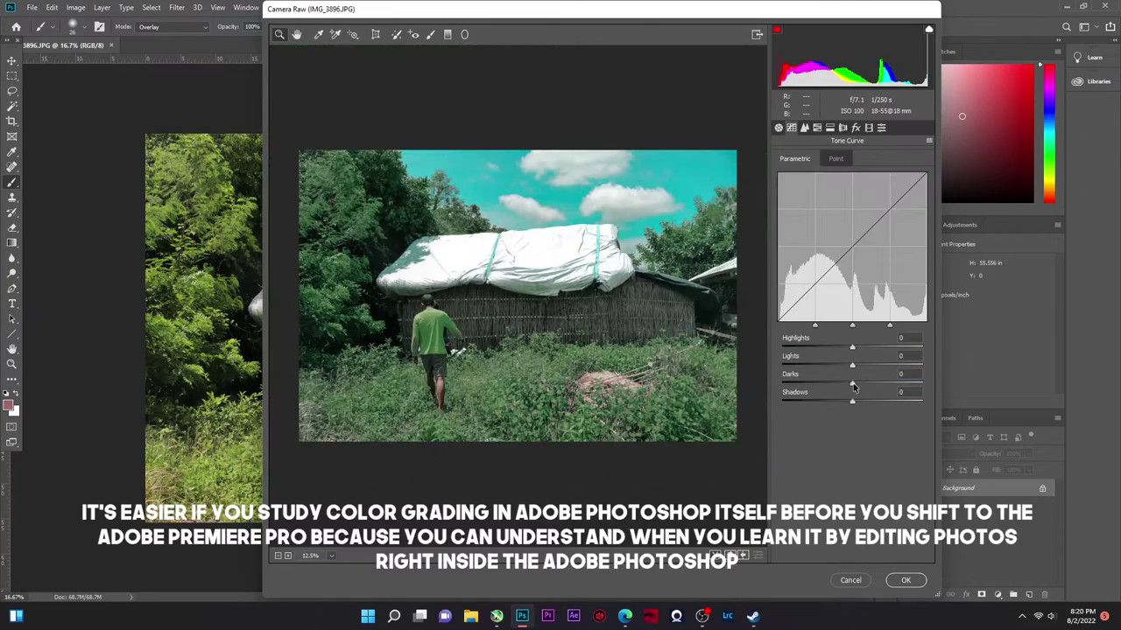
Set the parametric tone curve to Darks -10 and Lights +3.
drag(853, 384, 857, 366)
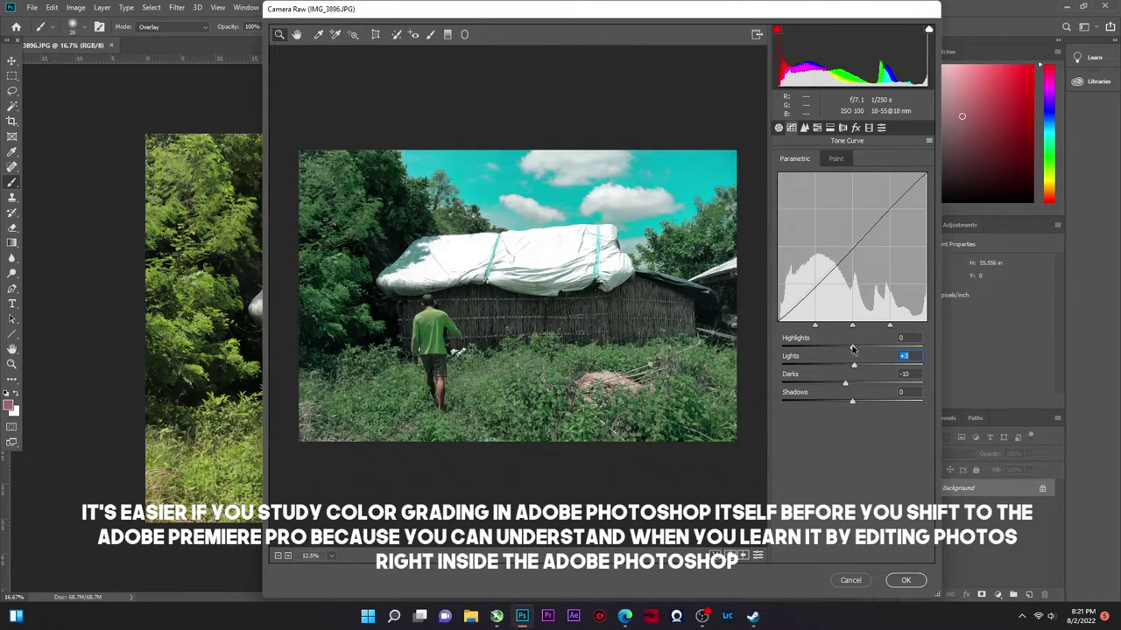
click(830, 128)
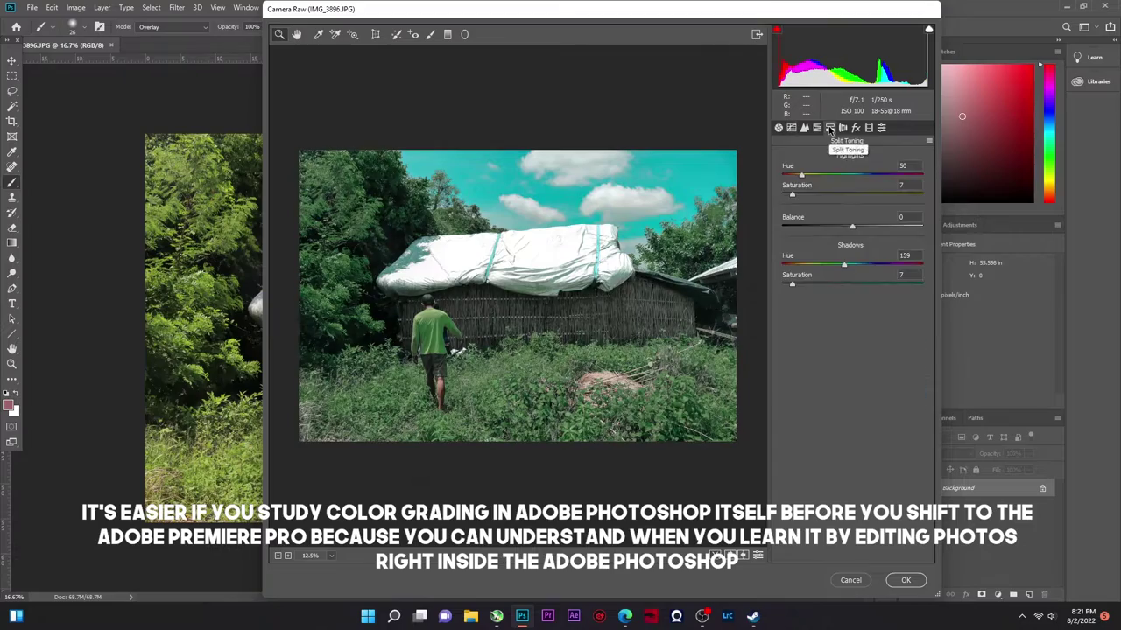
click(777, 128)
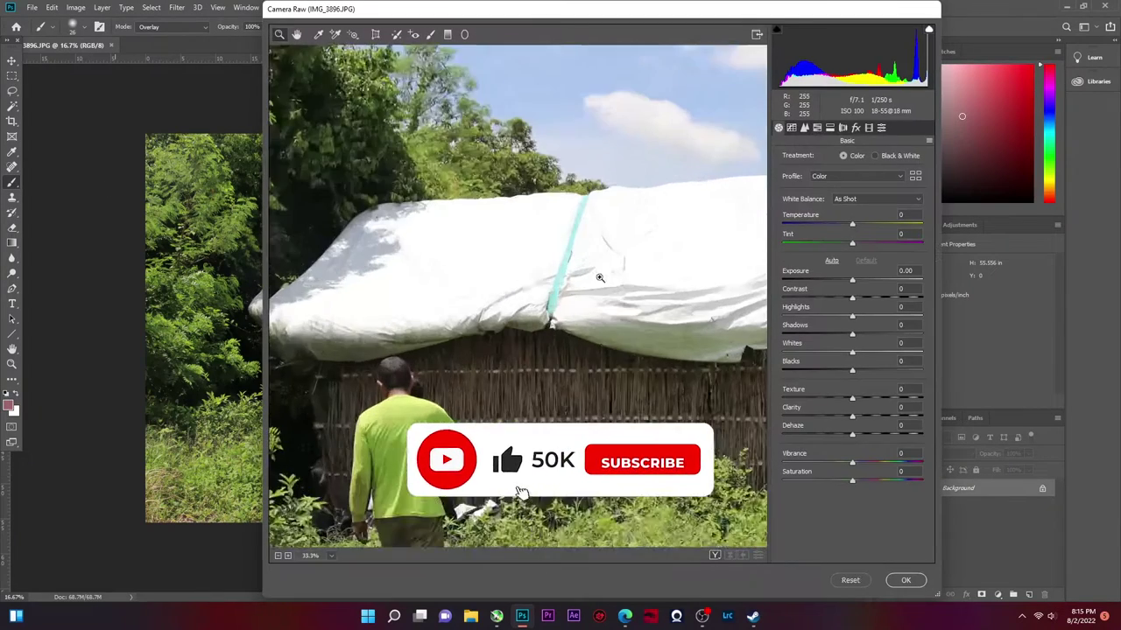
Drop HSL Saturation to -100 for every colour range.
click(817, 127)
click(826, 158)
drag(852, 200, 782, 201)
drag(852, 239, 783, 239)
drag(852, 258, 783, 259)
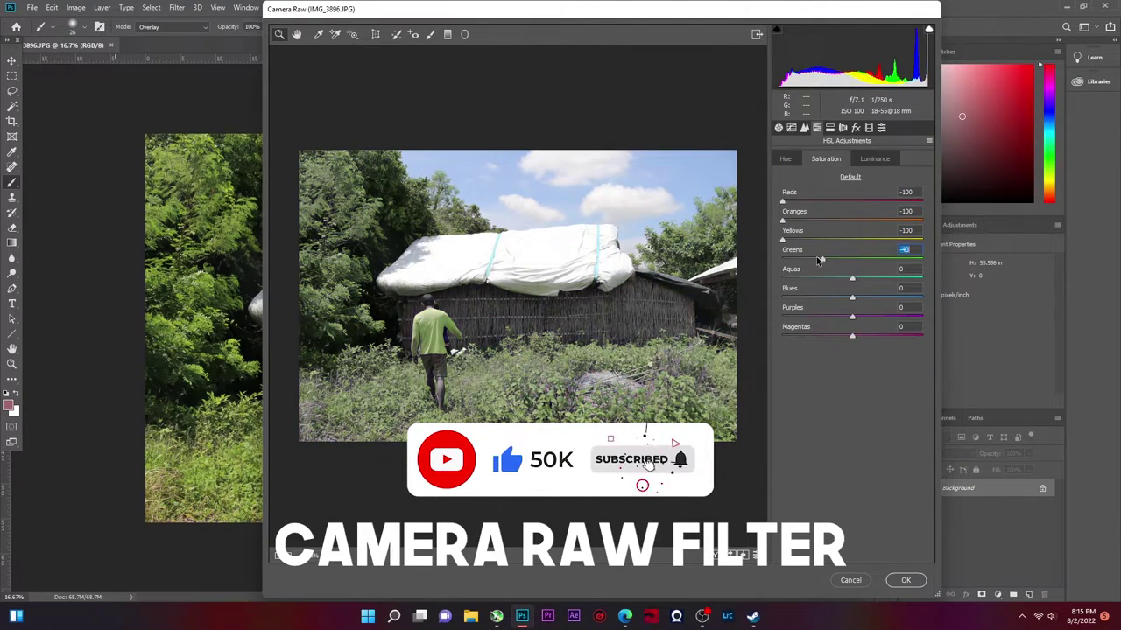
drag(852, 277, 783, 277)
drag(852, 297, 783, 297)
drag(852, 316, 782, 316)
drag(852, 336, 783, 335)
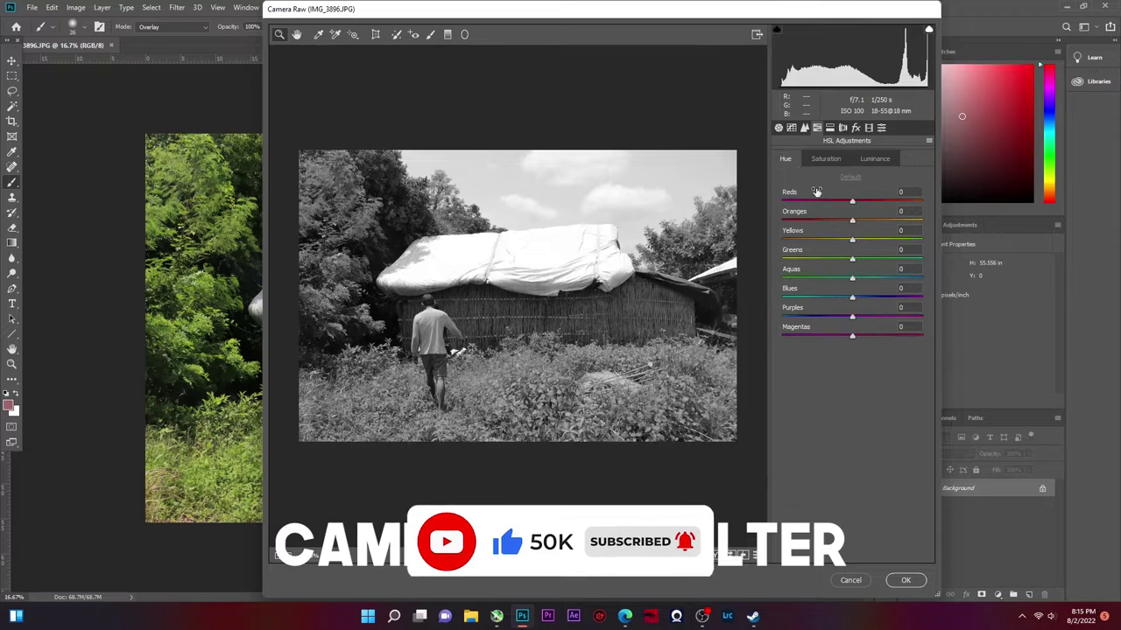
Restore some blue sky saturation, adjust aqua luminance, and return a little green saturation.
click(785, 158)
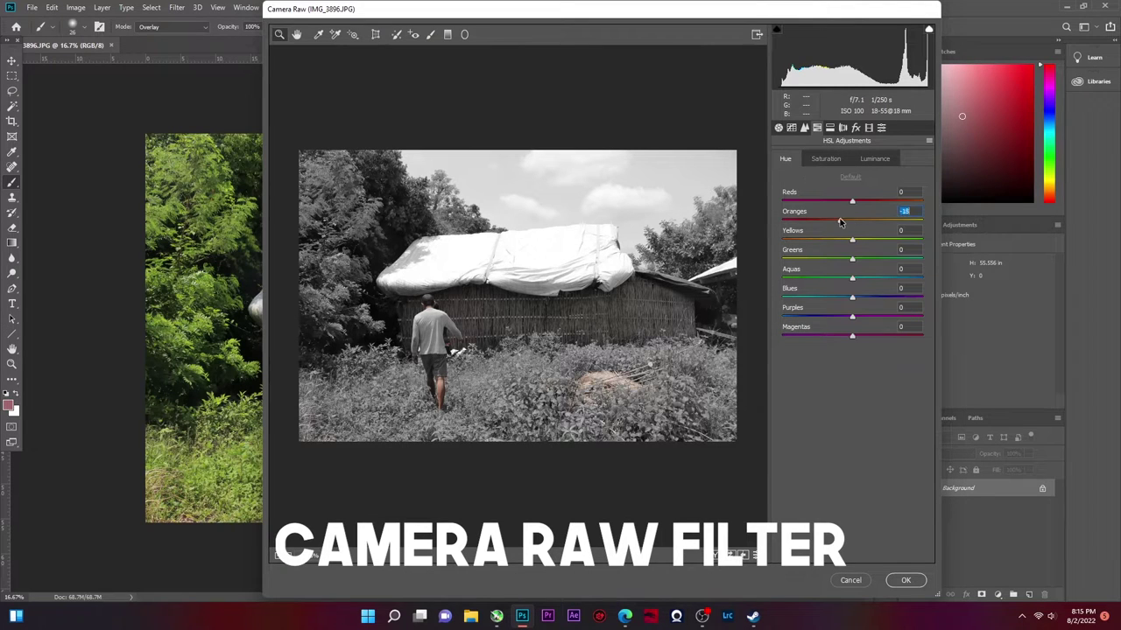
click(826, 158)
mouse_move(782, 298)
mouse_down()
mouse_move(869, 299)
mouse_move(837, 301)
mouse_up()
click(874, 158)
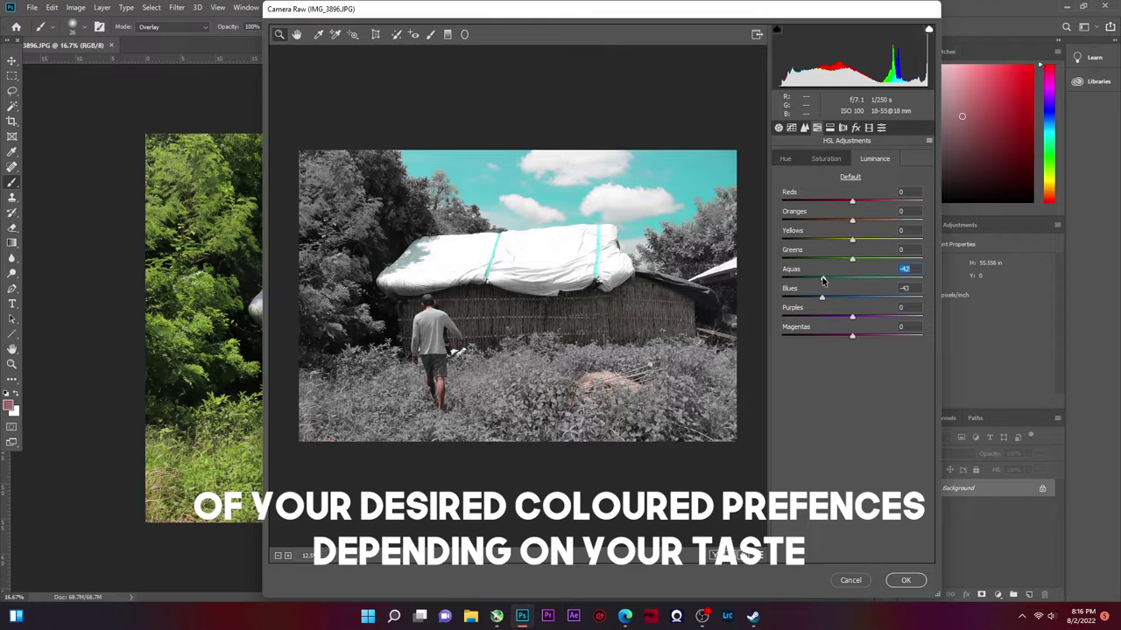
drag(823, 279, 813, 290)
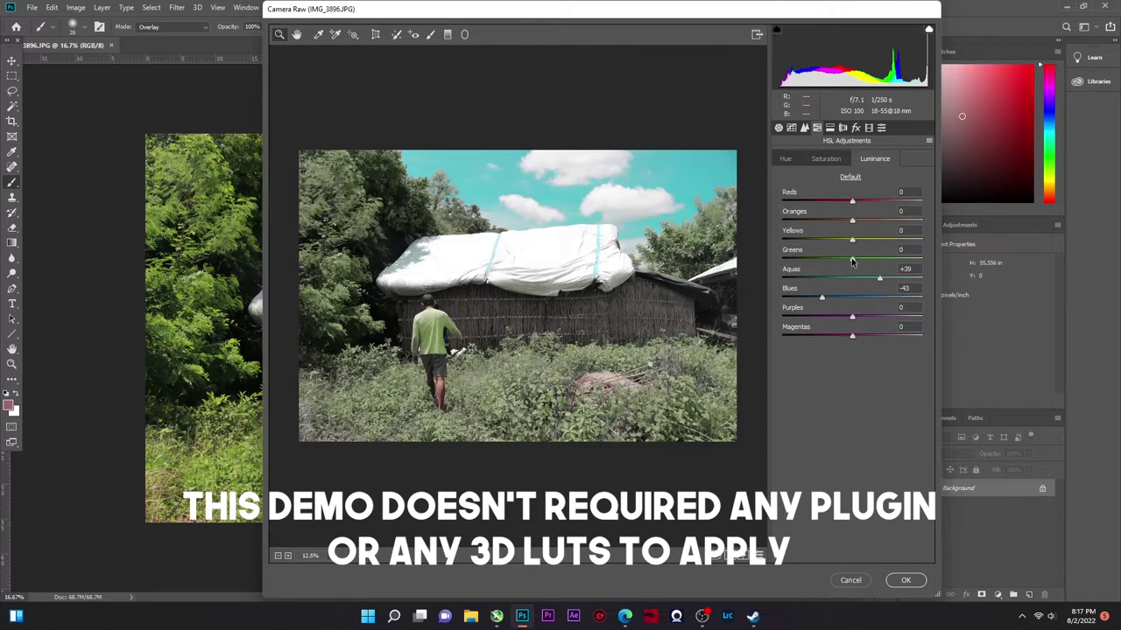
drag(838, 260, 848, 260)
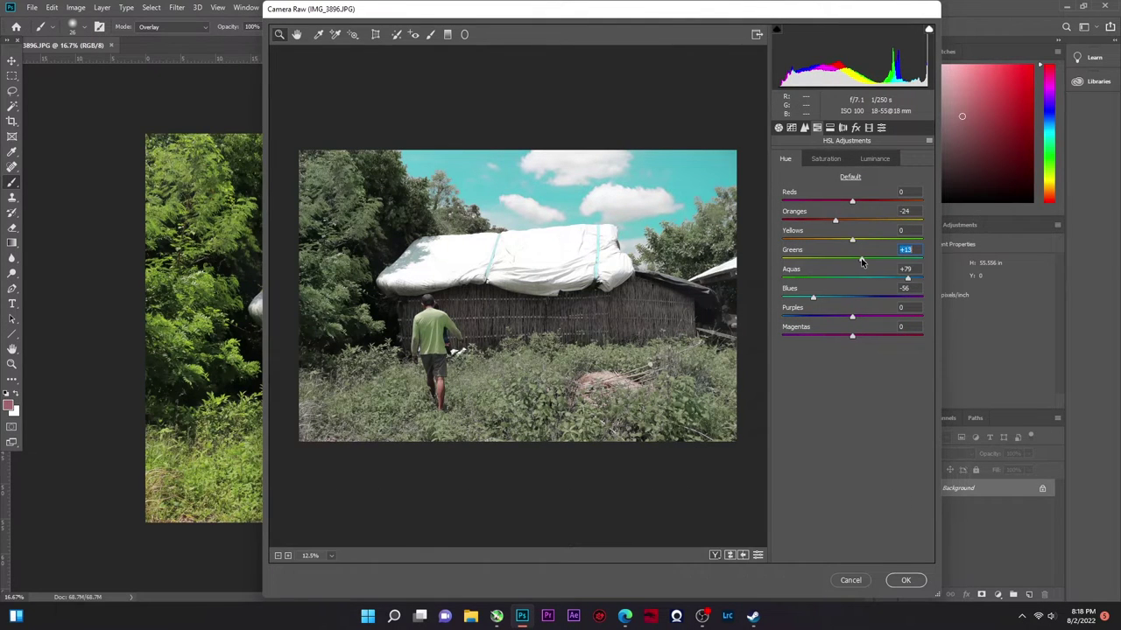
click(824, 159)
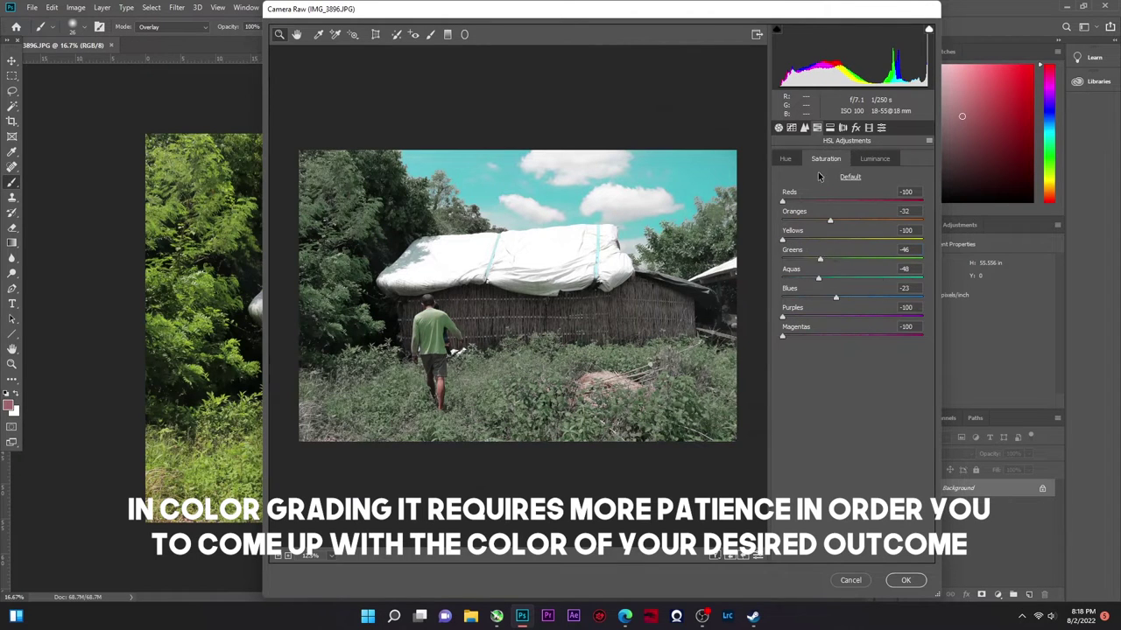
click(862, 160)
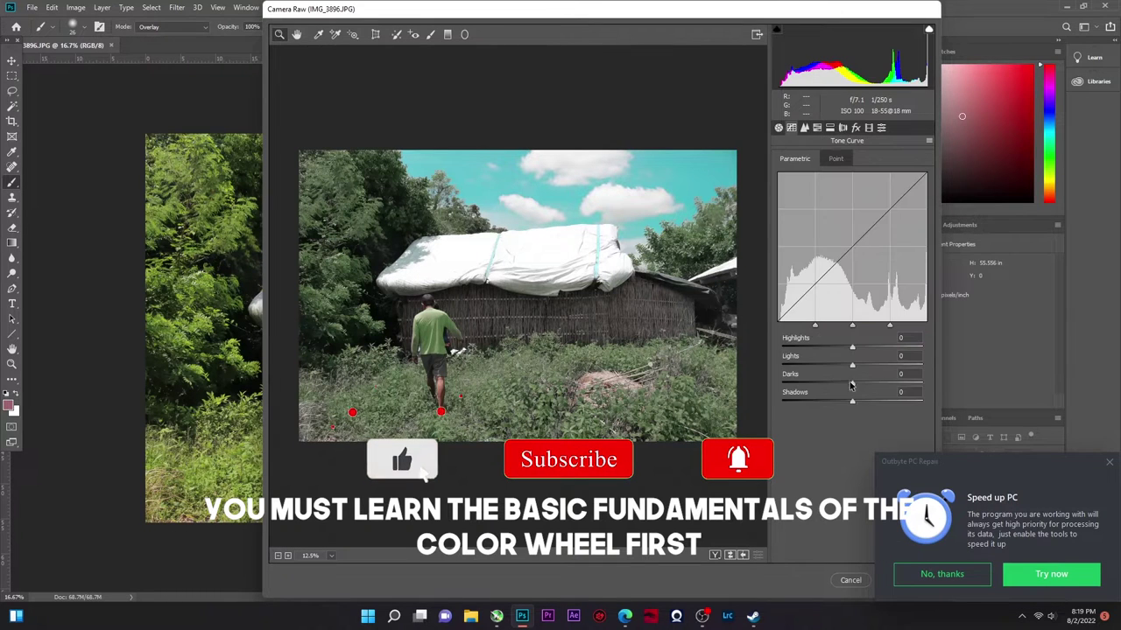
Set Exposure -0.40, Highlights -33, Whites +34, Blacks +39, Clarity +22 and cooler Temperature.
mouse_move(852, 279)
mouse_down()
mouse_move(858, 317)
mouse_move(826, 317)
mouse_move(875, 352)
mouse_up()
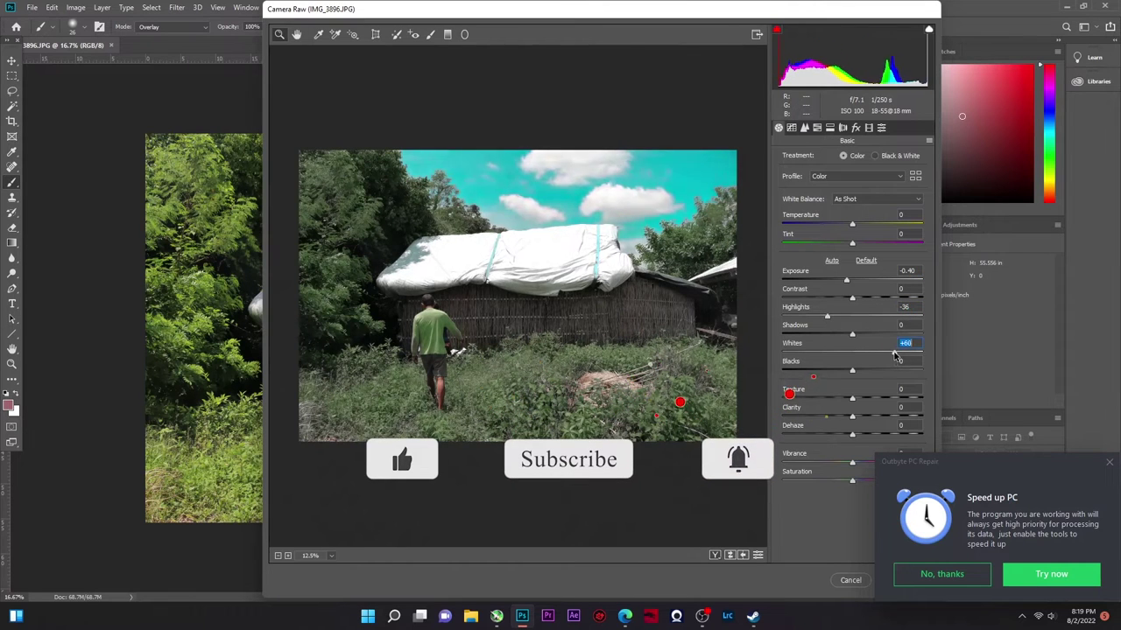
drag(826, 317, 831, 318)
drag(852, 372, 880, 374)
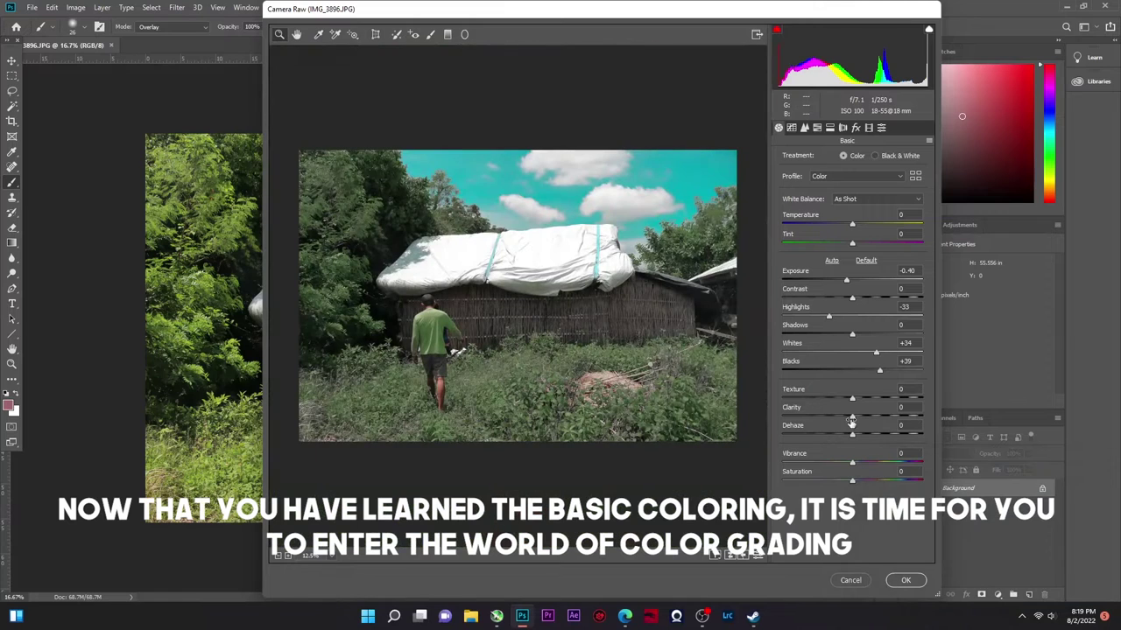
drag(852, 417, 865, 417)
drag(852, 224, 858, 245)
Add a faint warm highlight tint and a lightly saturated teal shadow tint.
click(830, 127)
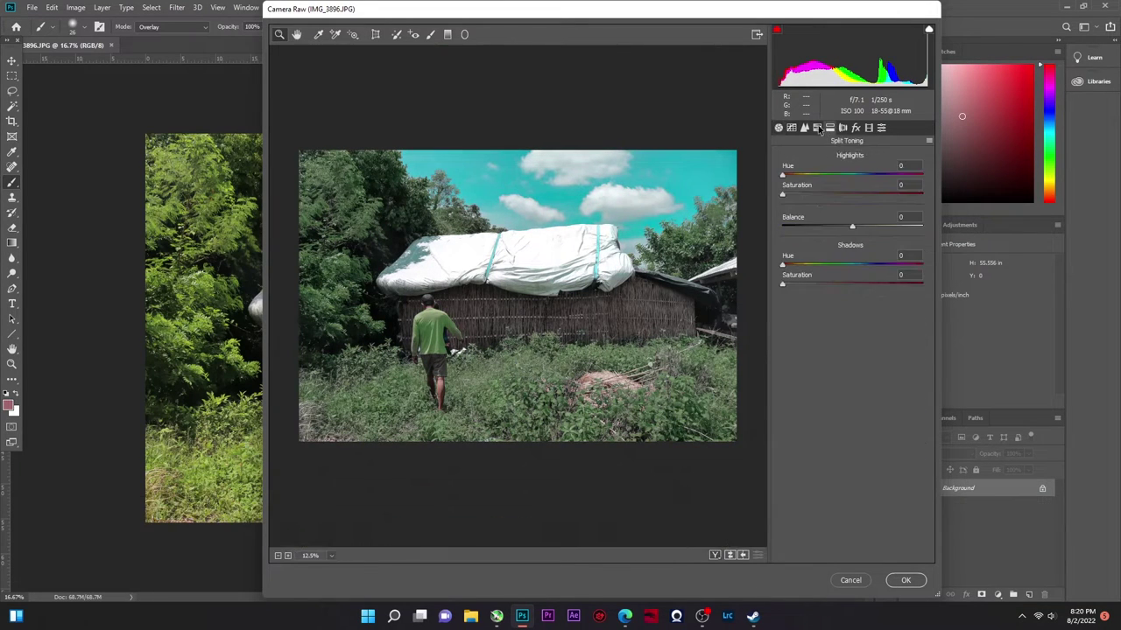
drag(783, 194, 792, 195)
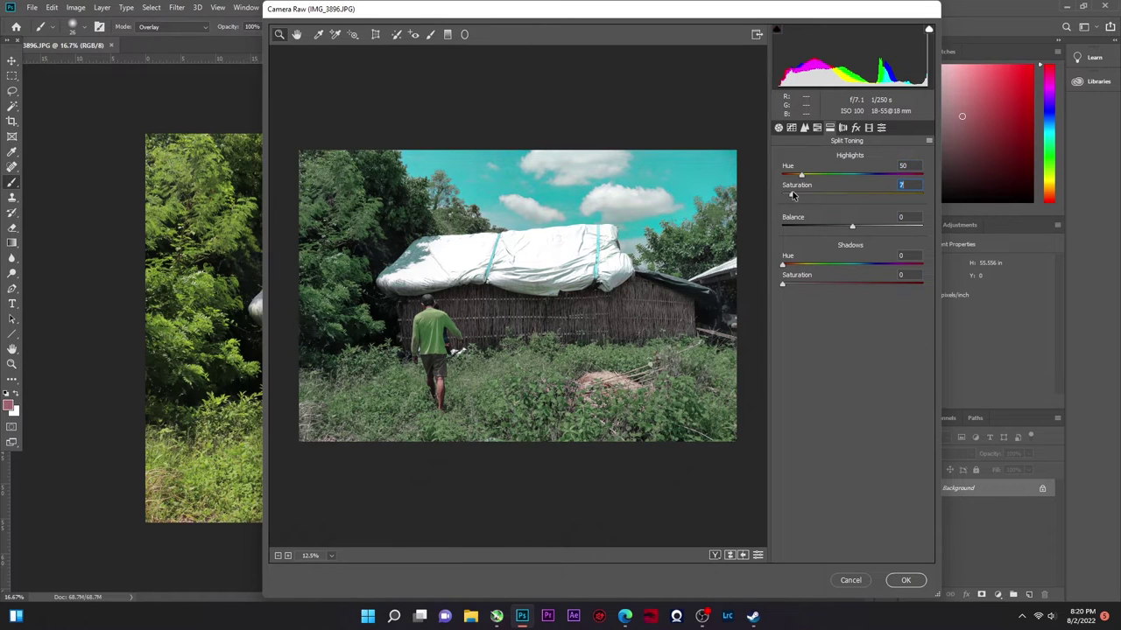
drag(838, 267, 846, 265)
drag(783, 283, 796, 283)
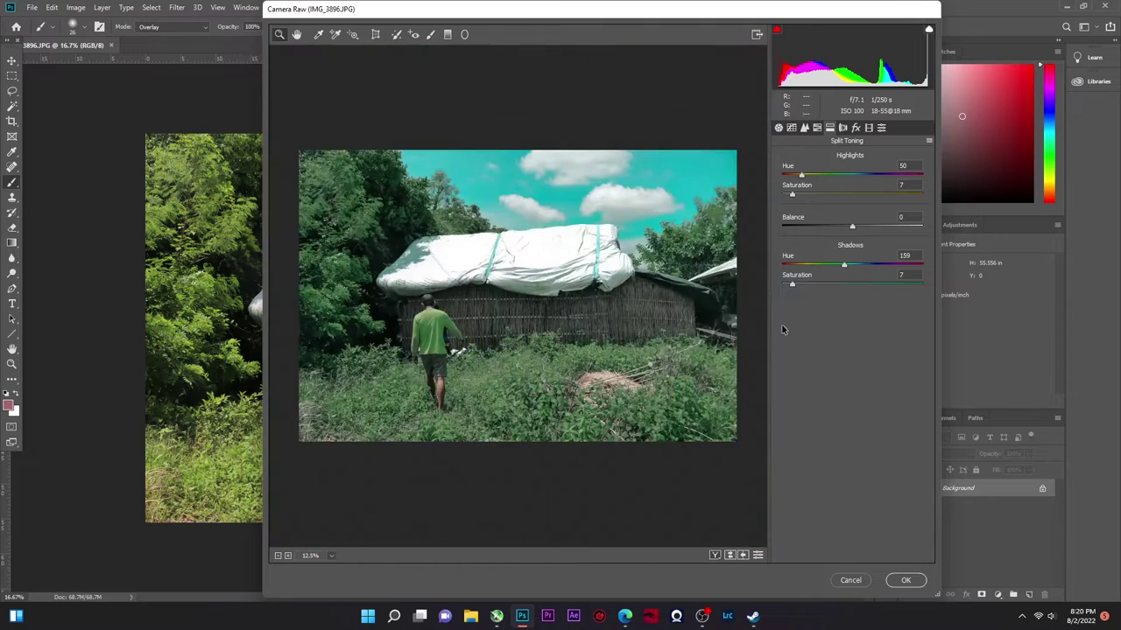
Darken the darker tones on the Camera Raw tone curve.
click(791, 128)
drag(852, 384, 856, 368)
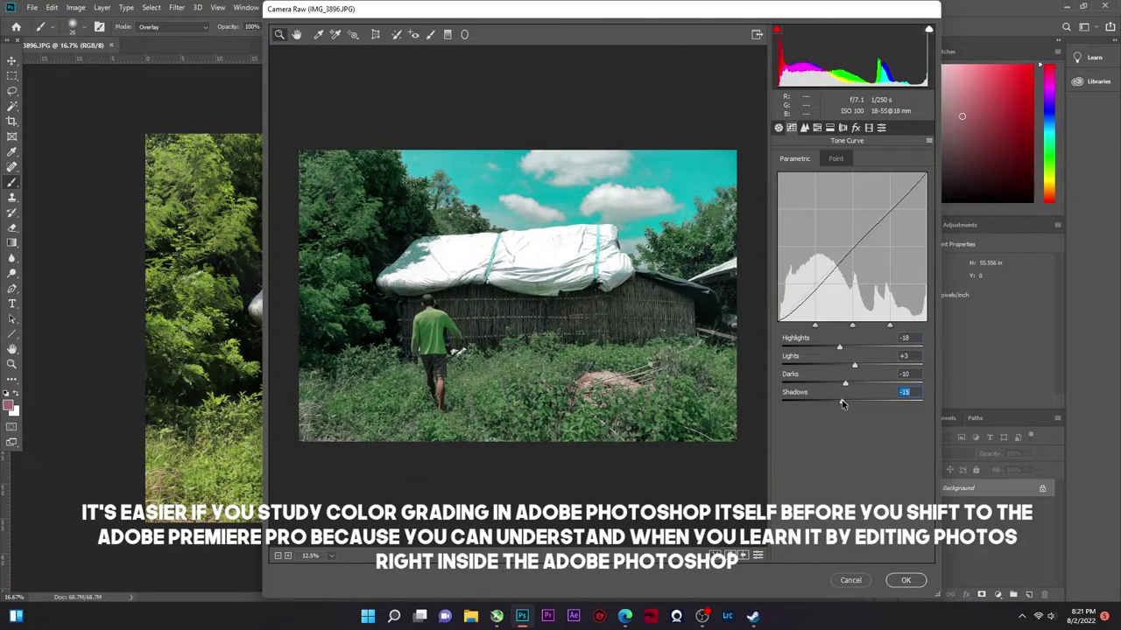
click(830, 128)
click(881, 128)
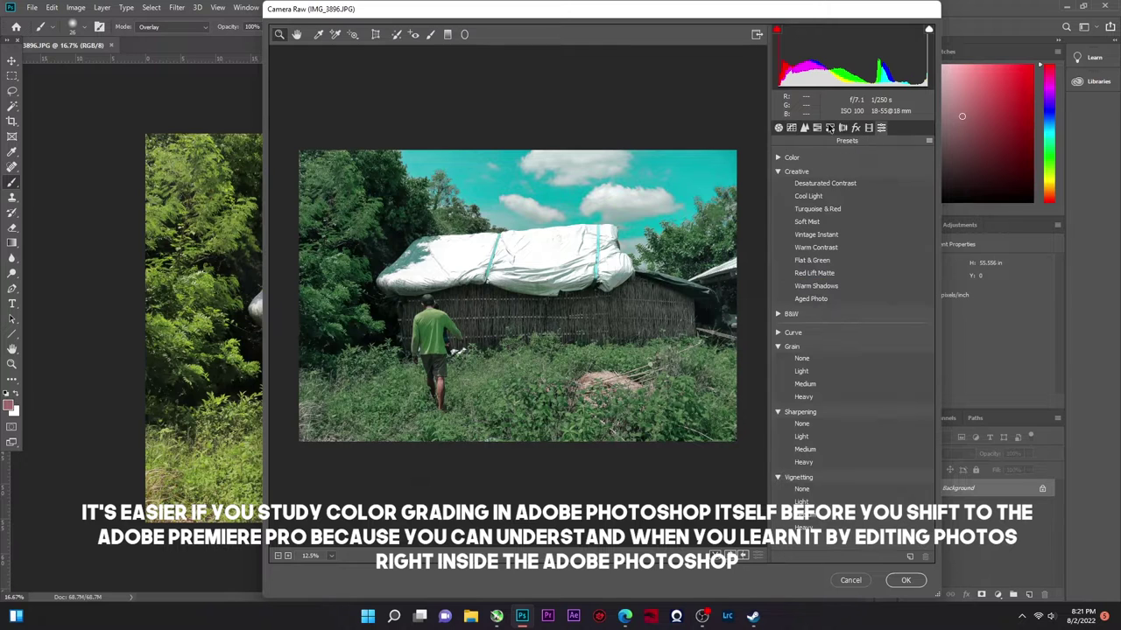
click(778, 127)
Lower Contrast to -23, reduce Saturation, and shift the green hue slightly.
drag(851, 300, 836, 300)
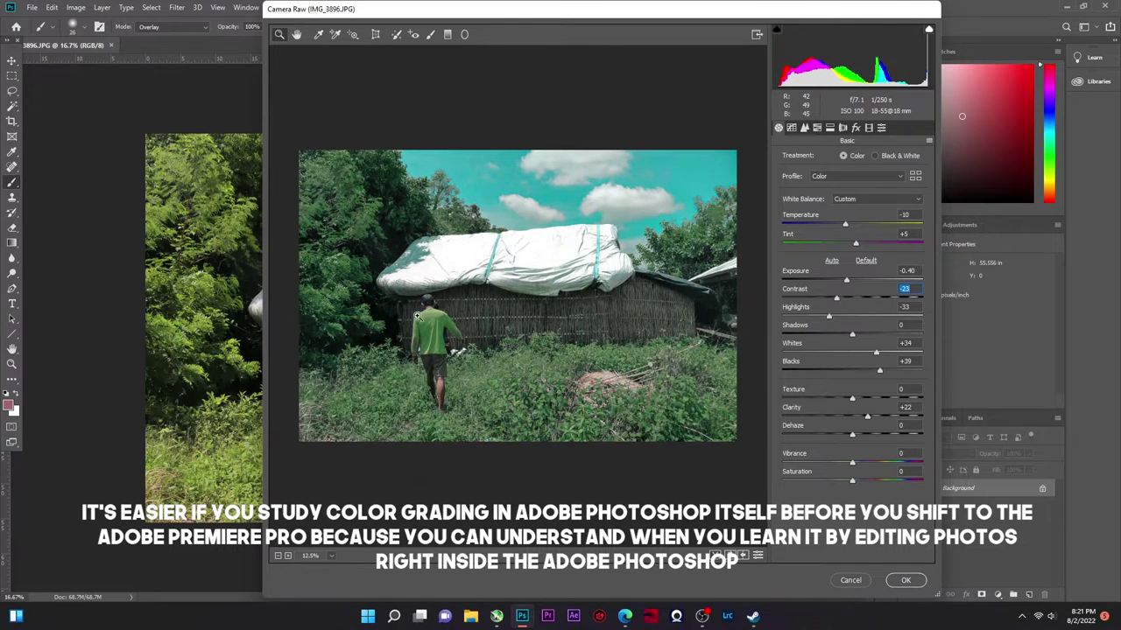
key(ctrl+plus)
drag(852, 480, 834, 482)
click(817, 128)
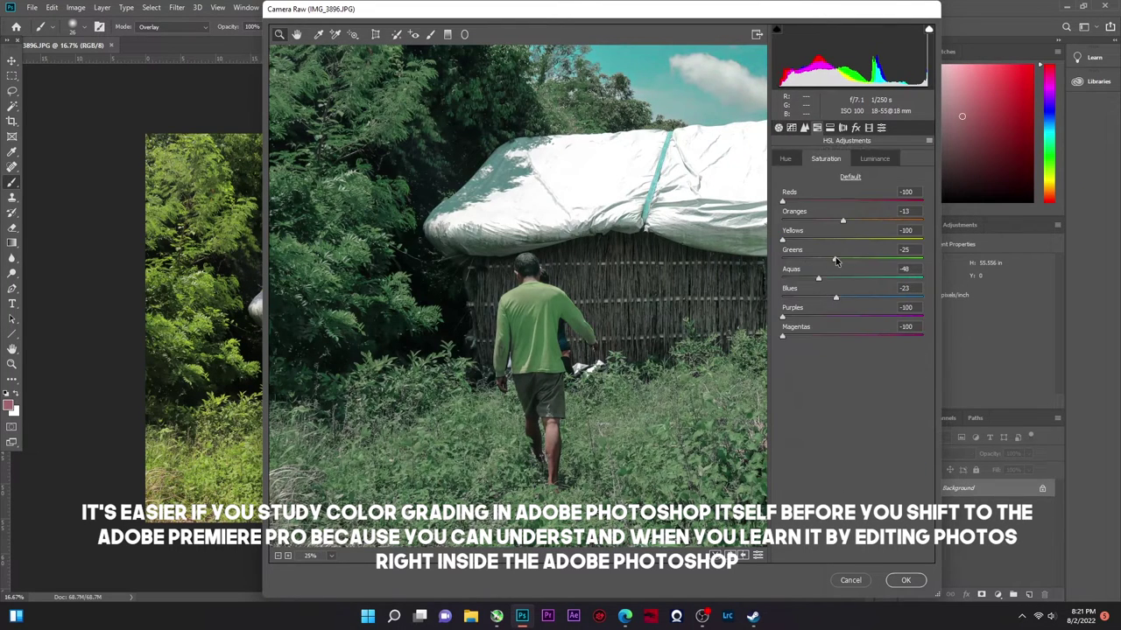
click(785, 158)
drag(852, 259, 807, 261)
click(871, 159)
Balance the split tone toward the shadows, raise orange saturation to +28, and apply the grade.
click(830, 128)
mouse_move(848, 226)
mouse_down()
mouse_move(819, 226)
mouse_move(873, 220)
mouse_up()
click(803, 128)
click(826, 158)
click(905, 579)
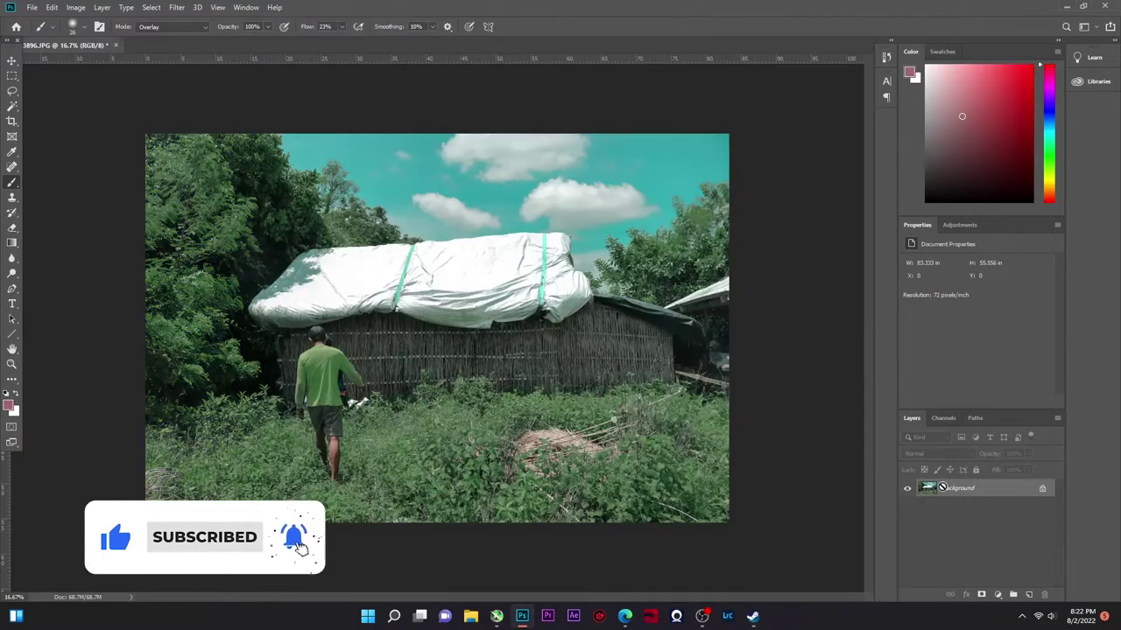
Compare the ungraded original against the graded photo.
key(ctrl+z)
key(ctrl+z)
key(v)
scroll(282, 371, up, 1)
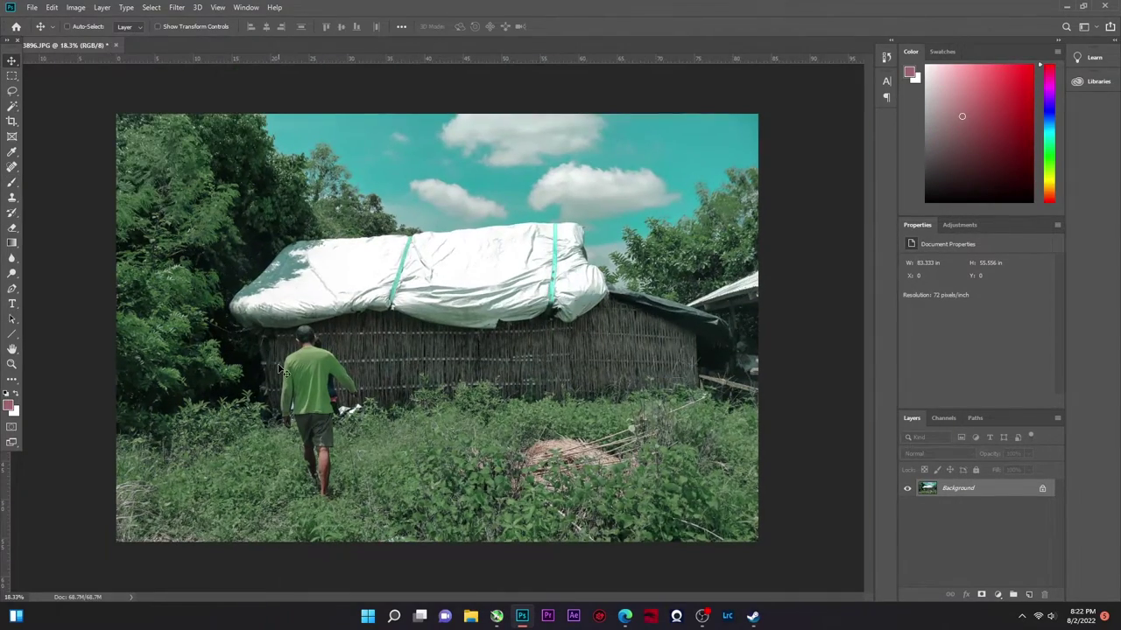
key(ctrl+o)
scroll(263, 219, down, 1)
double_click(248, 133)
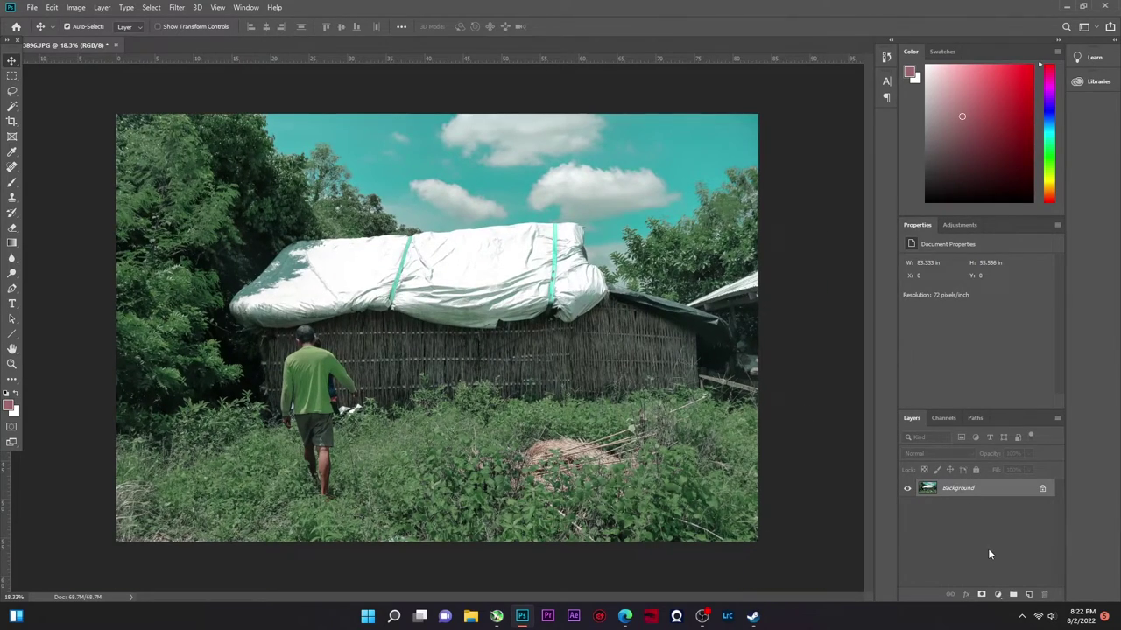
Add a Levels adjustment layer with midtones near 0.86 and a slightly lowered white output.
click(998, 594)
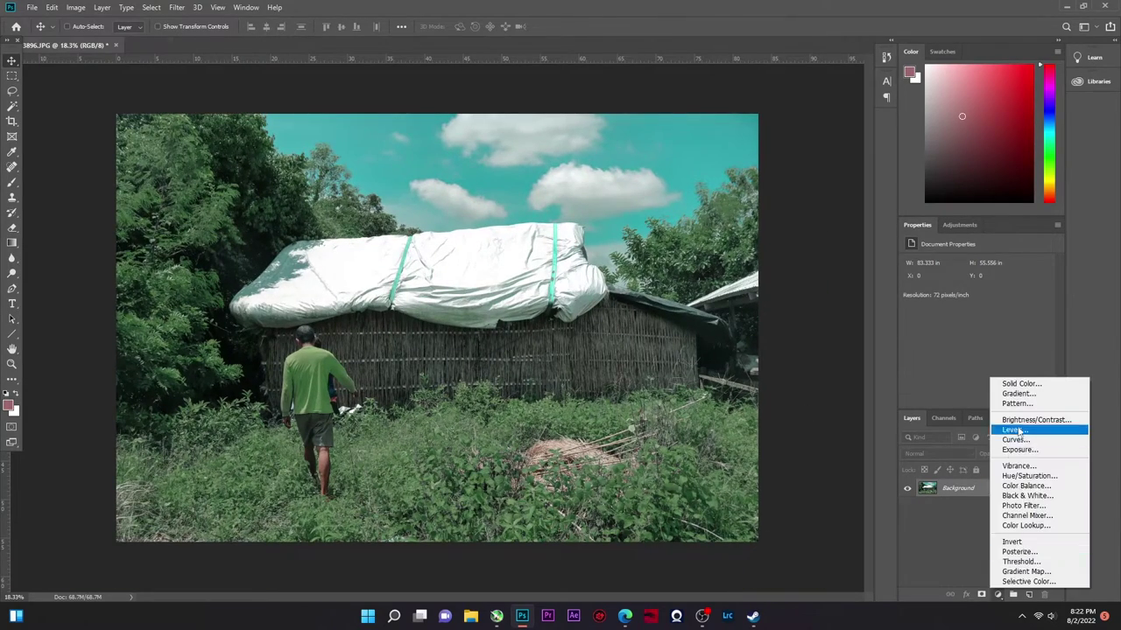
click(1025, 426)
drag(988, 348, 993, 348)
drag(1048, 383, 1039, 382)
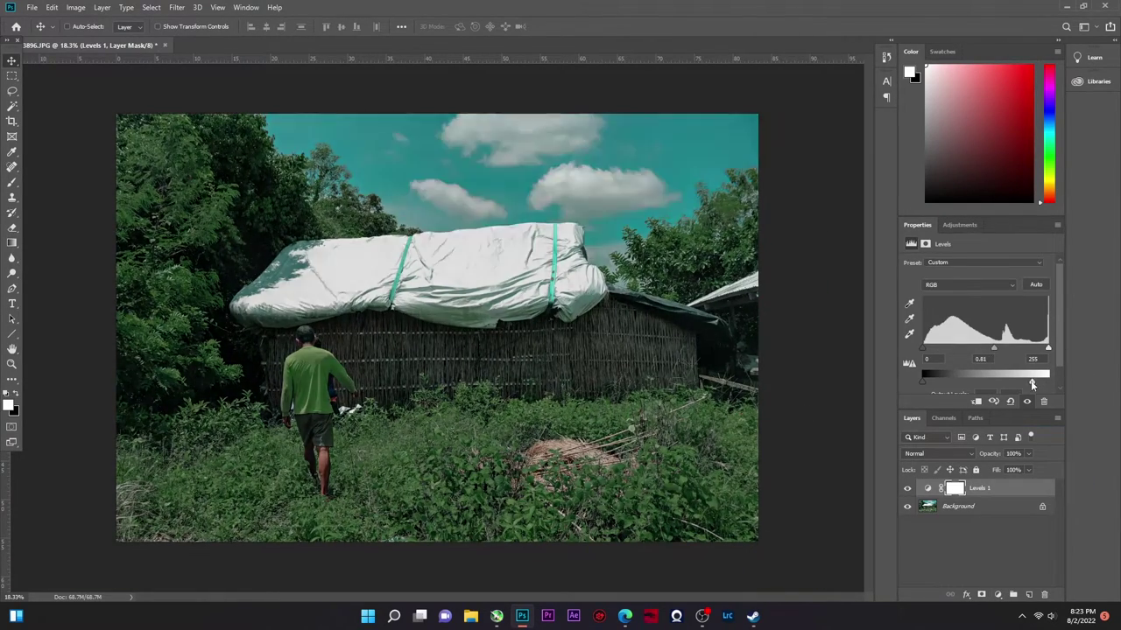
key(ctrl+plus)
click(929, 489)
drag(994, 348, 985, 348)
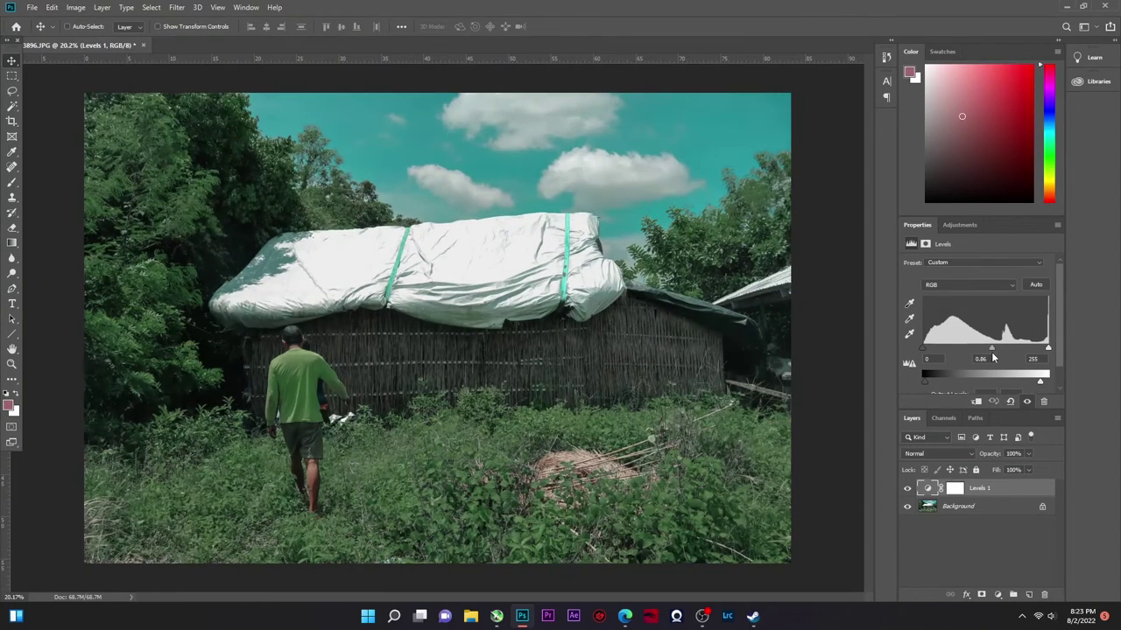
Duplicate the Background layer with Ctrl+J.
click(968, 514)
key(ctrl+j)
click(177, 7)
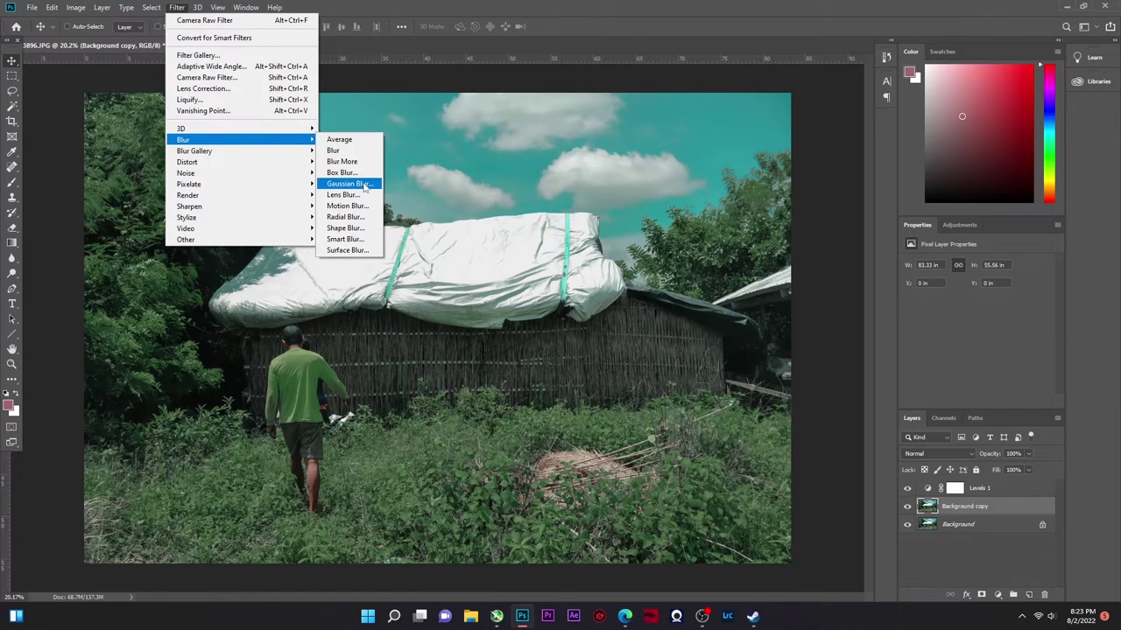
Apply a Spin Radial Blur to the Background copy, centred toward the lower left.
click(345, 216)
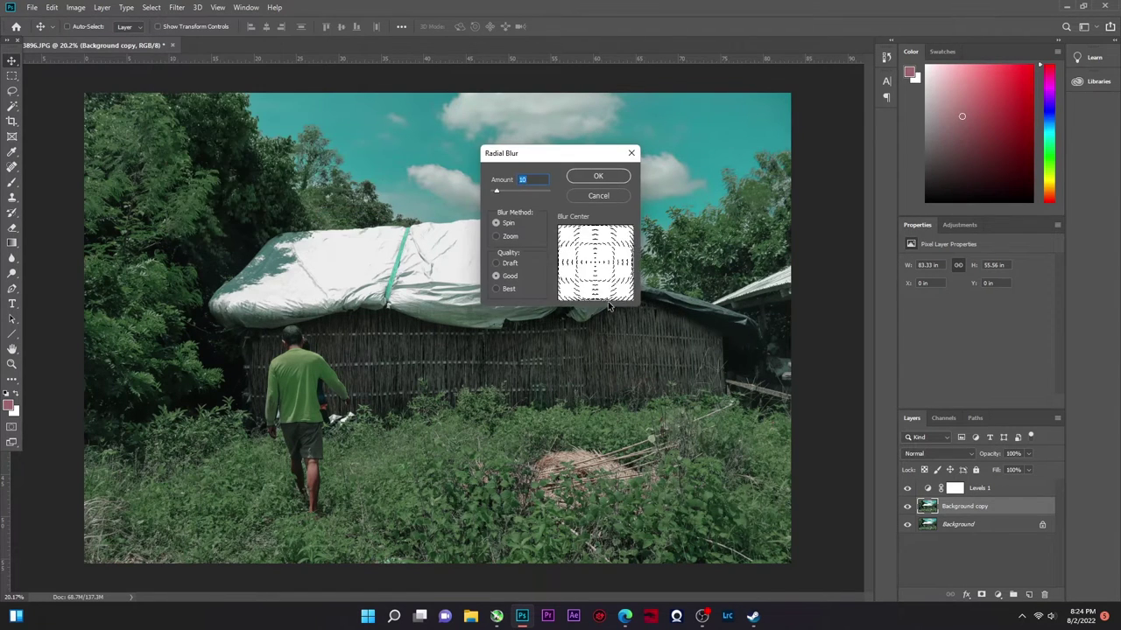
click(575, 275)
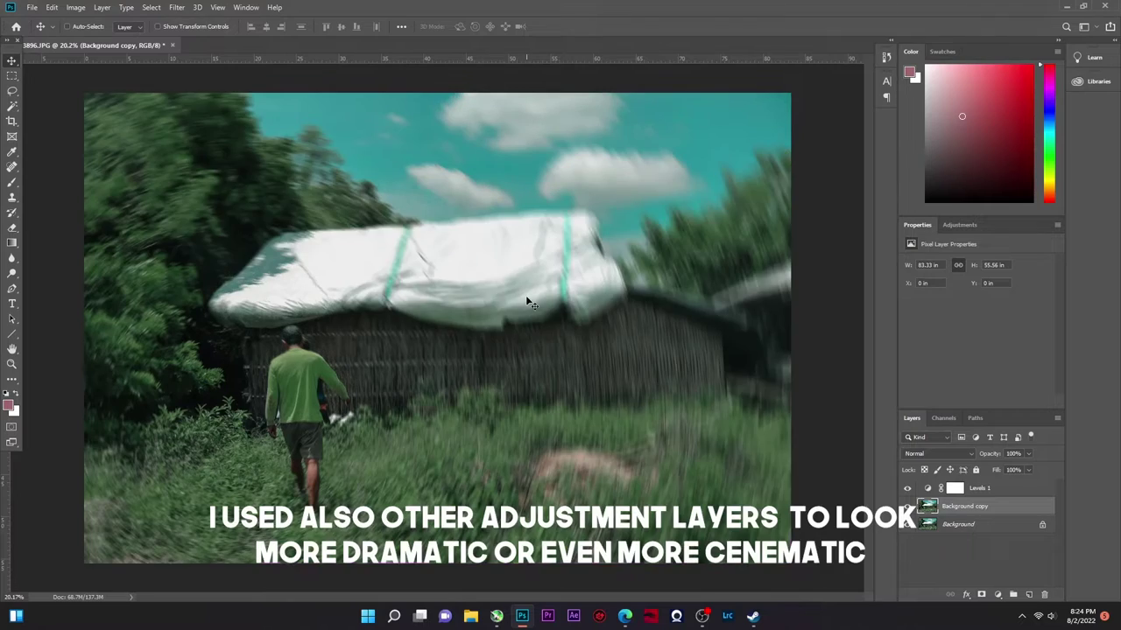
click(176, 7)
click(350, 219)
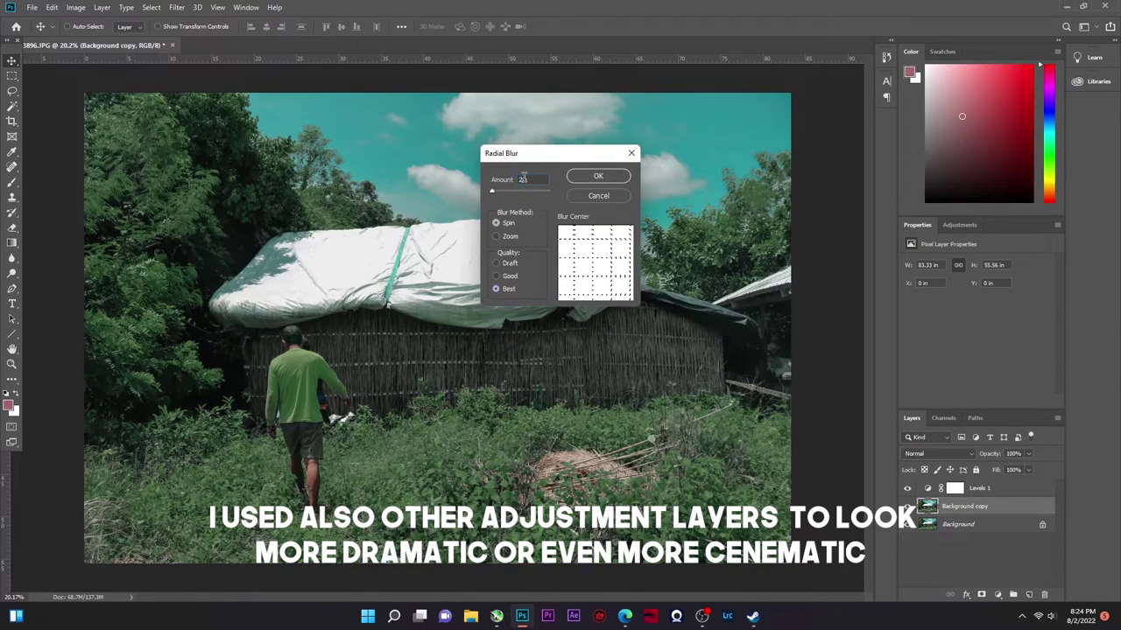
click(596, 177)
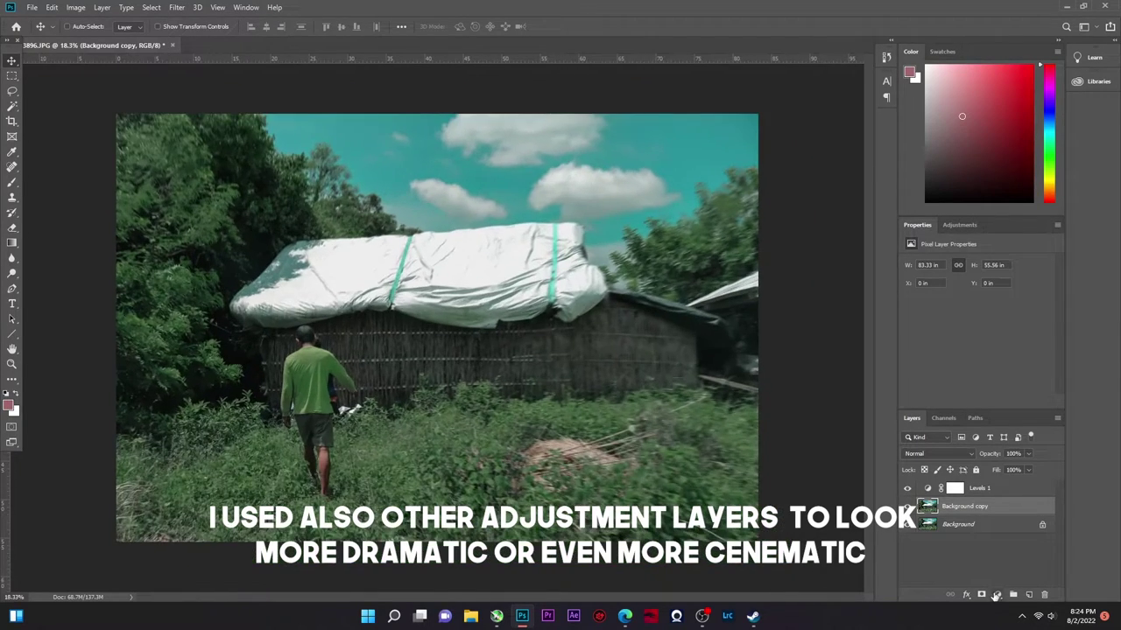
Fill an oval over the image centre with black on the layer mask.
click(52, 87)
drag(210, 175, 644, 506)
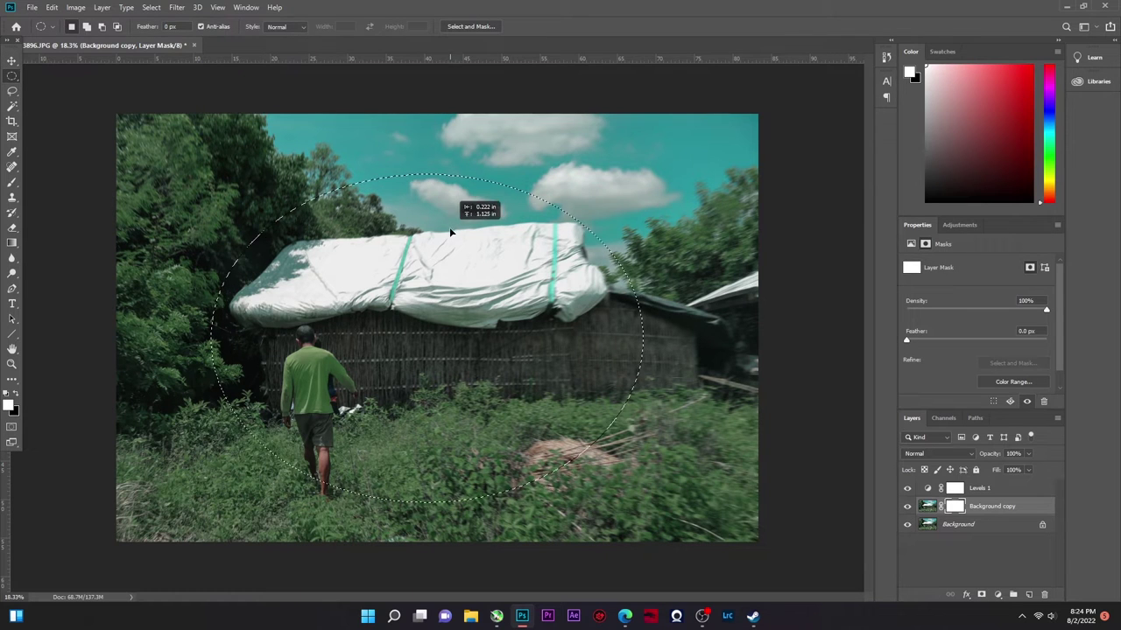
key(x)
key(alt+BackSpace)
key(ctrl+d)
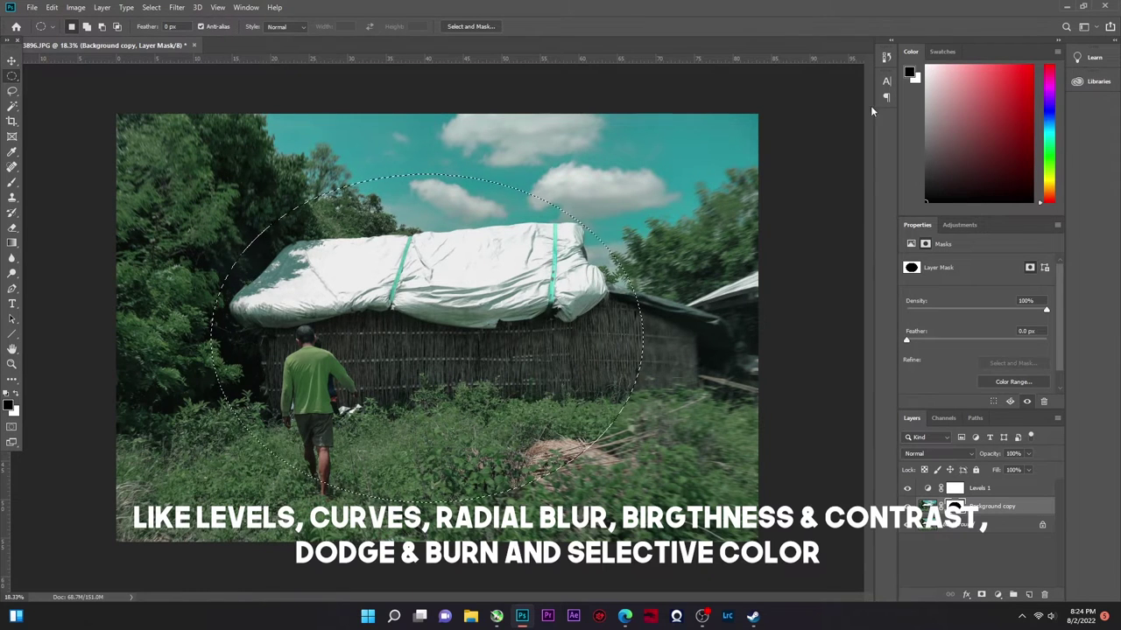
Feather the mask edge widely and lower its density.
double_click(954, 506)
click(623, 236)
drag(907, 341, 1014, 341)
drag(1045, 310, 970, 312)
drag(1014, 340, 1026, 341)
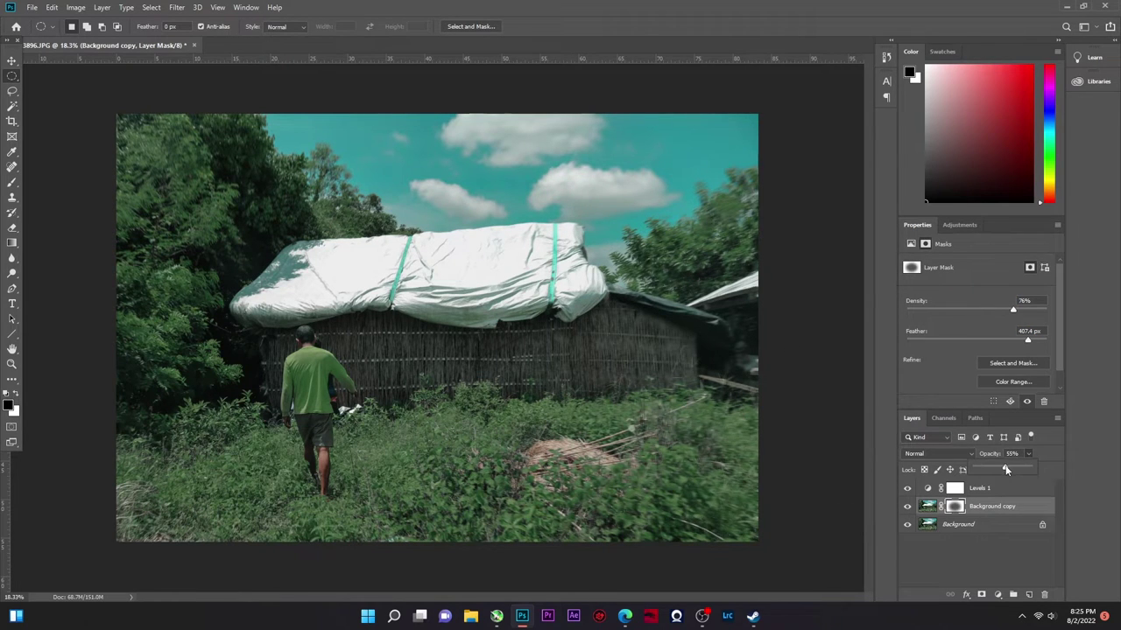
key(ctrl+2)
Try brushing on a new empty layer above Levels 1, then undo and delete it.
scroll(846, 516, down, 2)
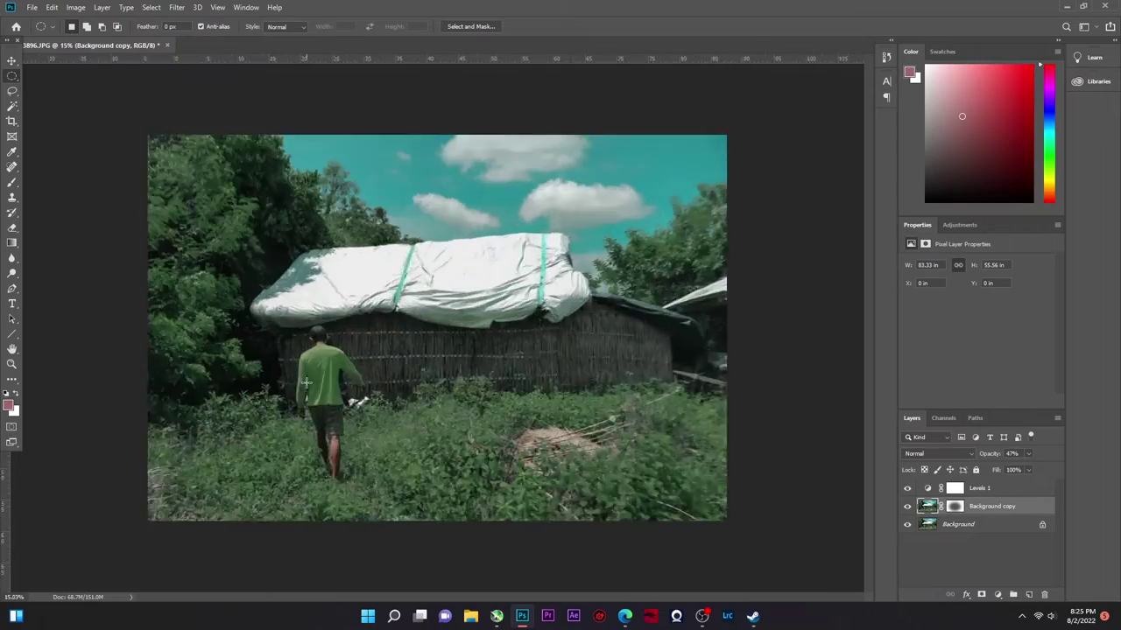
scroll(845, 516, up, 5)
scroll(846, 516, down, 4)
click(979, 488)
click(1028, 594)
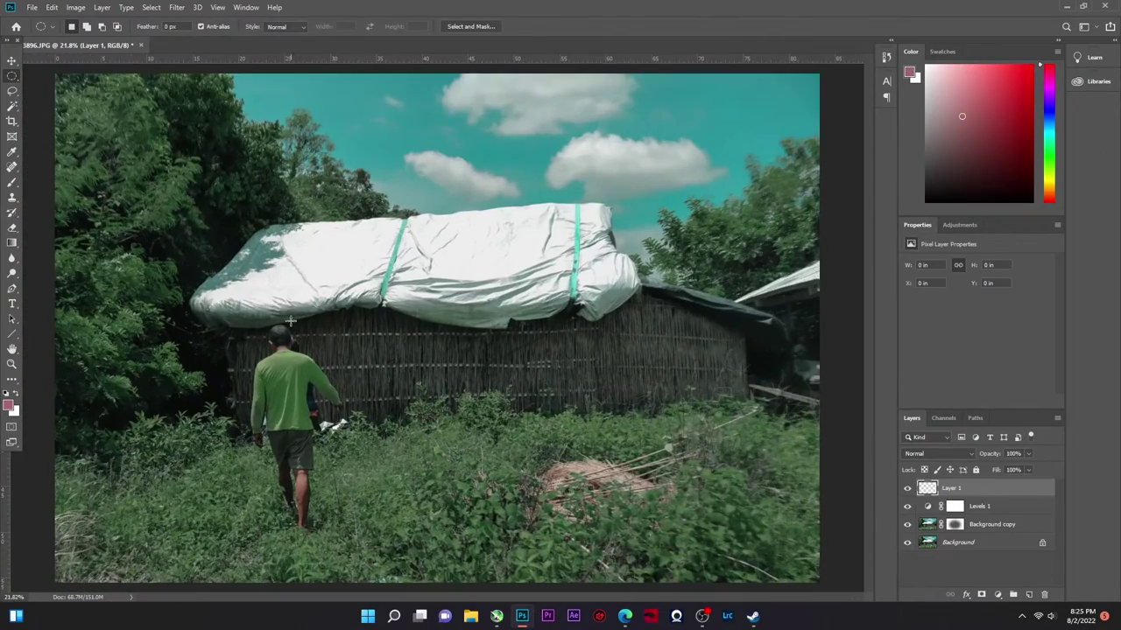
key(b)
scroll(398, 350, up, 3)
drag(368, 354, 431, 368)
key(ctrl+z)
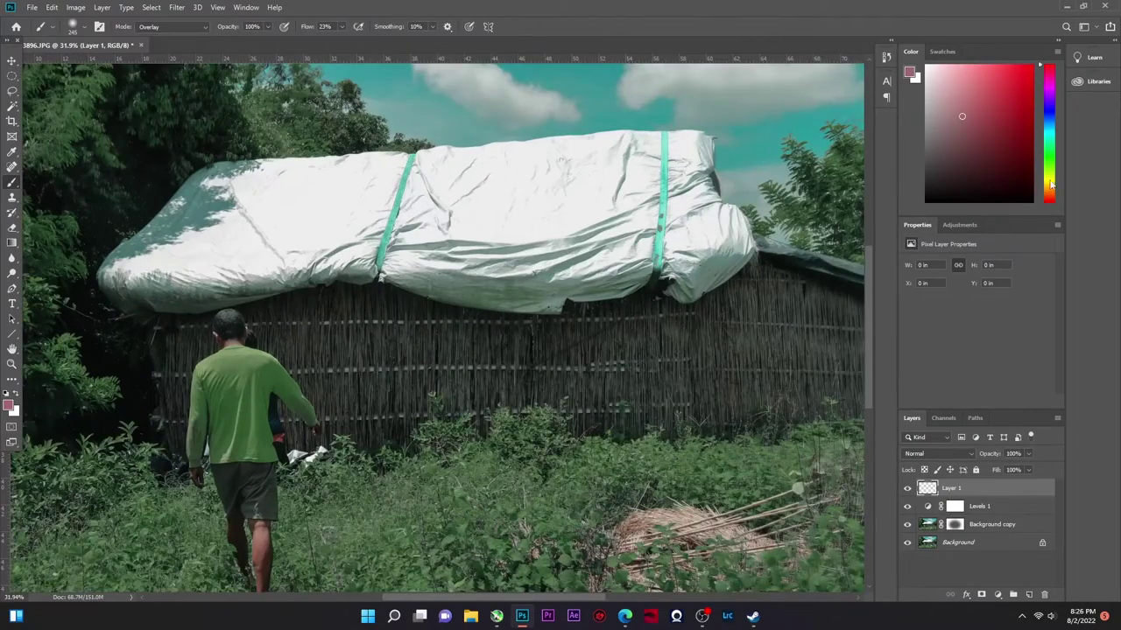
click(1050, 184)
key(Delete)
click(997, 594)
Add a Selective Color adjustment layer with Neutrals Yellow at +15.
click(954, 488)
click(997, 595)
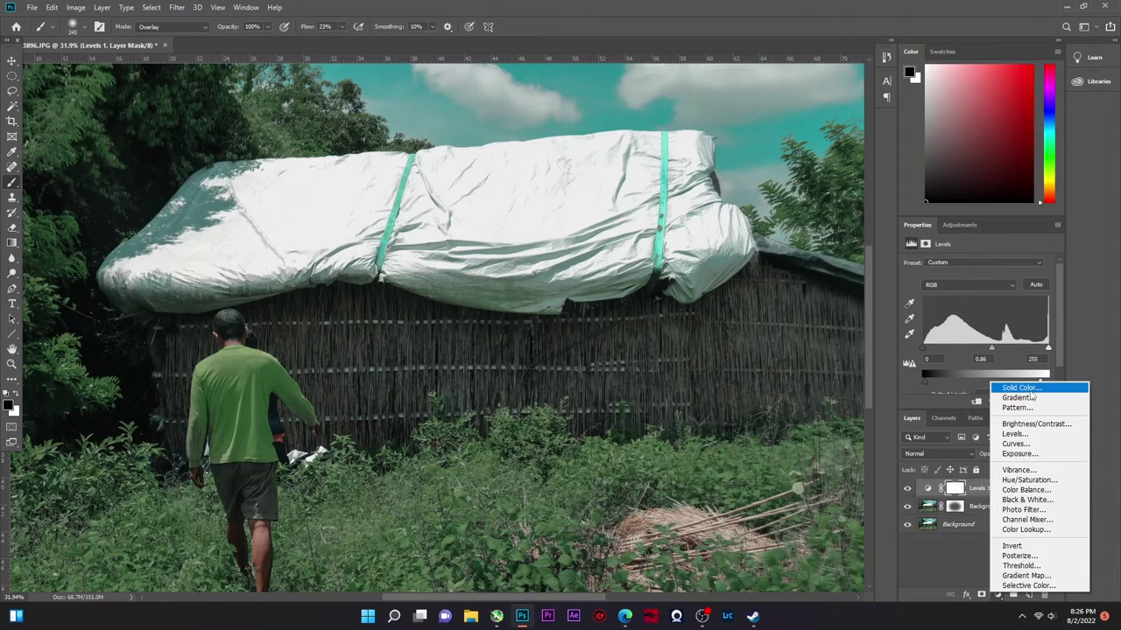
click(1029, 585)
click(989, 275)
click(971, 339)
mouse_move(977, 346)
mouse_down()
mouse_move(988, 348)
mouse_move(971, 369)
mouse_up()
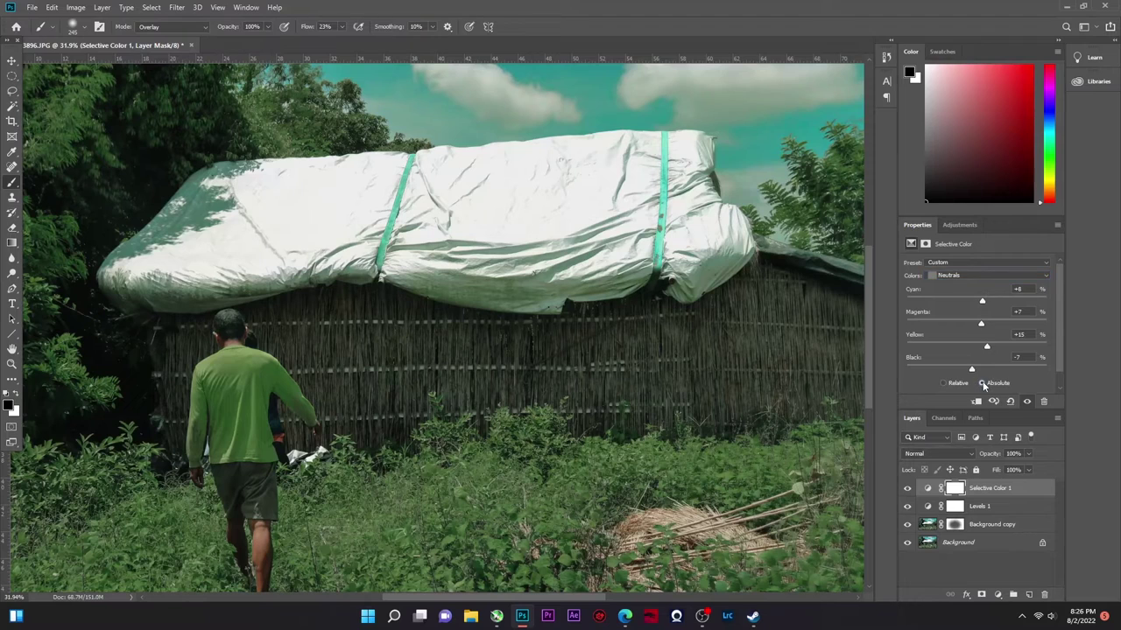
Invert the Selective Color mask and set up a white brush for the hut wall.
click(954, 488)
key(ctrl+i)
right_click(438, 363)
key(Escape)
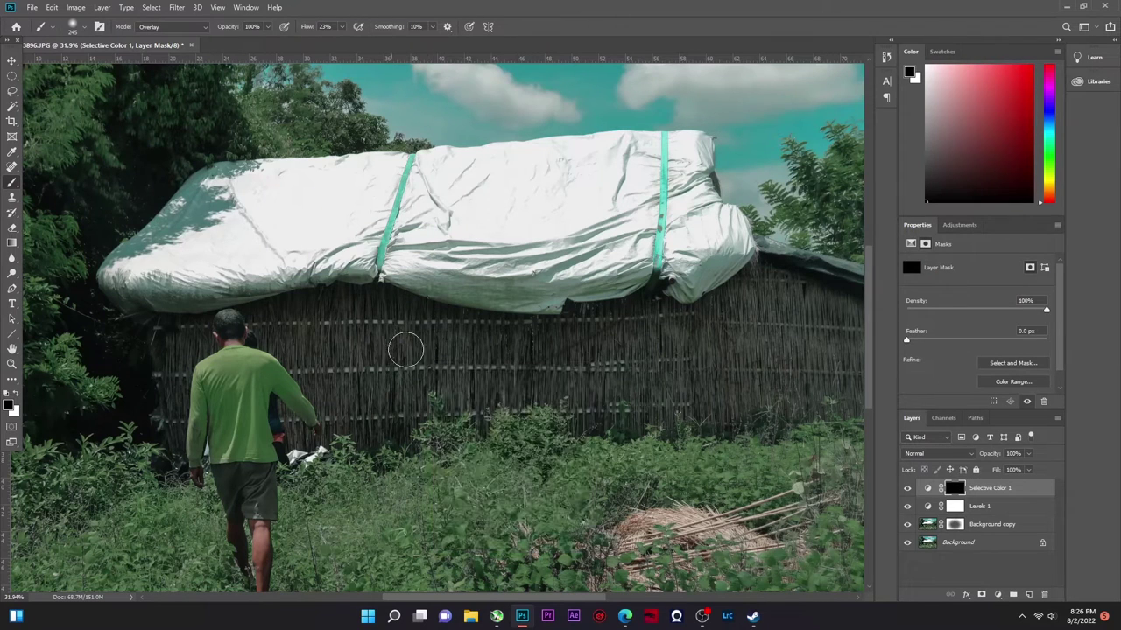
key(x)
key(shift+alt+n)
key(shift+0)
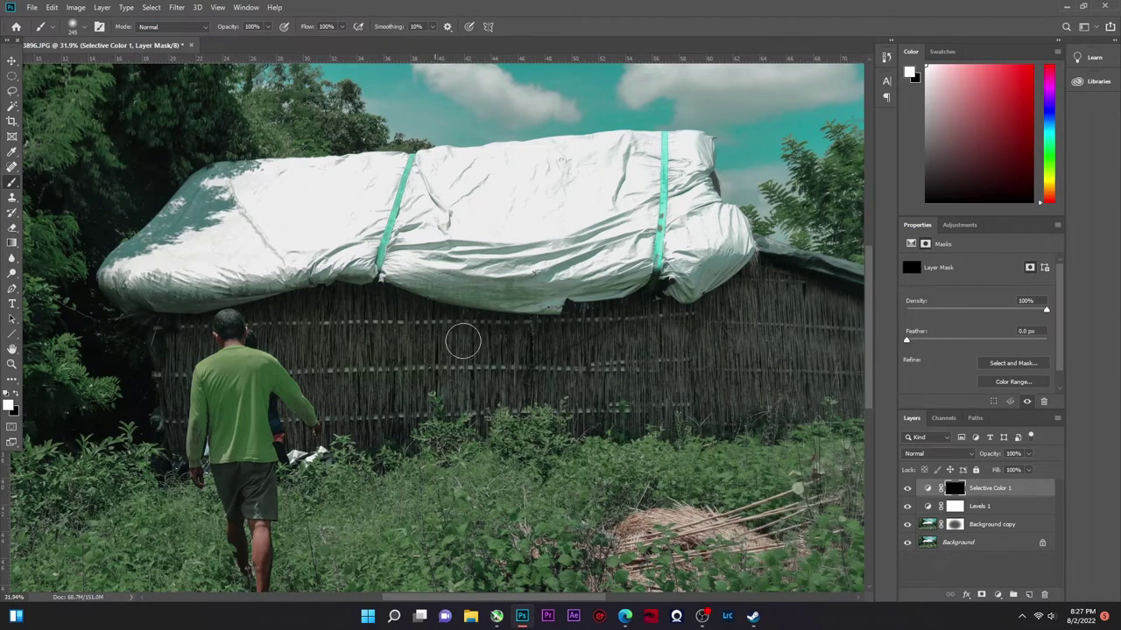
Group the edited layers into Group 1.
scroll(350, 393, up, 4)
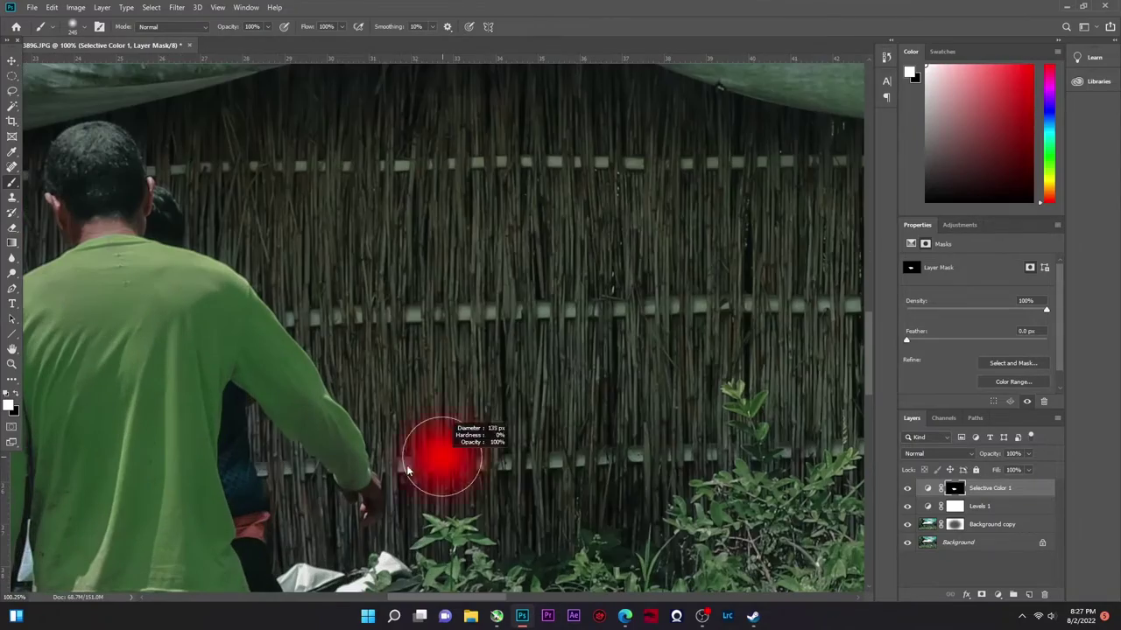
scroll(255, 428, down, 2)
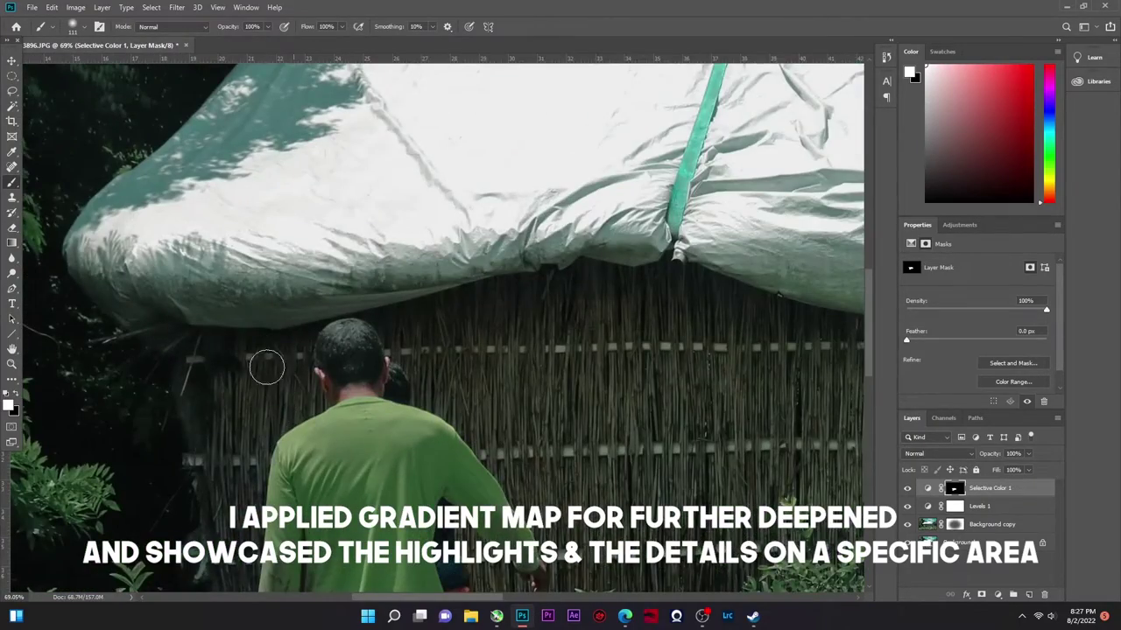
scroll(267, 367, down, 2)
scroll(569, 393, down, 3)
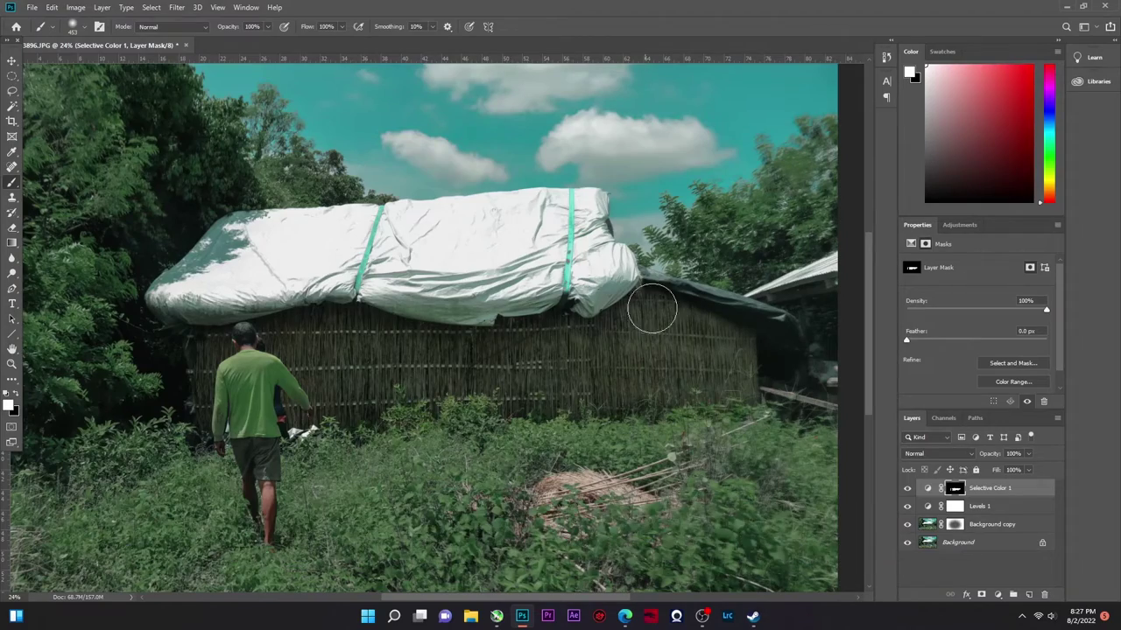
scroll(613, 368, up, 1)
scroll(583, 438, up, 2)
scroll(582, 440, down, 3)
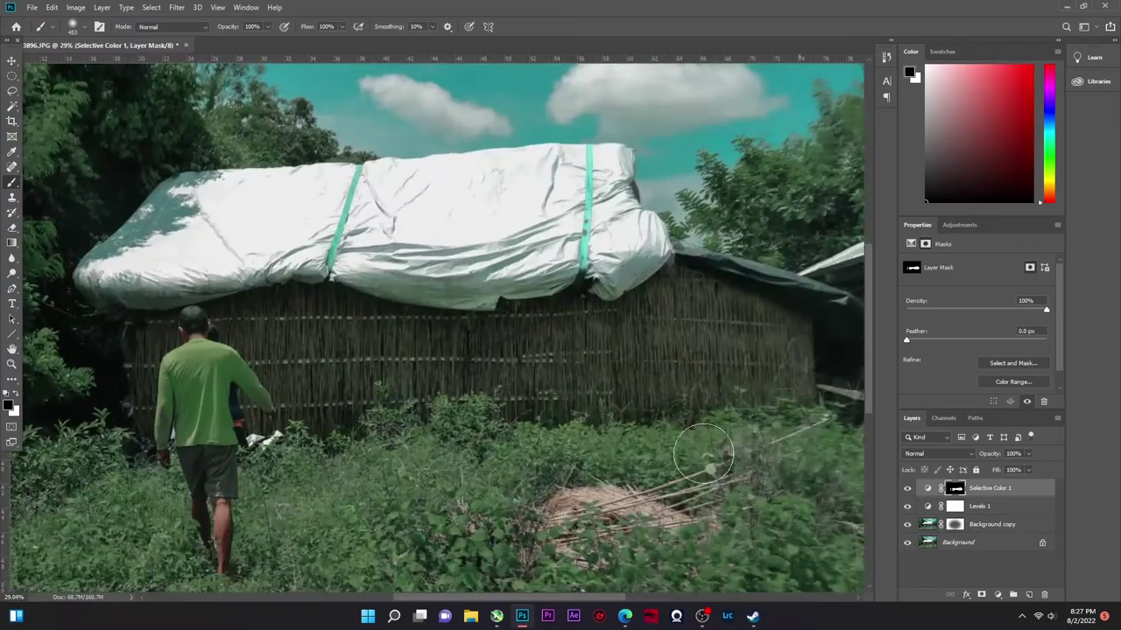
scroll(333, 394, up, 1)
scroll(751, 531, down, 2)
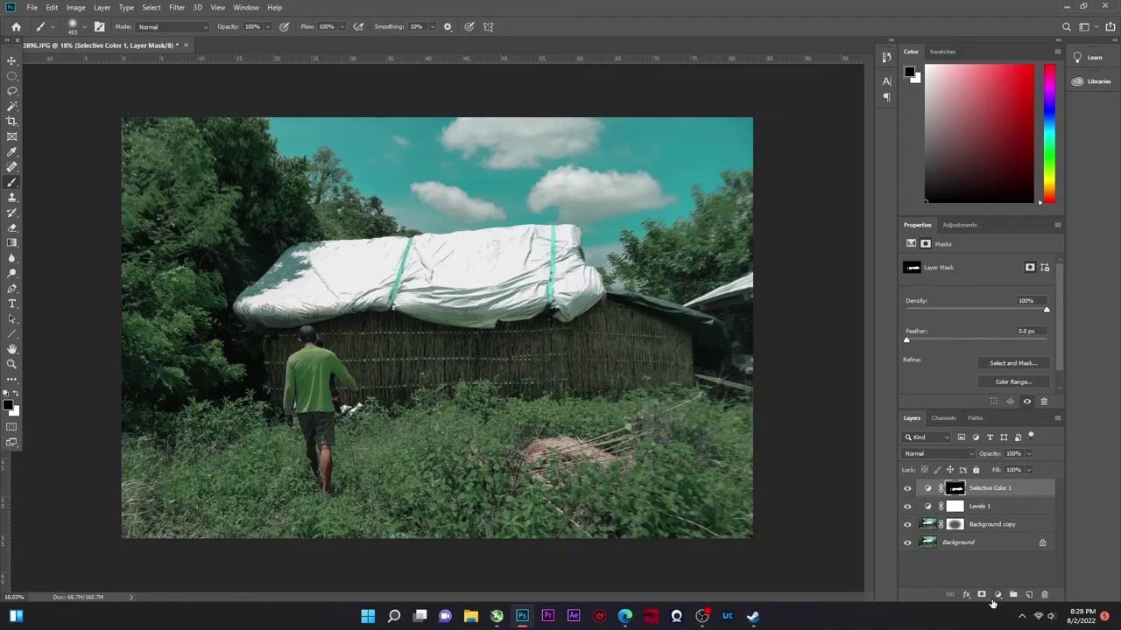
key(ctrl+g)
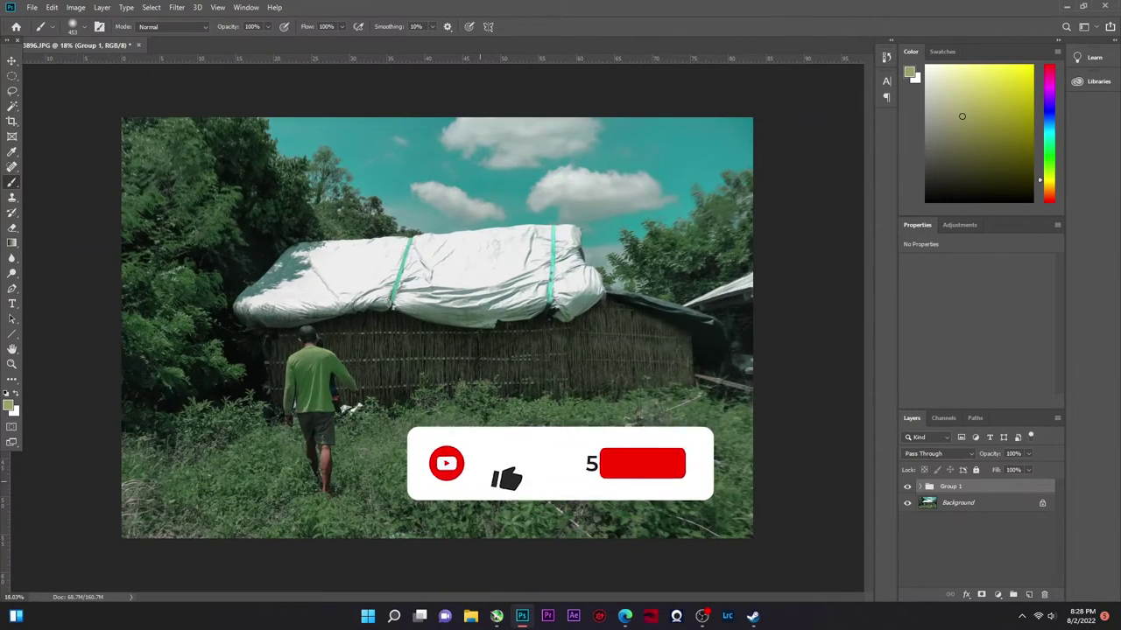
Stamp visible edits to a new layer and add Brightness/Contrast with Brightness -1, Contrast 5.
key(ctrl+shift+alt+e)
scroll(438, 350, up, 3)
scroll(437, 350, down, 2)
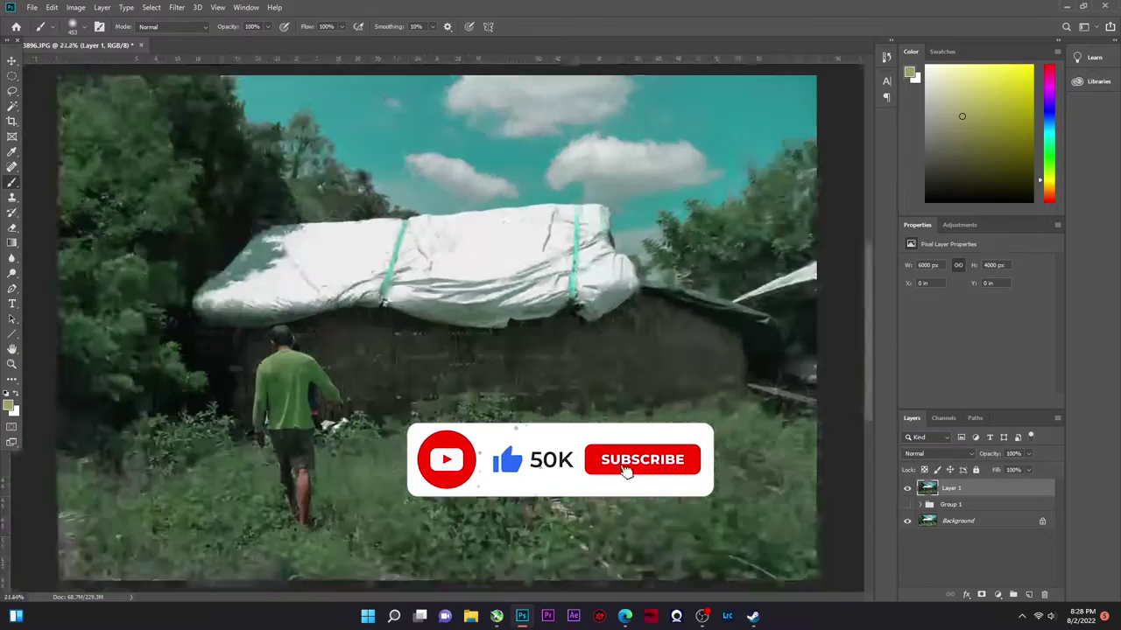
click(997, 595)
click(1037, 422)
mouse_move(974, 296)
mouse_down()
mouse_move(977, 320)
mouse_move(976, 296)
mouse_up()
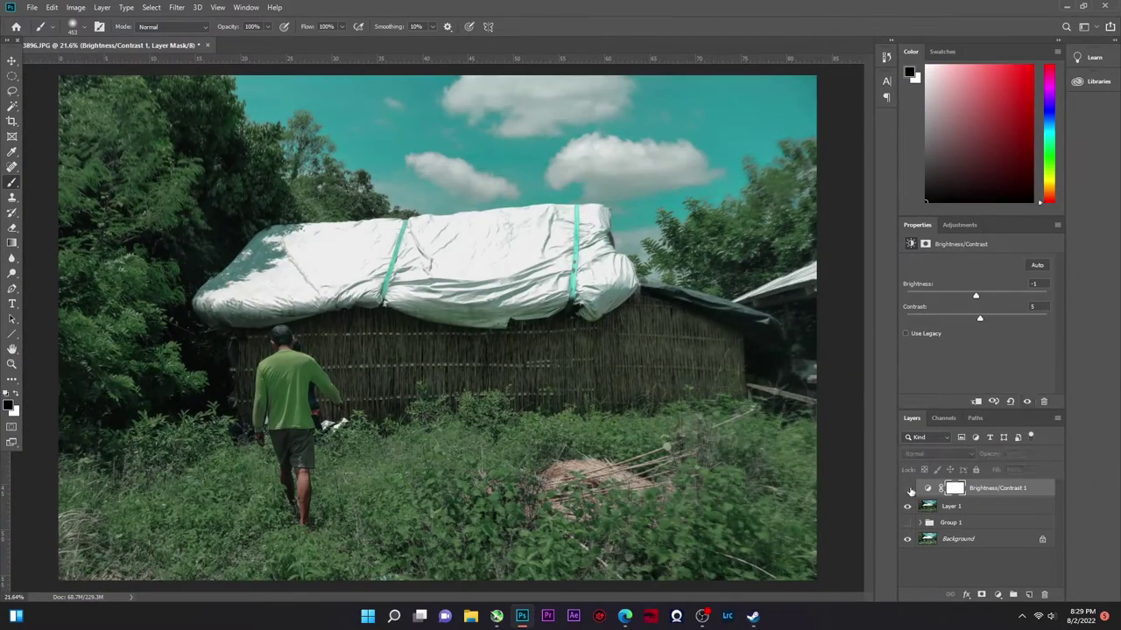
Stamp the edits again into Layer 2 and nudge its Camera Raw Tint to +9.
scroll(388, 444, down, 2)
key(ctrl+shift+alt+e)
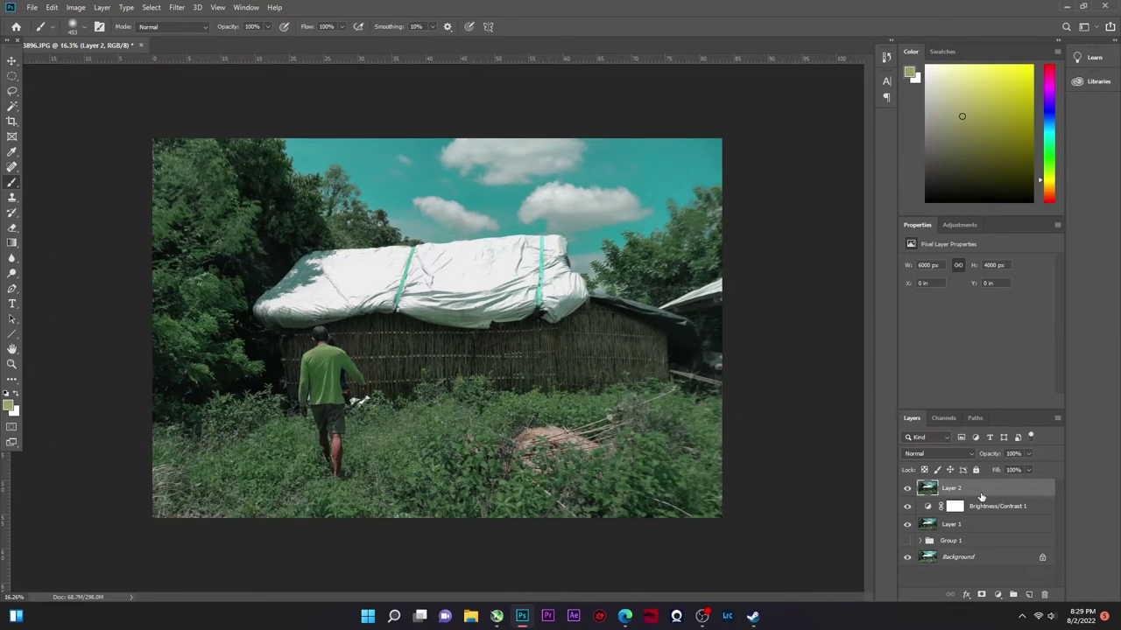
key(ctrl+shift+a)
drag(852, 245, 856, 240)
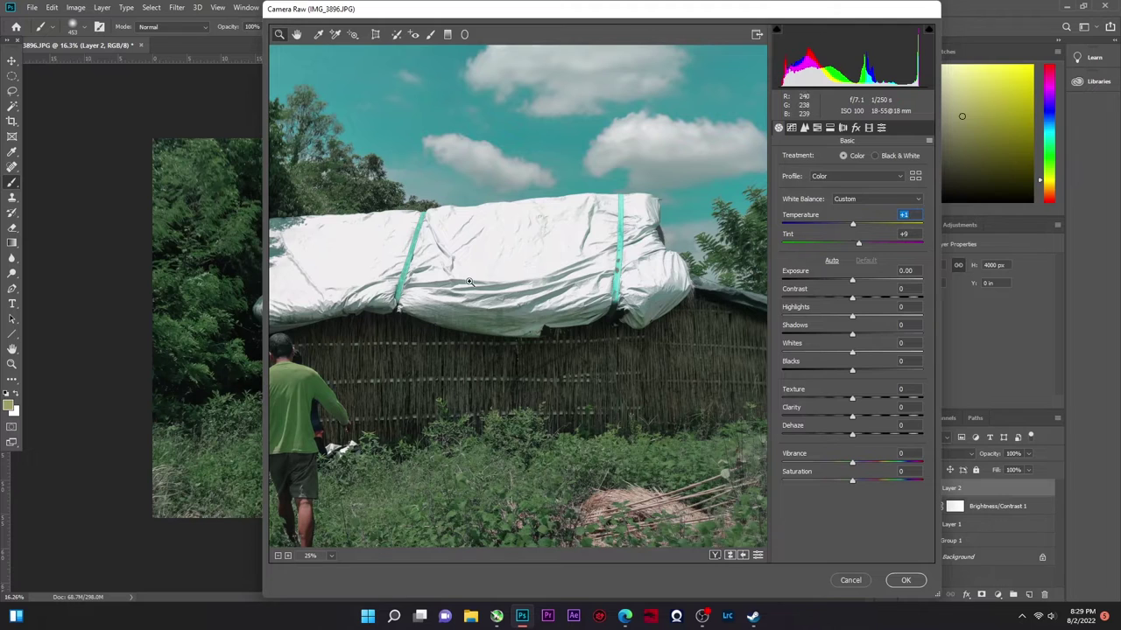
Darken green luminance to -18 and boost orange saturation in HSL.
click(817, 127)
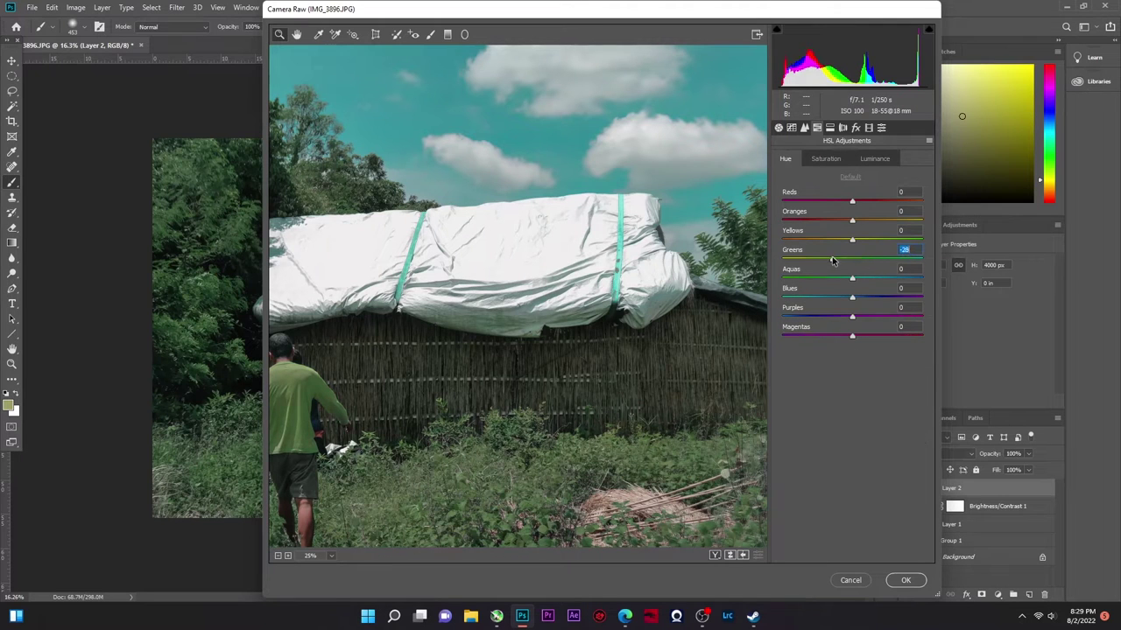
click(875, 158)
drag(852, 259, 840, 260)
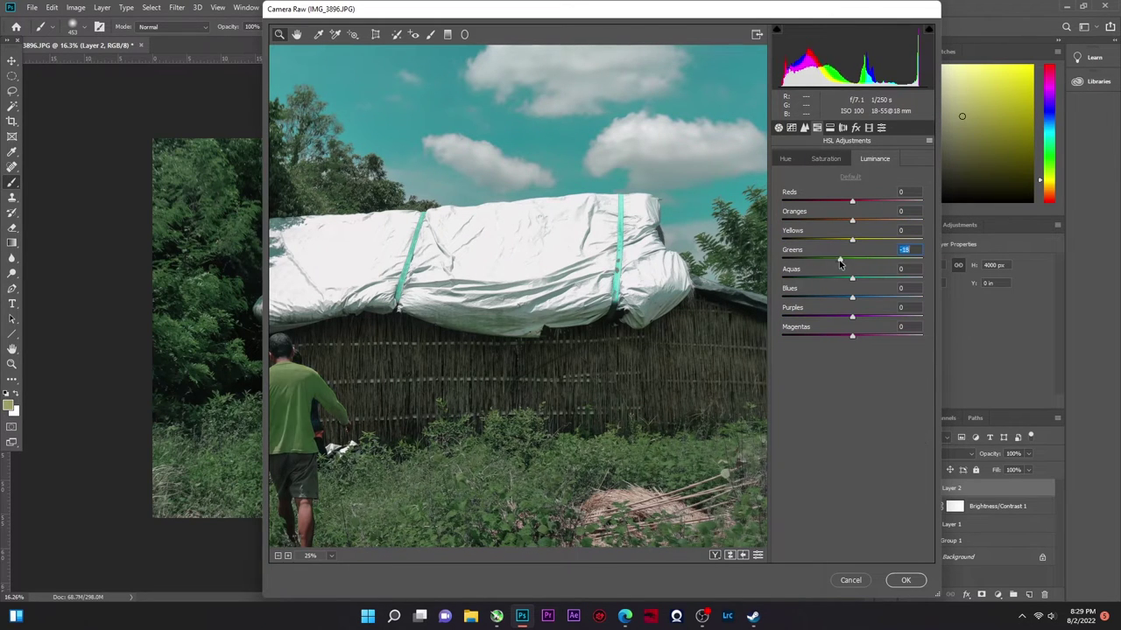
click(826, 158)
drag(852, 220, 886, 227)
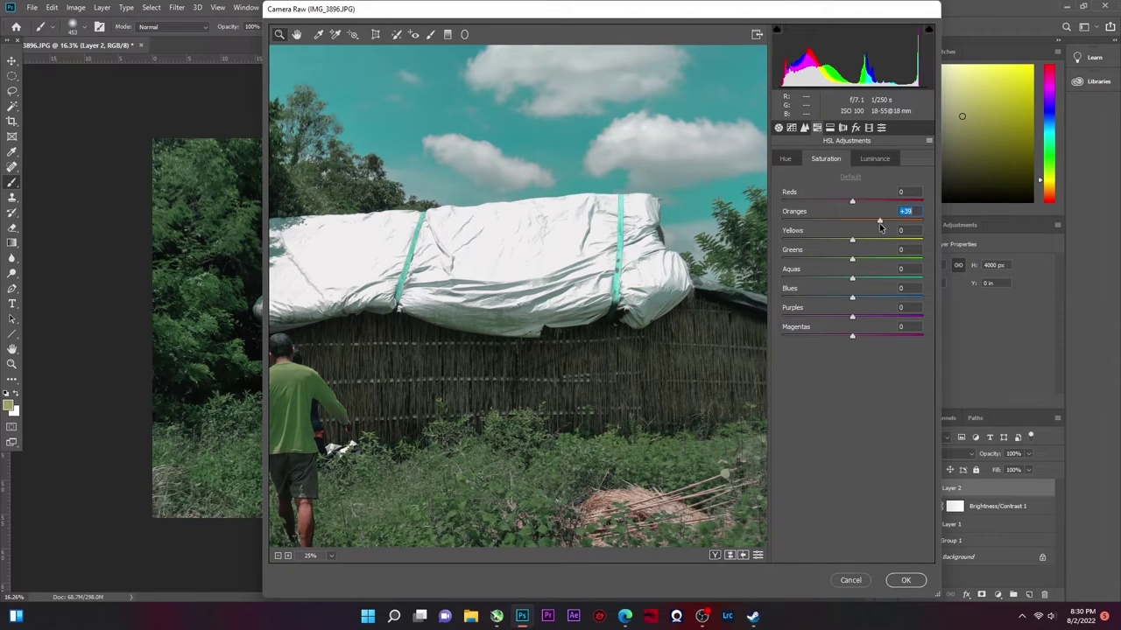
click(785, 159)
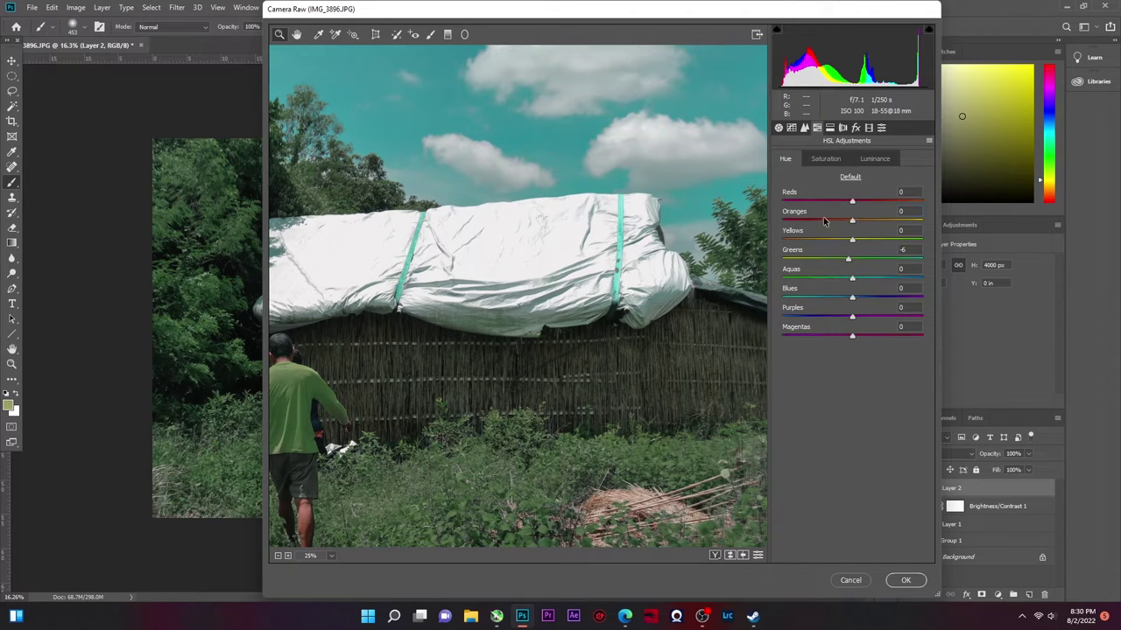
Raise the hue-114 highlight tint saturation and apply the Camera Raw grade to Layer 2.
click(830, 128)
drag(783, 194, 806, 197)
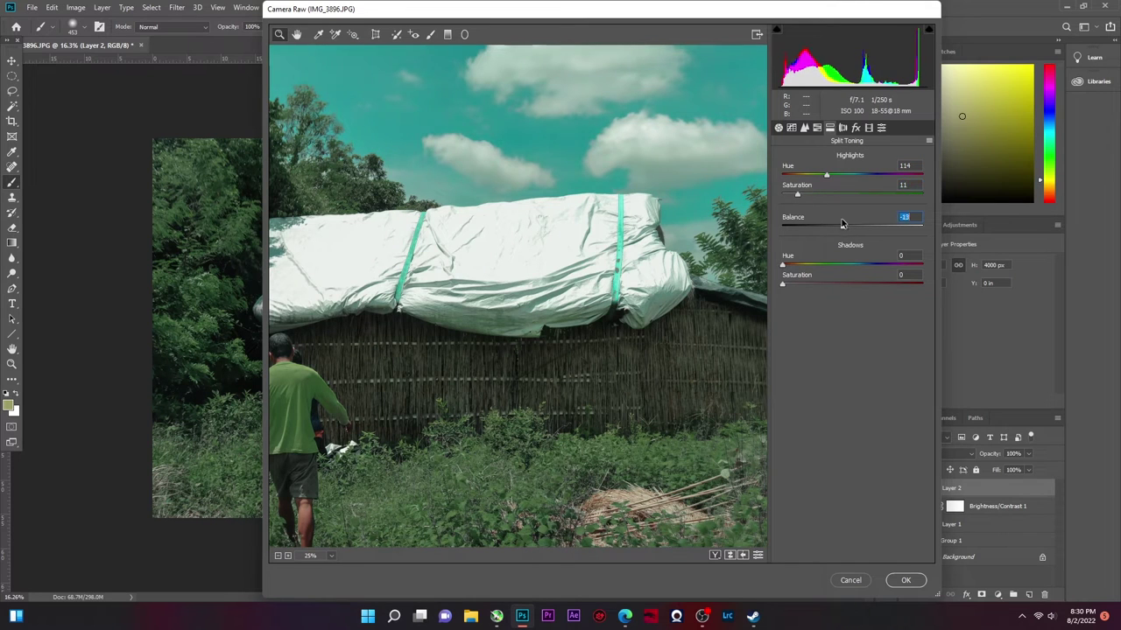
key(Tab)
key(Tab)
key(Return)
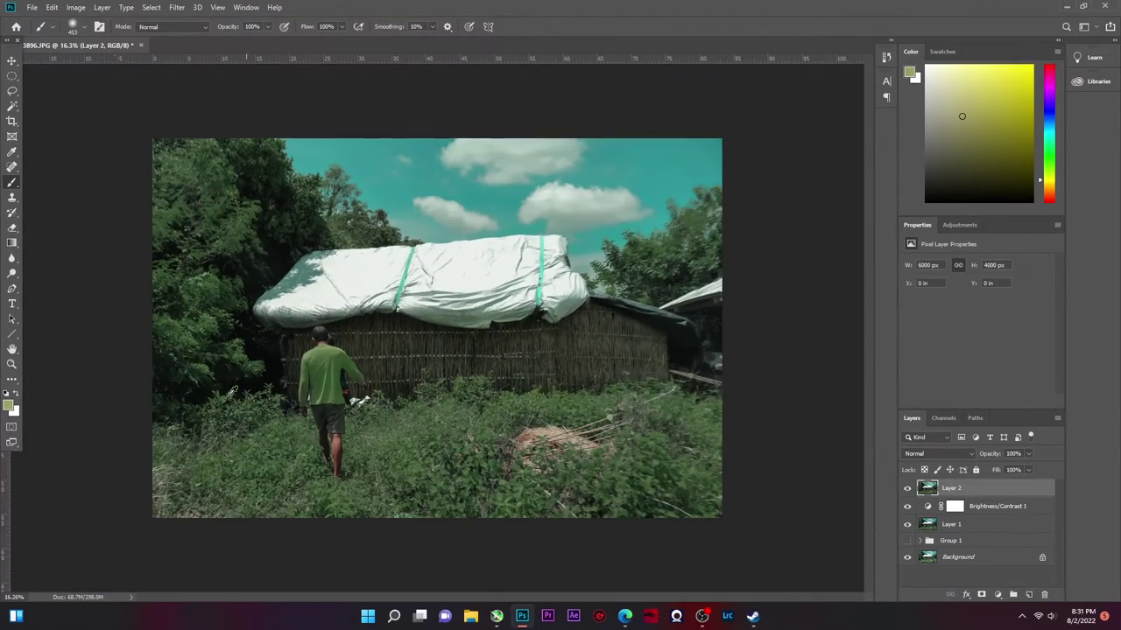
Add a new empty Layer 3 and draw a black-to-white gradient across the photo.
key(ctrl+shift+alt+n)
key(g)
click(87, 26)
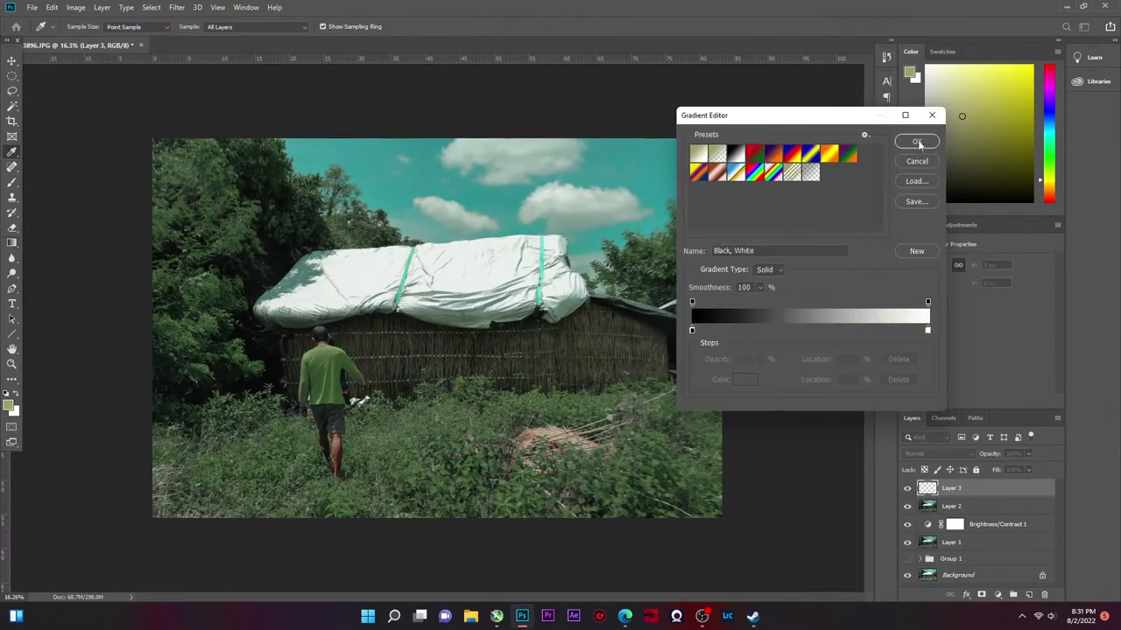
click(917, 142)
drag(112, 326, 762, 326)
Redraw the gradient and preview blending modes on it, keeping Normal.
key(ctrl+z)
drag(112, 325, 762, 326)
click(937, 454)
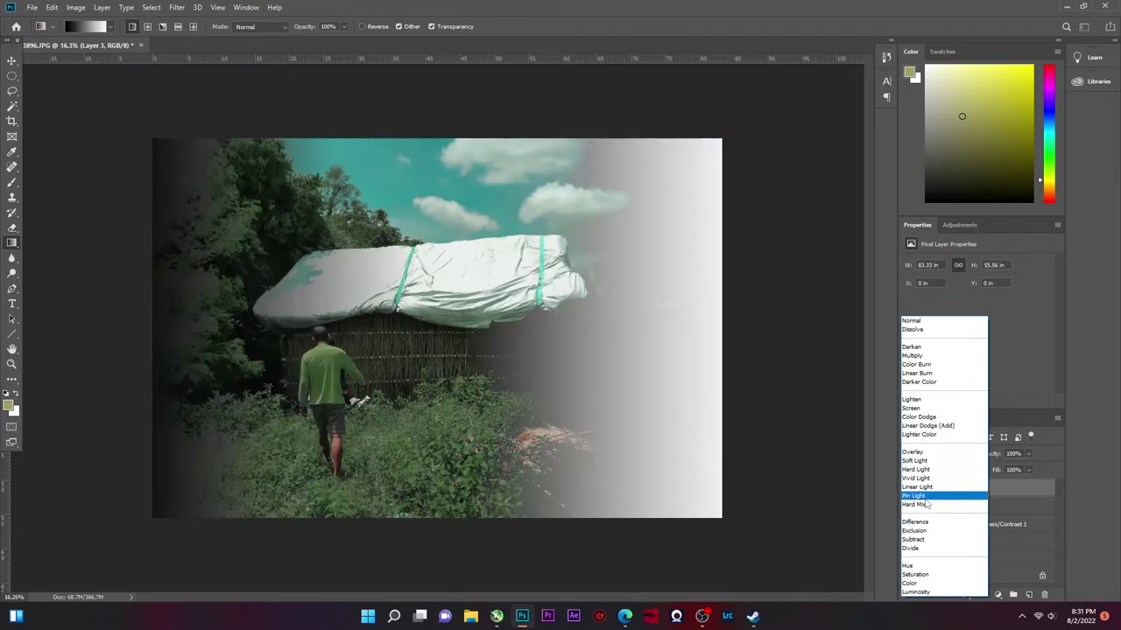
key(Escape)
Try a black-to-transparent gradient from the left edge, then undo it.
key(g)
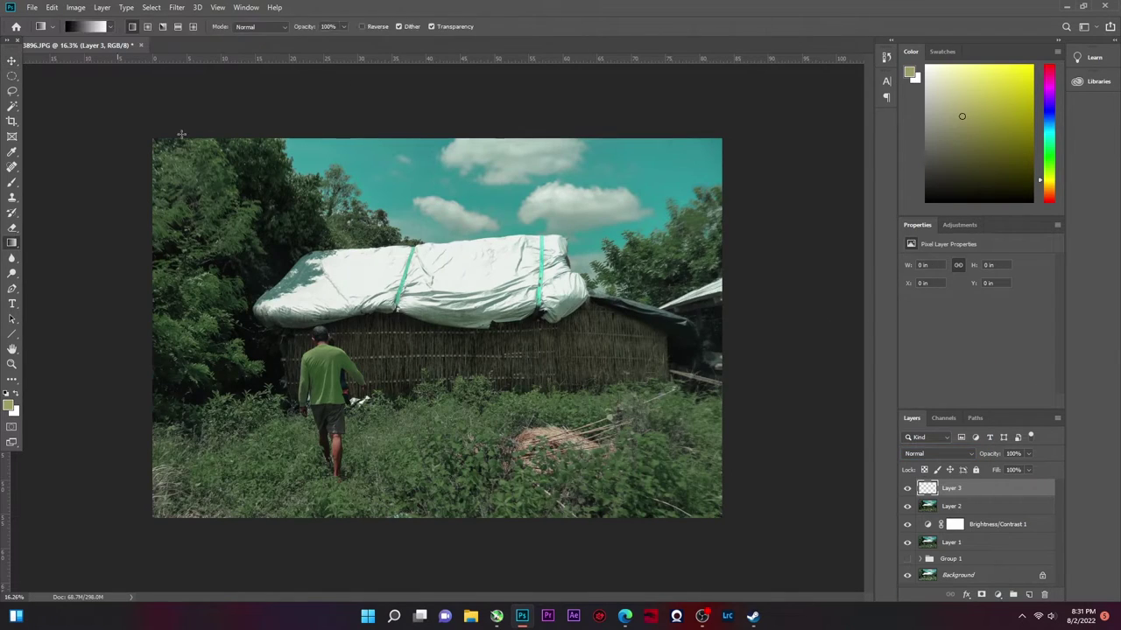
click(96, 26)
click(745, 379)
click(970, 125)
click(915, 142)
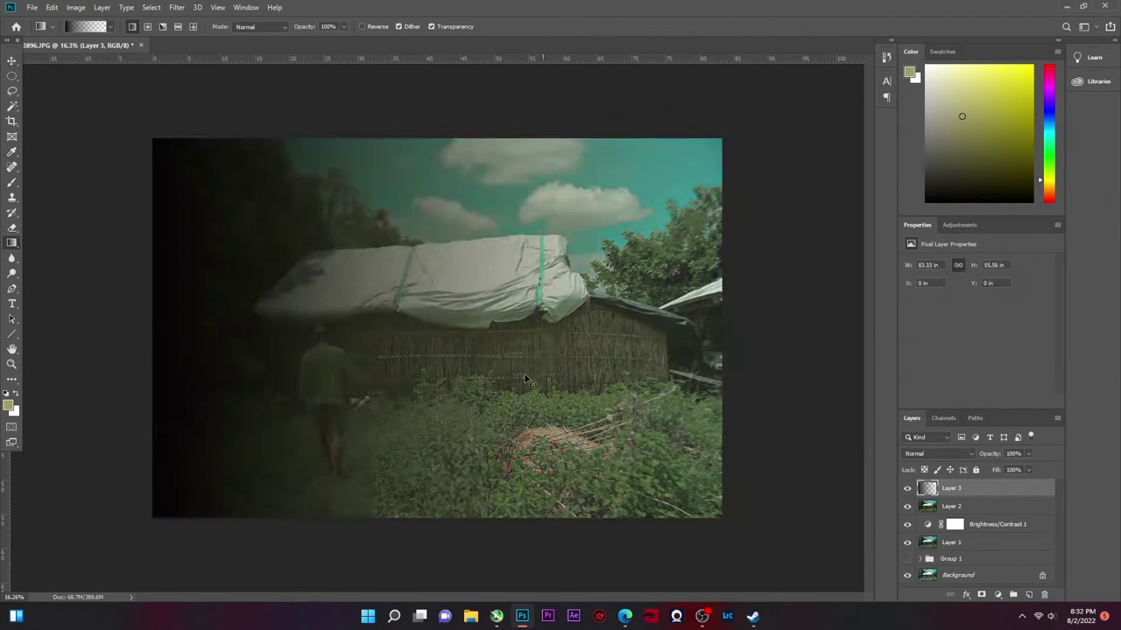
drag(154, 317, 770, 317)
key(ctrl+z)
Try another left-edge black gradient at 73% opacity, then undo back to an empty Layer 3.
click(88, 26)
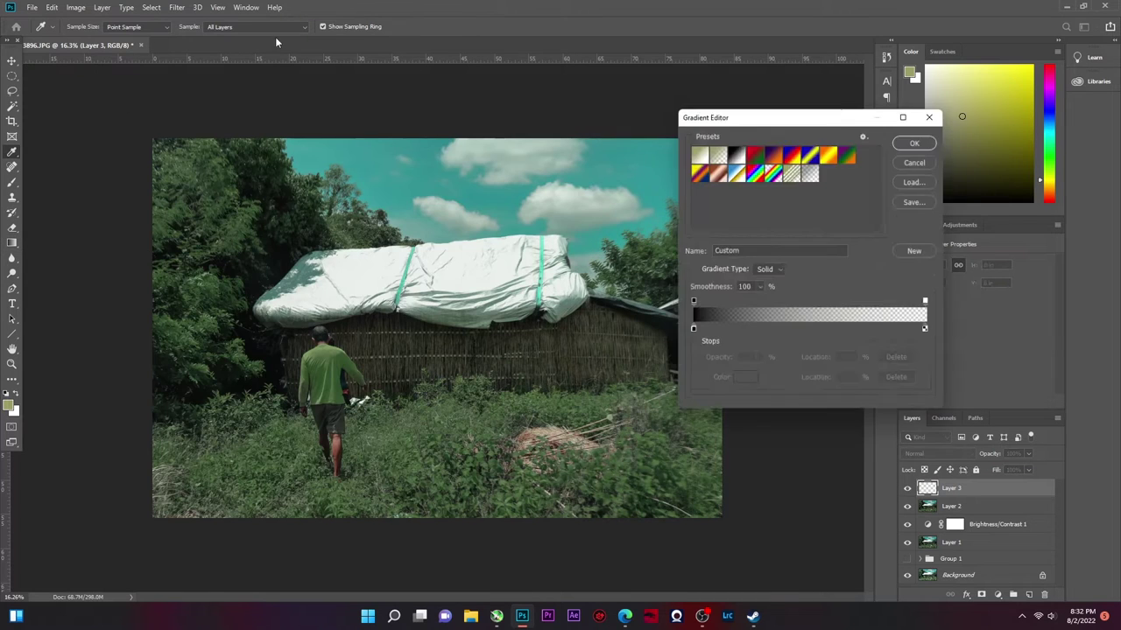
click(745, 379)
click(970, 125)
click(915, 142)
drag(151, 337, 721, 337)
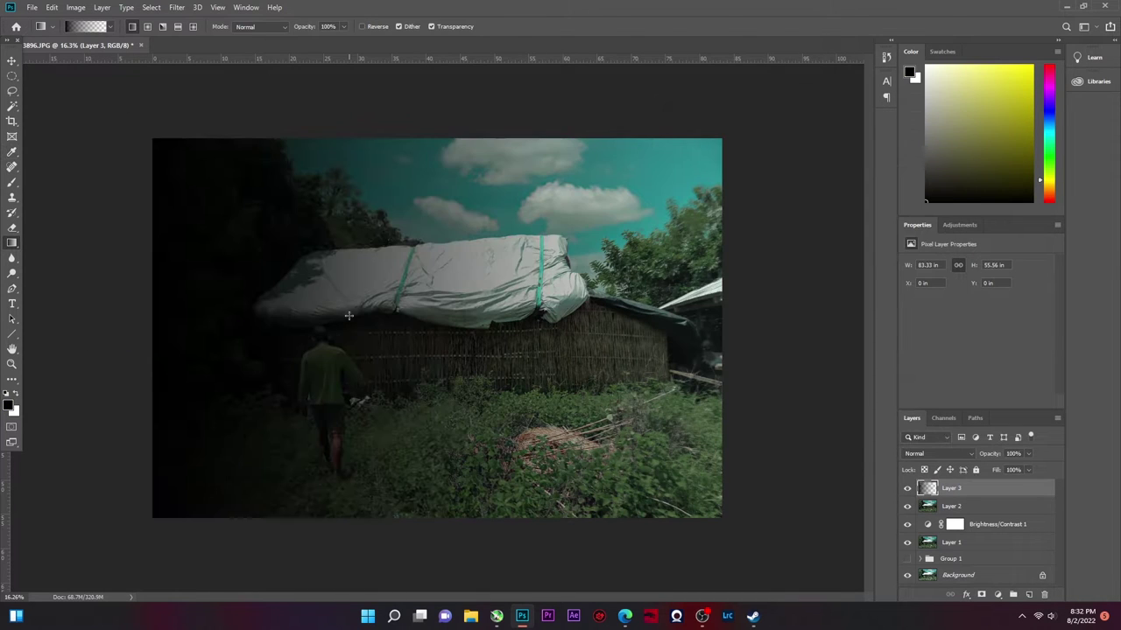
drag(1006, 471, 1013, 471)
click(937, 454)
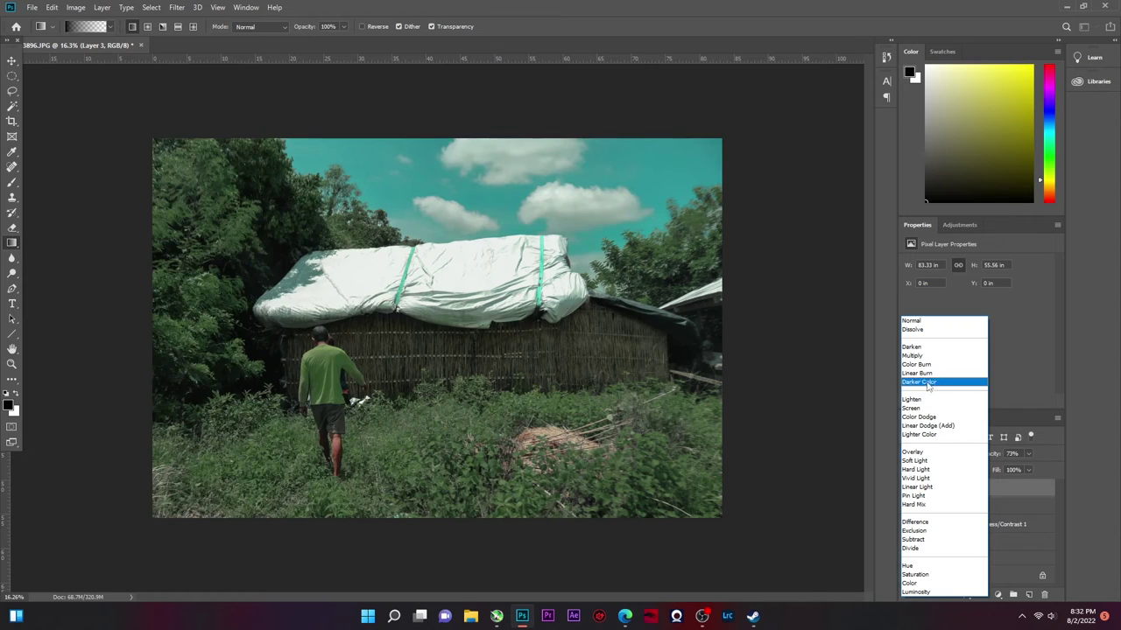
key(Escape)
key(ctrl+z)
key(ctrl+z)
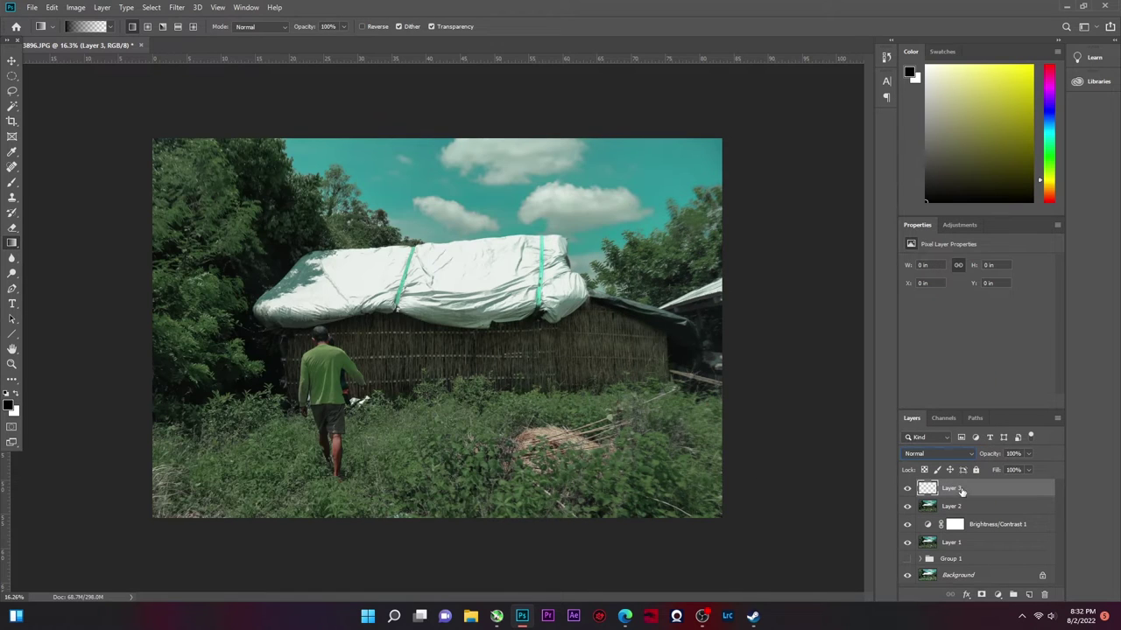
Darken the bottom edge with a black-to-transparent gradient and blend Layer 3 as Soft Light.
right_click(11, 244)
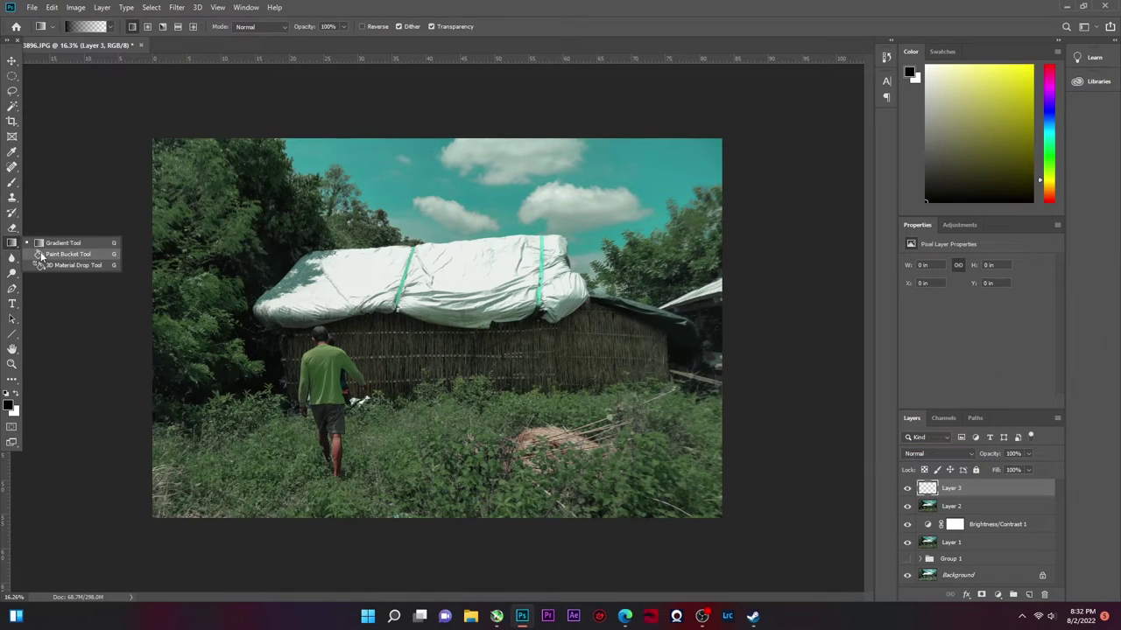
click(44, 256)
key(shift+g)
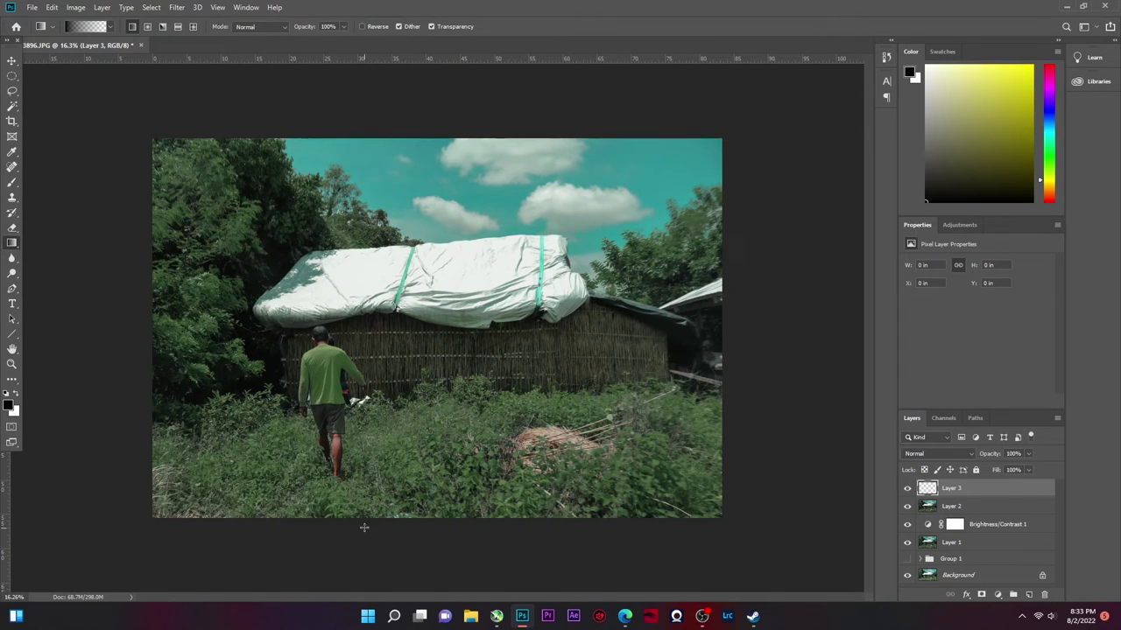
drag(366, 528, 361, 455)
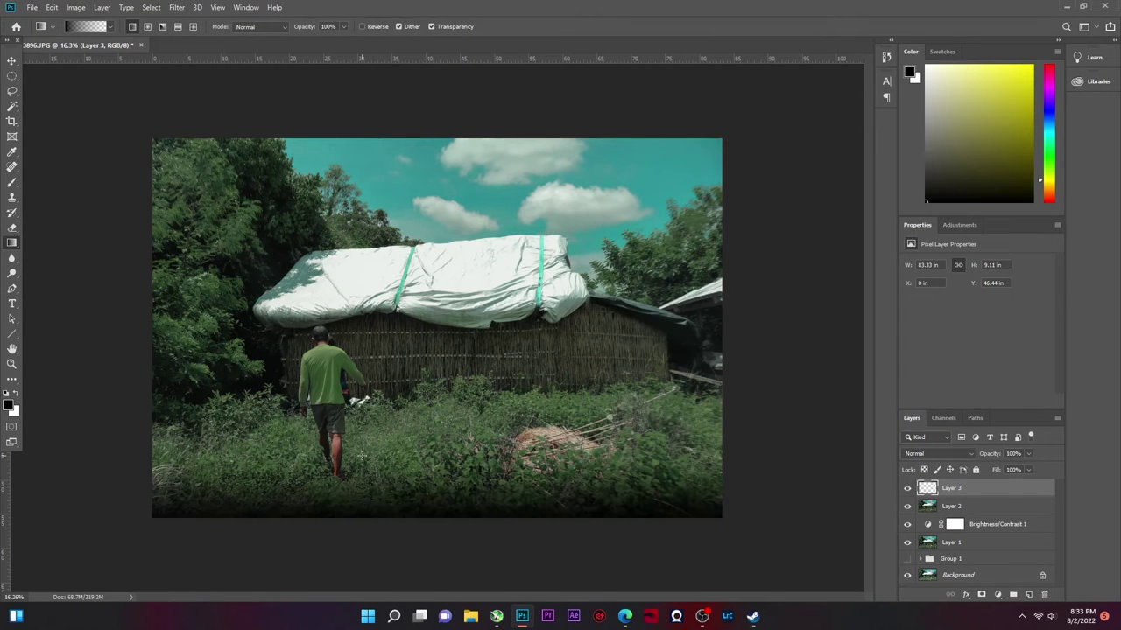
click(937, 453)
click(930, 456)
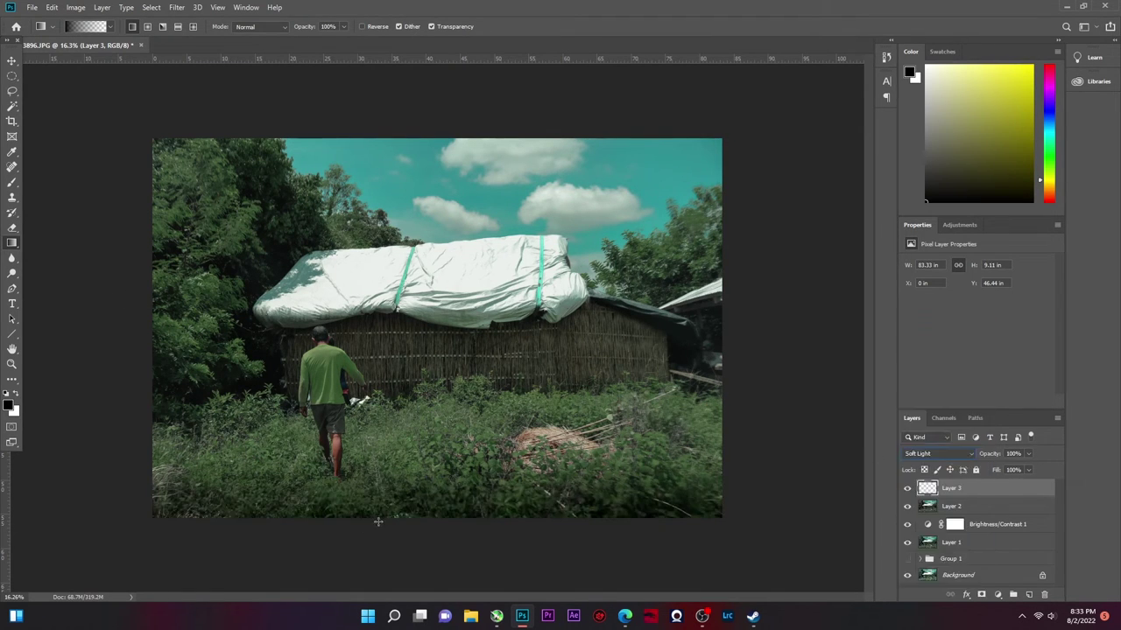
Darken the left edge with another gradient and reduce Layer 3's fill to 66%.
drag(191, 329, 236, 365)
scroll(231, 455, up, 1)
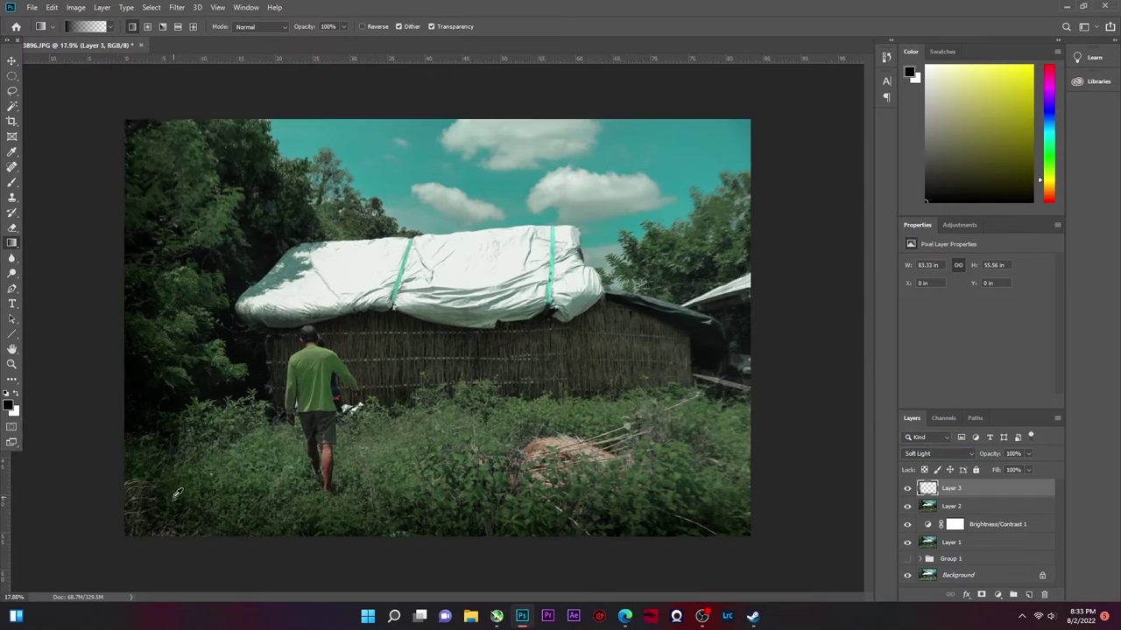
scroll(230, 455, down, 2)
drag(1028, 470, 1008, 484)
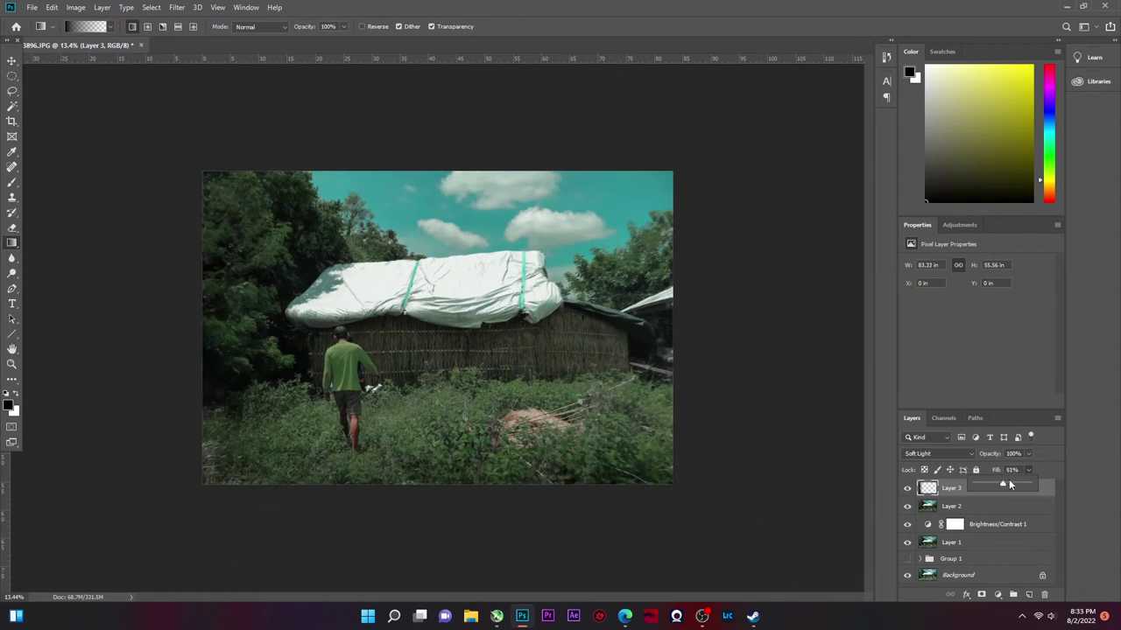
scroll(438, 323, up, 2)
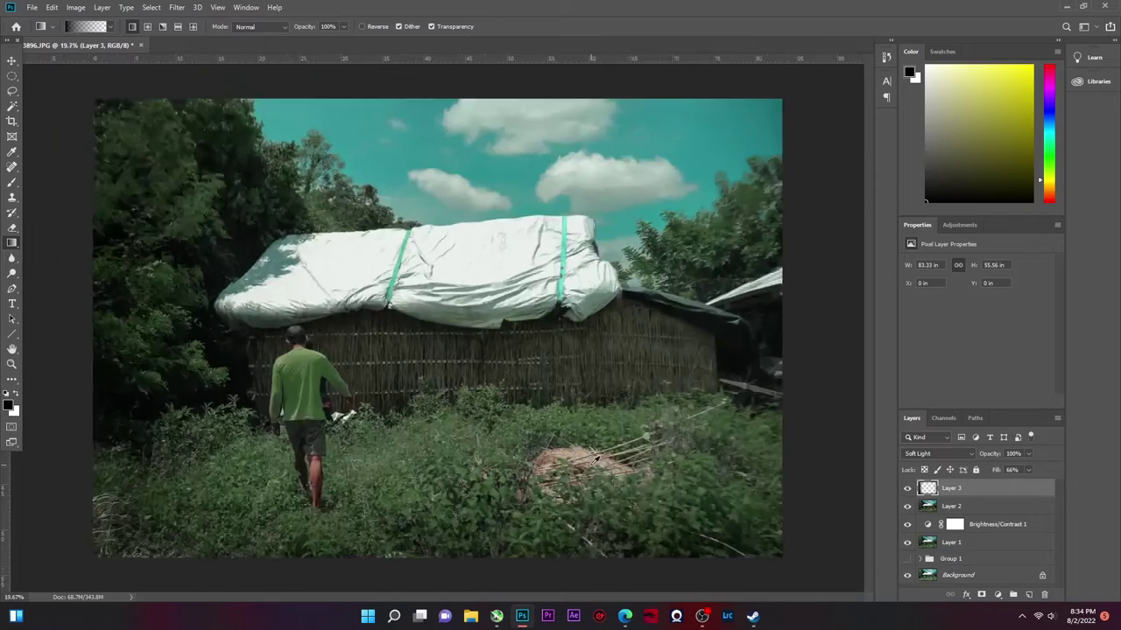
scroll(438, 323, down, 1)
key(v)
scroll(271, 350, up, 2)
Group Layer 1, Brightness/Contrast 1, Layer 2 and Layer 3 into Group 2.
scroll(285, 479, down, 1)
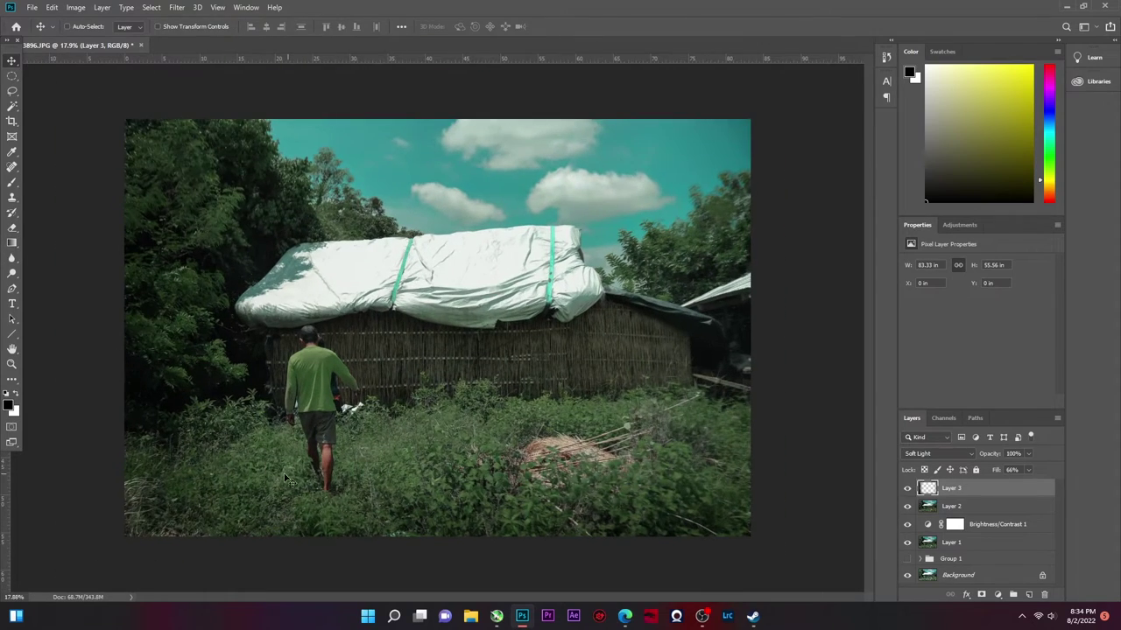
scroll(302, 491, up, 1)
key(o)
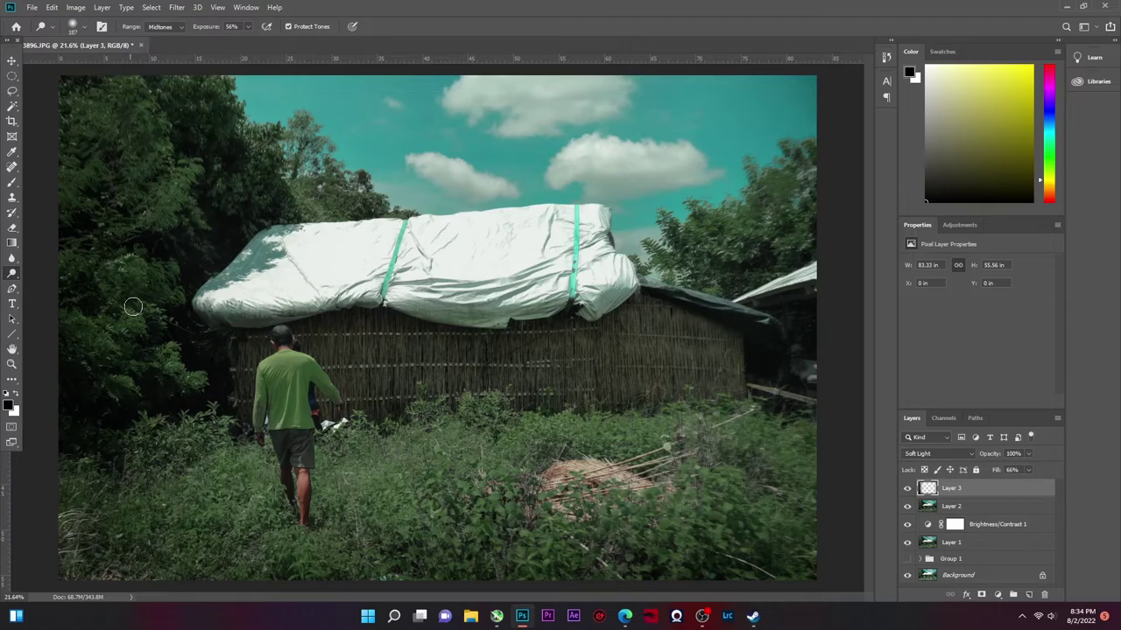
scroll(623, 485, down, 1)
scroll(673, 524, down, 1)
key(v)
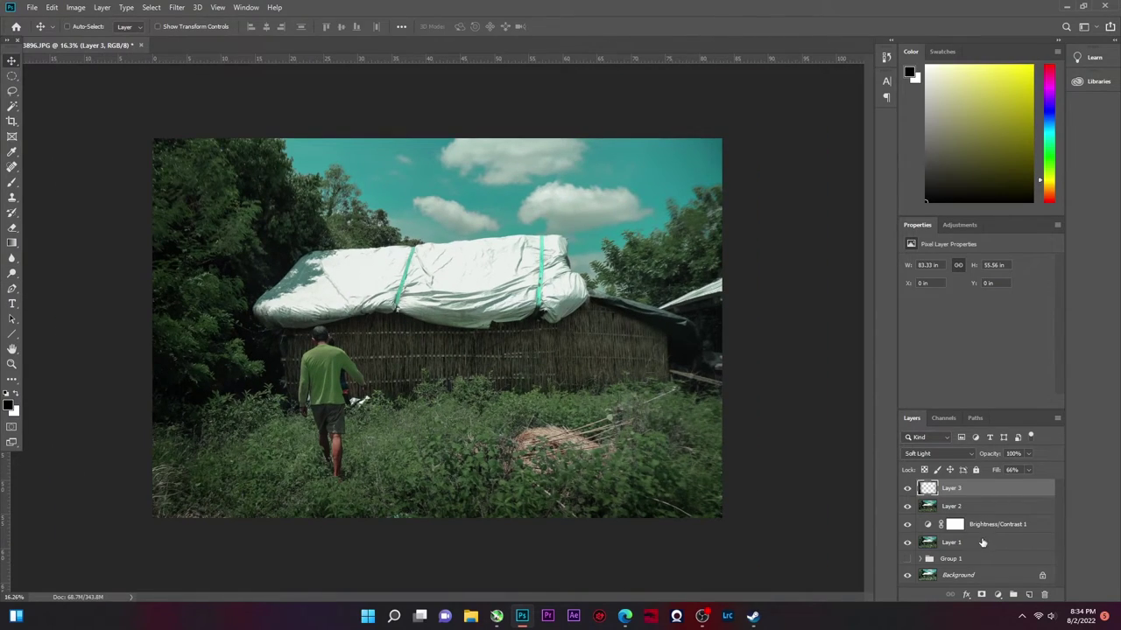
shift+click(982, 542)
key(ctrl+g)
Toggle Group 2 to compare before and after, then fill Layer 3 with neutral gray.
double_click(907, 486)
click(907, 486)
scroll(278, 381, up, 3)
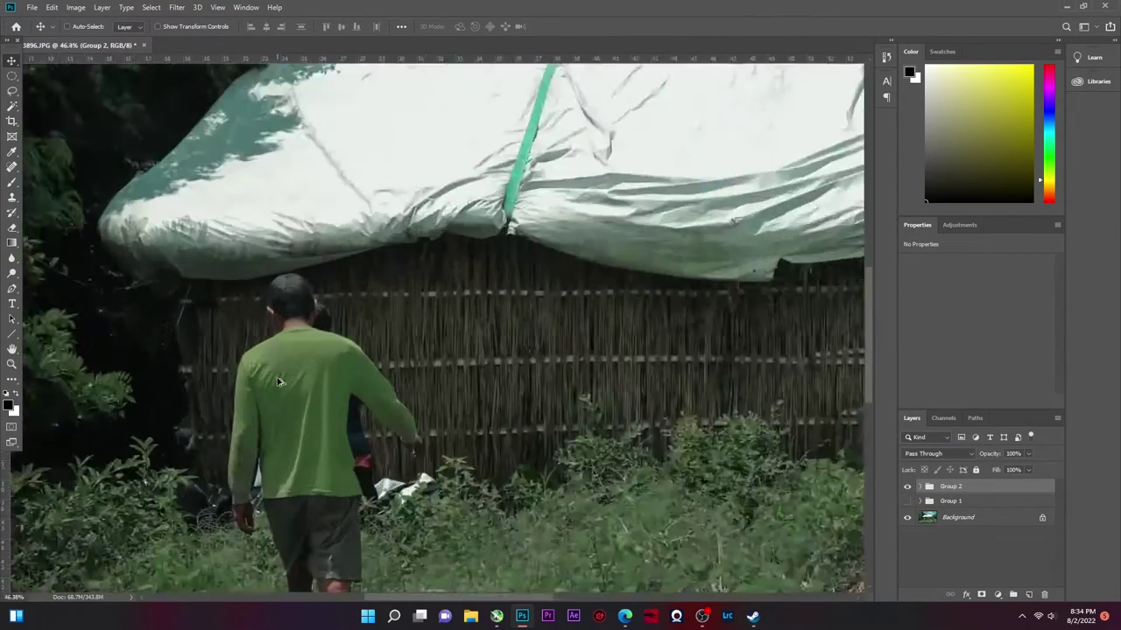
scroll(279, 381, up, 1)
key(alt+bracketleft)
key(shift+F5)
key(Return)
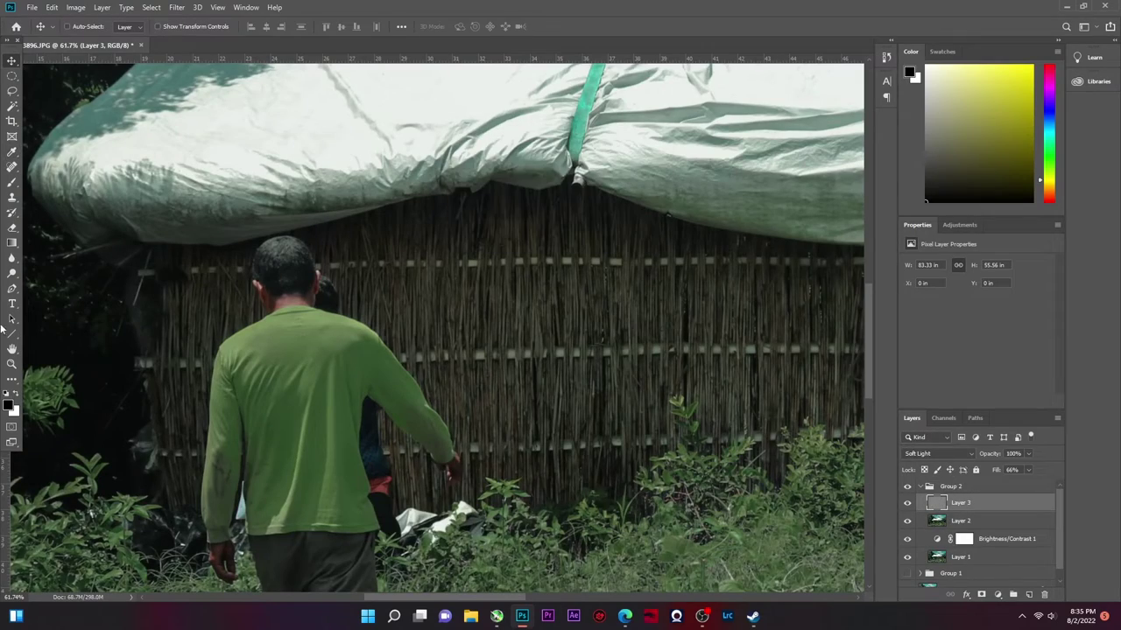
Dodge midtones at 50% exposure over the grass, bamboo wall and foliage on Layer 3.
click(12, 273)
scroll(449, 405, up, 2)
scroll(422, 415, down, 2)
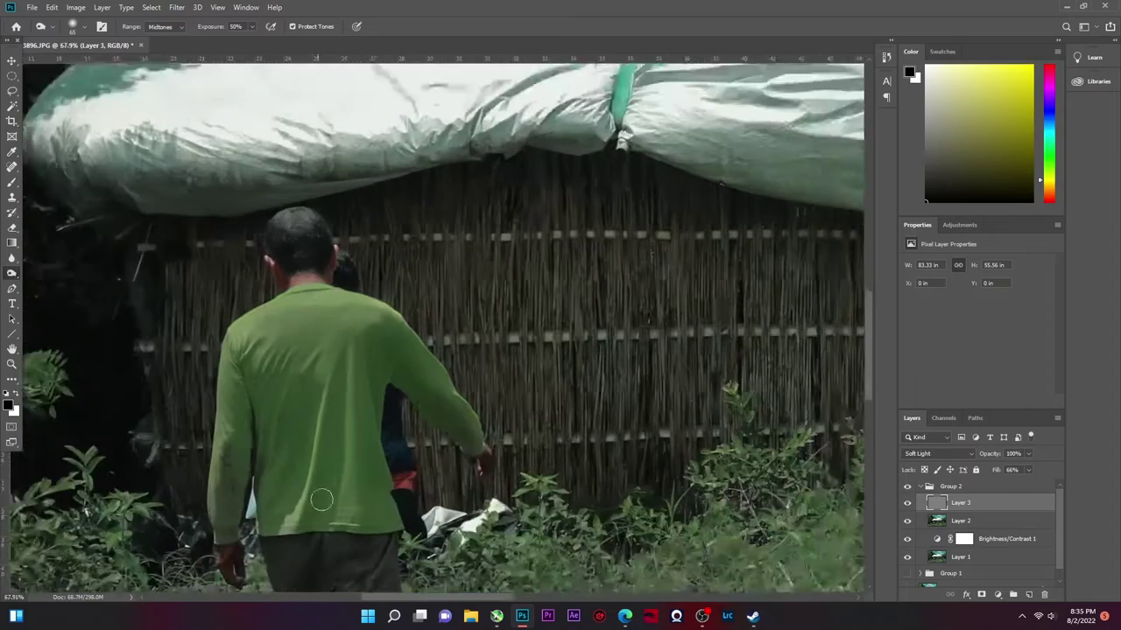
scroll(250, 449, down, 3)
scroll(290, 280, up, 3)
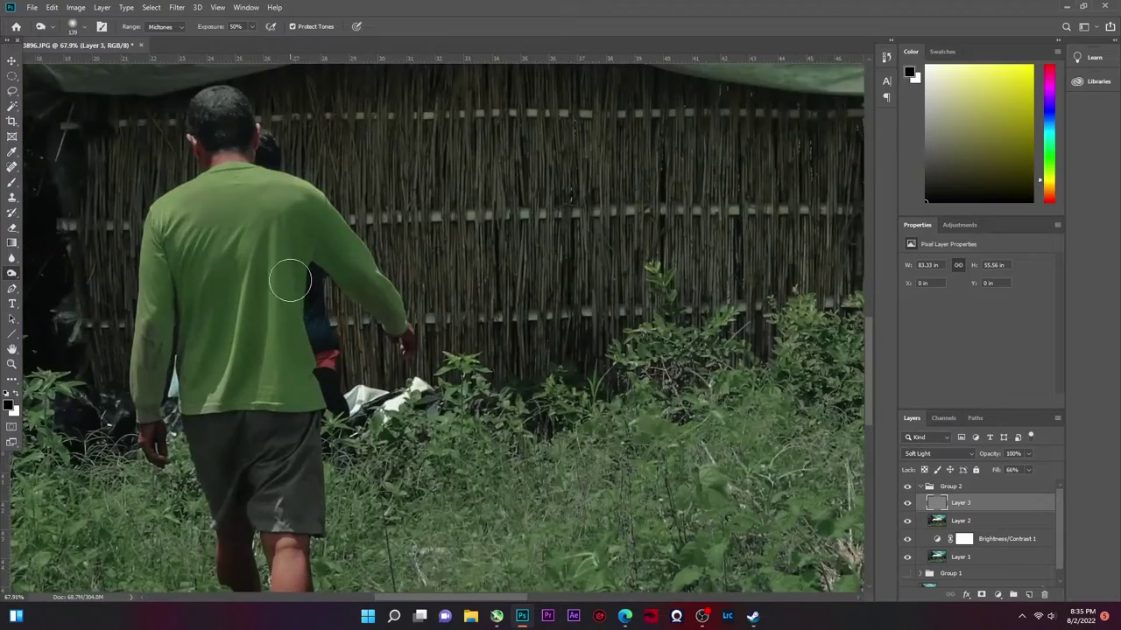
scroll(236, 405, down, 2)
scroll(296, 359, down, 1)
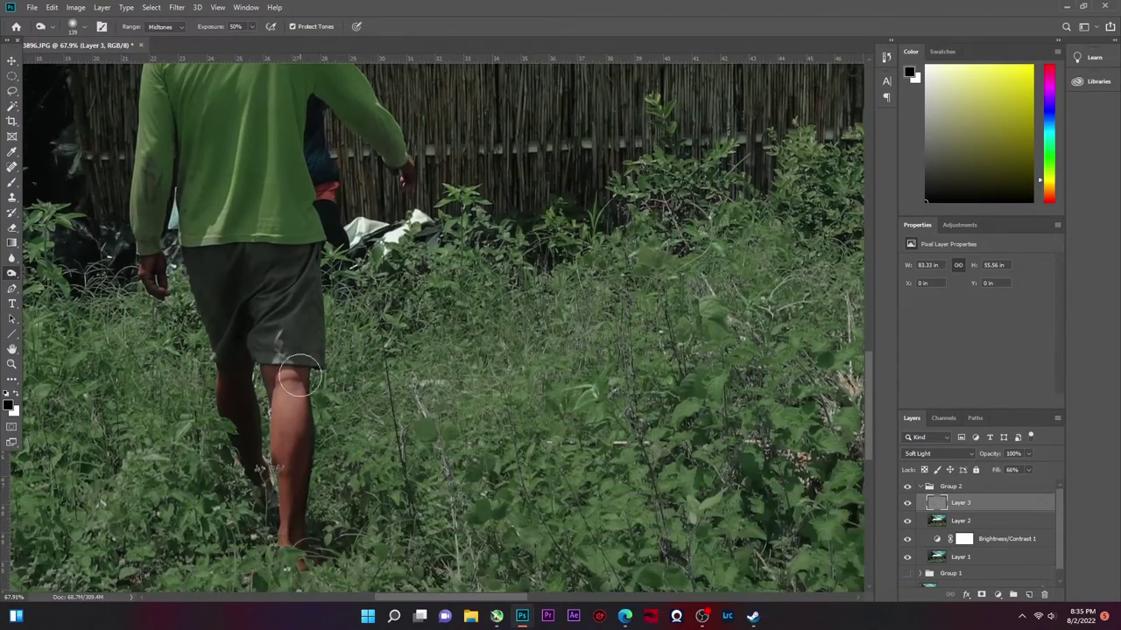
scroll(251, 355, down, 3)
scroll(431, 458, down, 2)
scroll(517, 499, up, 3)
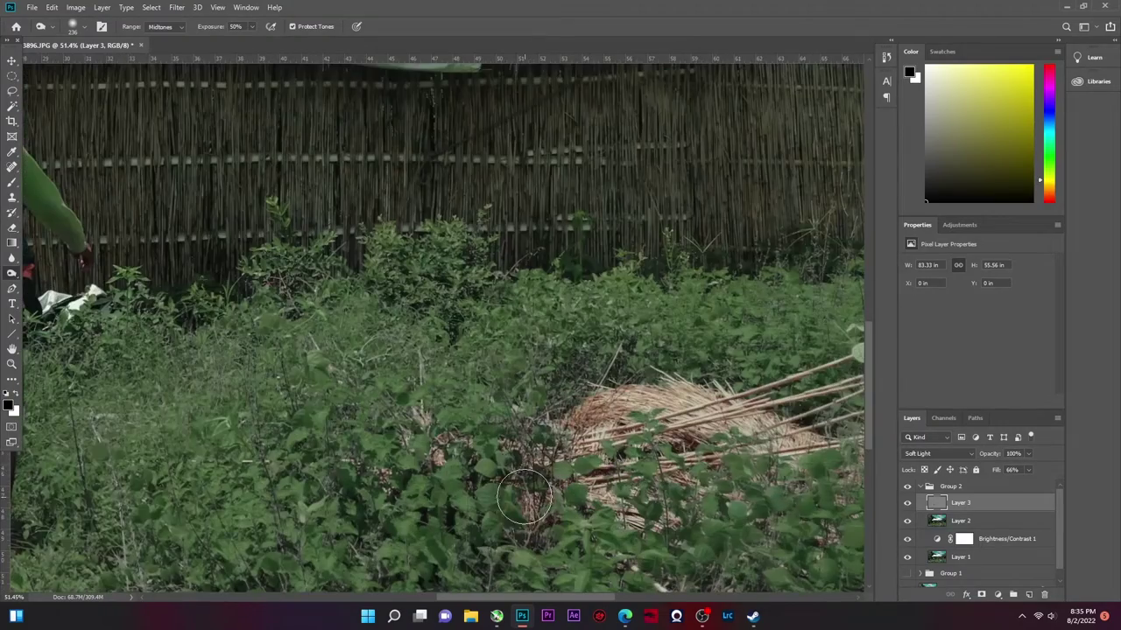
scroll(490, 491, down, 2)
scroll(281, 469, up, 1)
scroll(316, 411, down, 3)
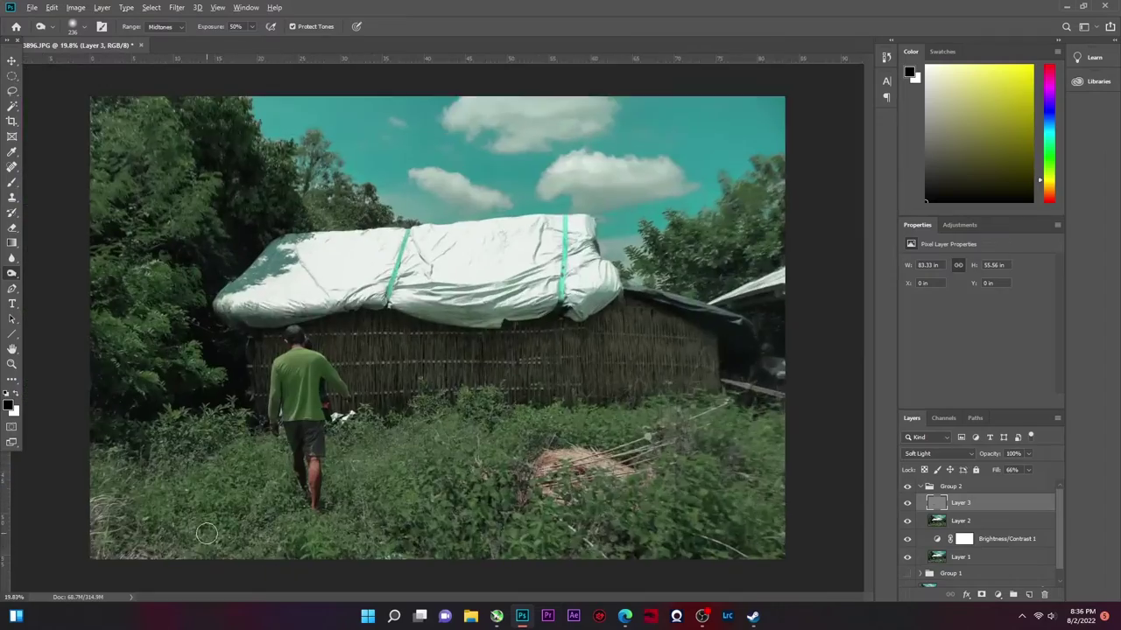
scroll(333, 368, up, 1)
scroll(345, 337, up, 3)
scroll(403, 333, down, 1)
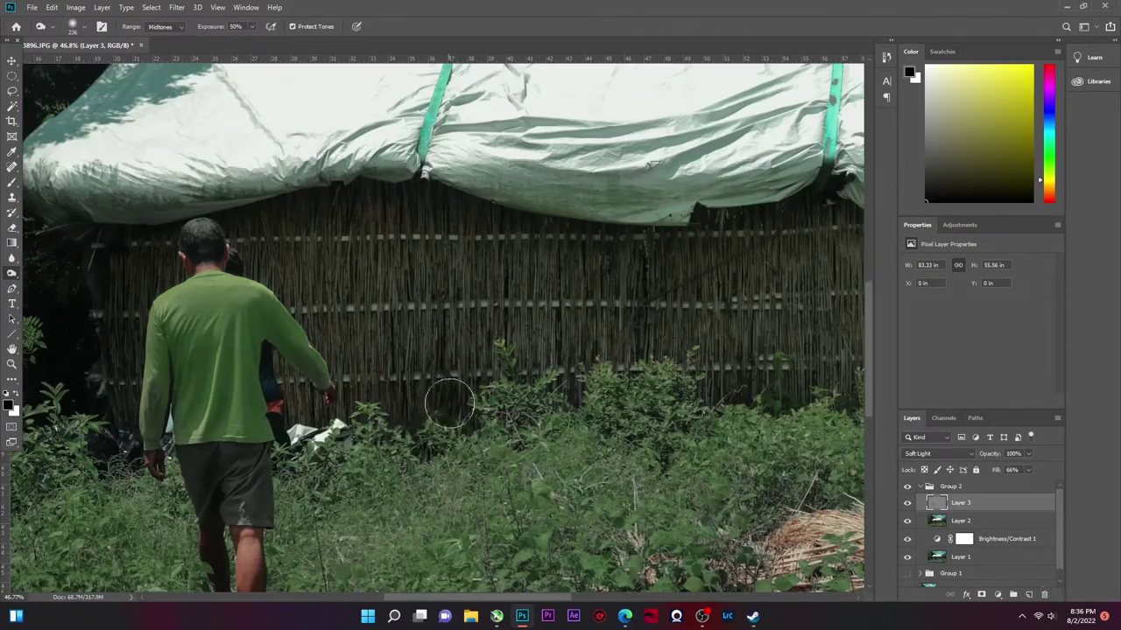
scroll(526, 385, down, 2)
scroll(560, 421, up, 4)
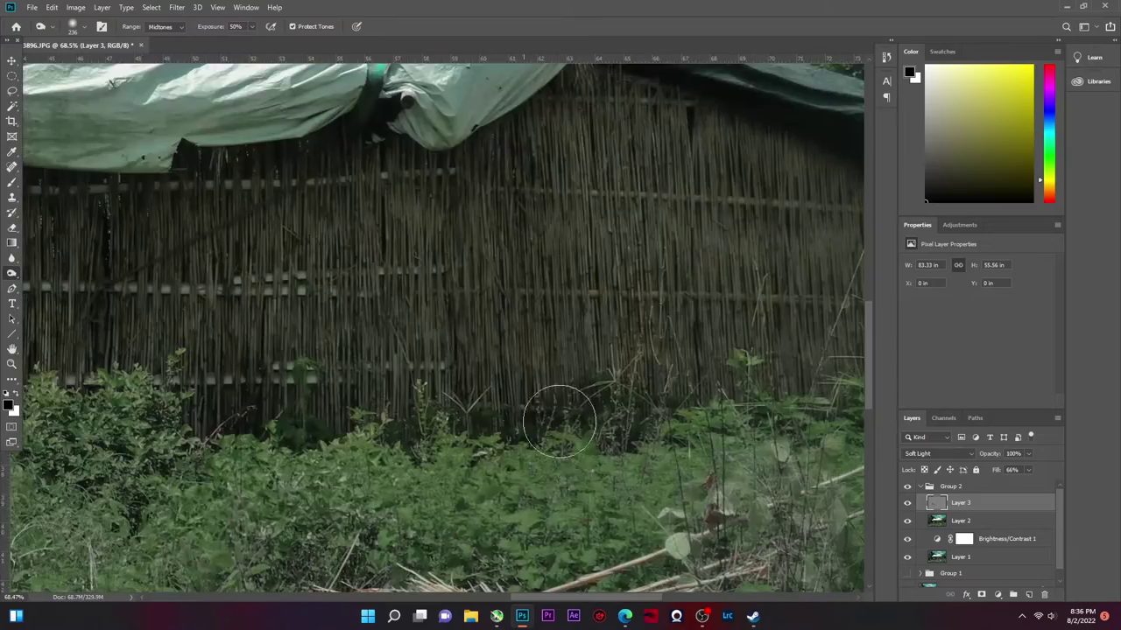
scroll(695, 225, down, 2)
scroll(520, 212, down, 1)
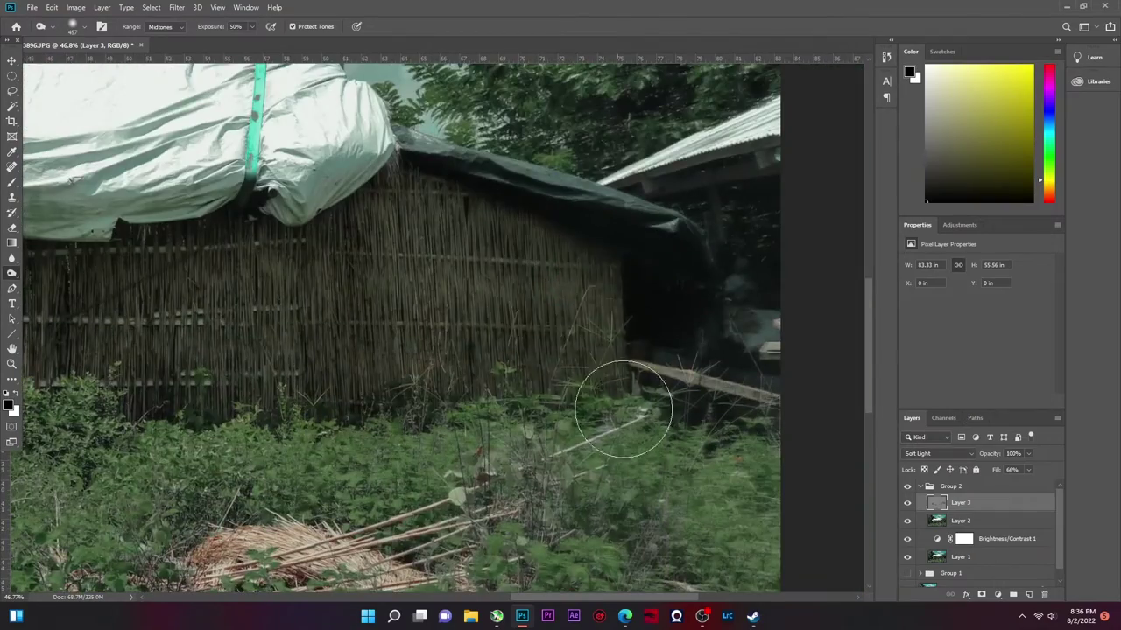
scroll(613, 388, down, 2)
scroll(166, 464, up, 2)
scroll(175, 455, down, 1)
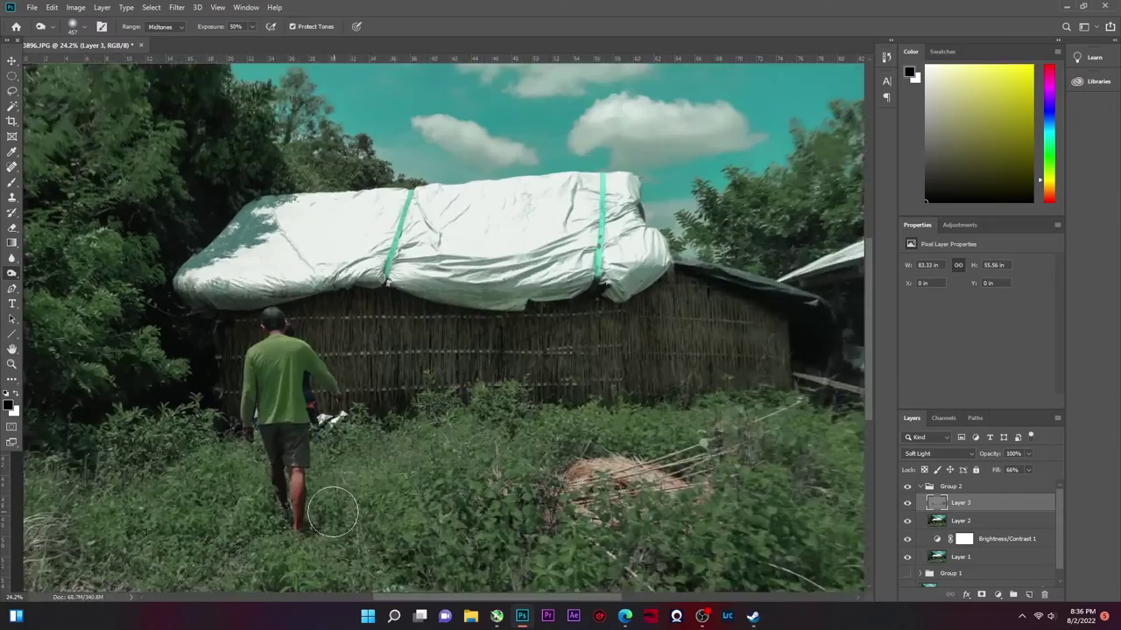
scroll(544, 529, down, 1)
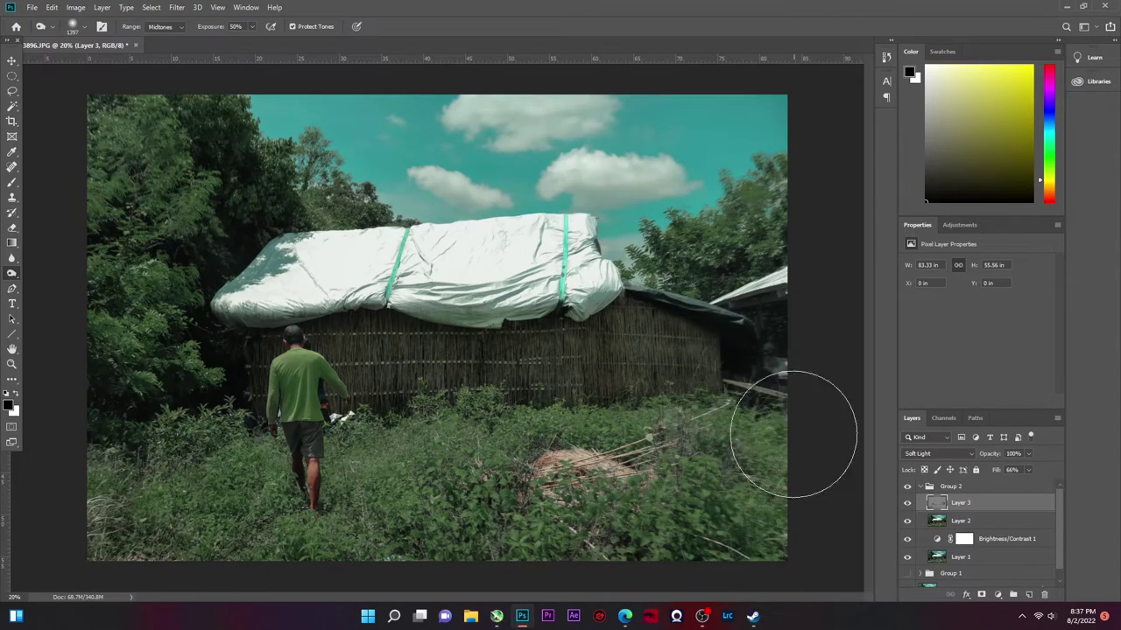
scroll(526, 471, up, 1)
scroll(88, 472, down, 1)
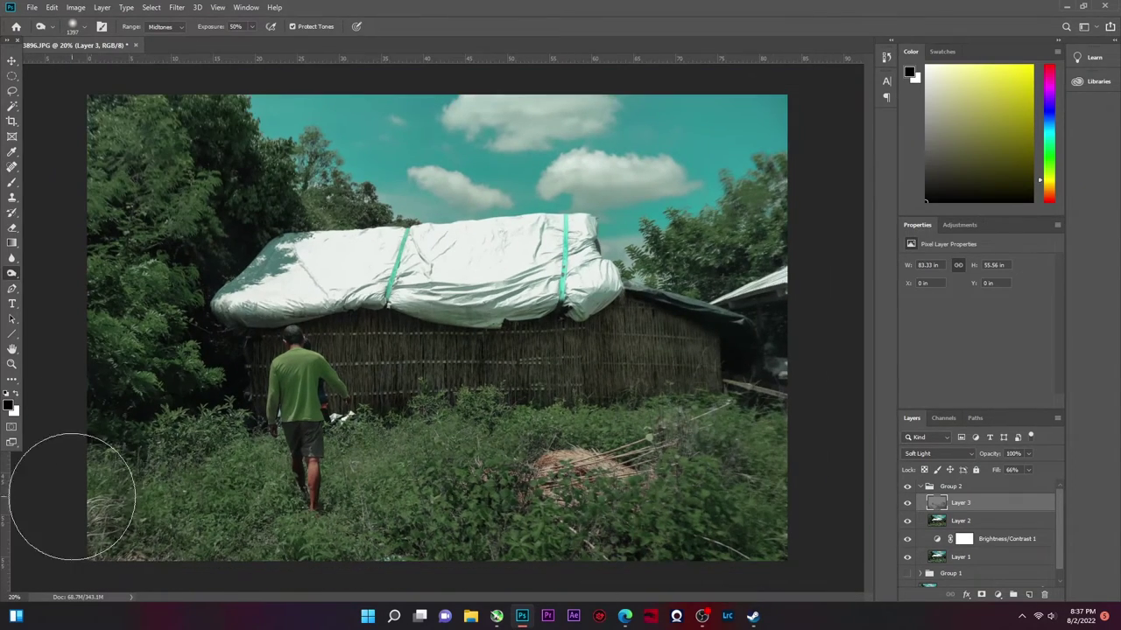
scroll(344, 319, up, 3)
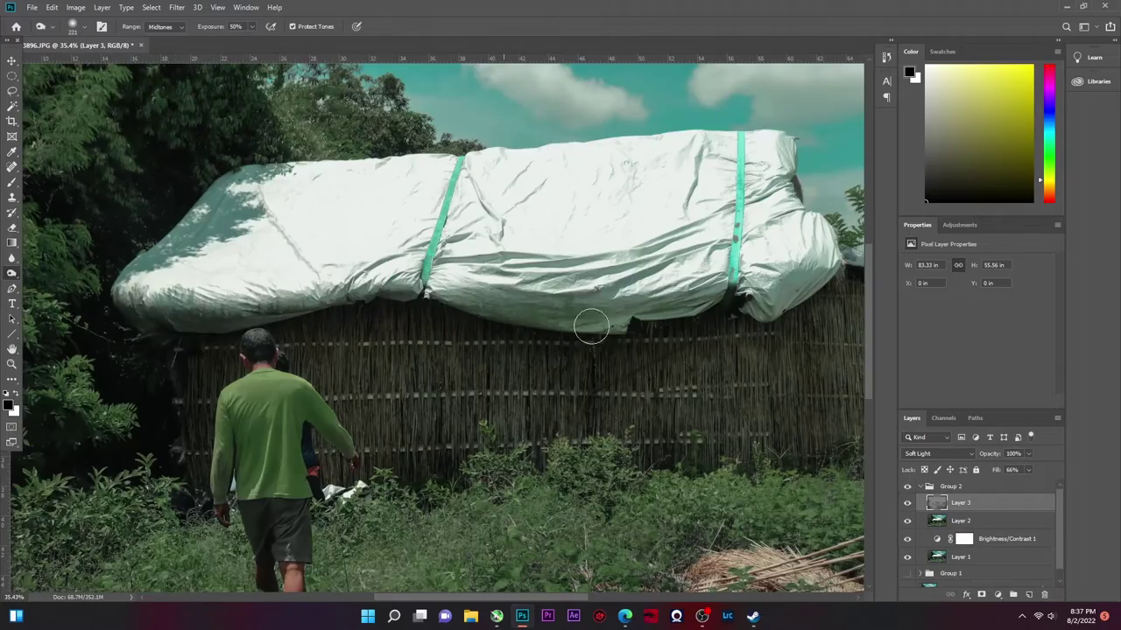
scroll(591, 326, down, 2)
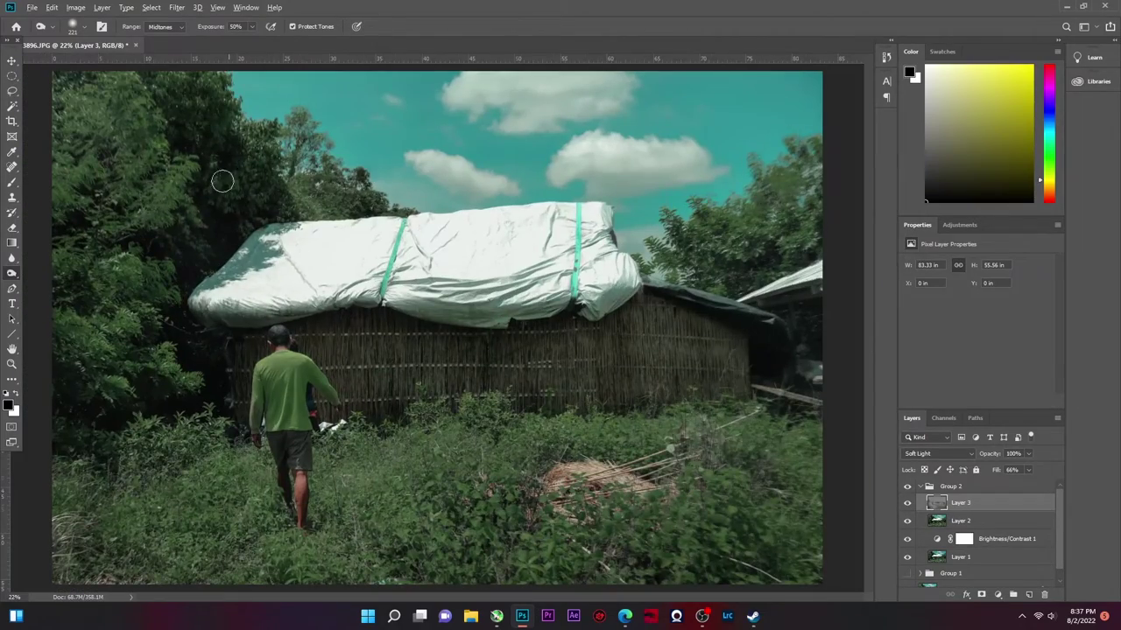
scroll(223, 181, up, 3)
scroll(250, 183, up, 3)
scroll(150, 250, up, 2)
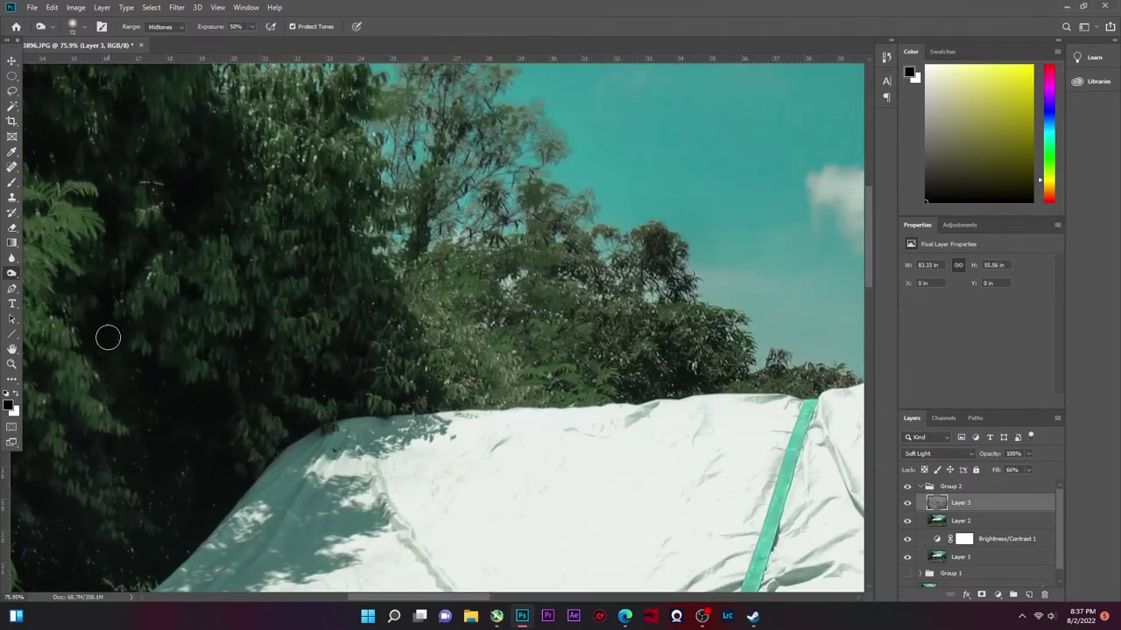
scroll(160, 468, down, 4)
scroll(263, 394, down, 1)
scroll(379, 354, up, 10)
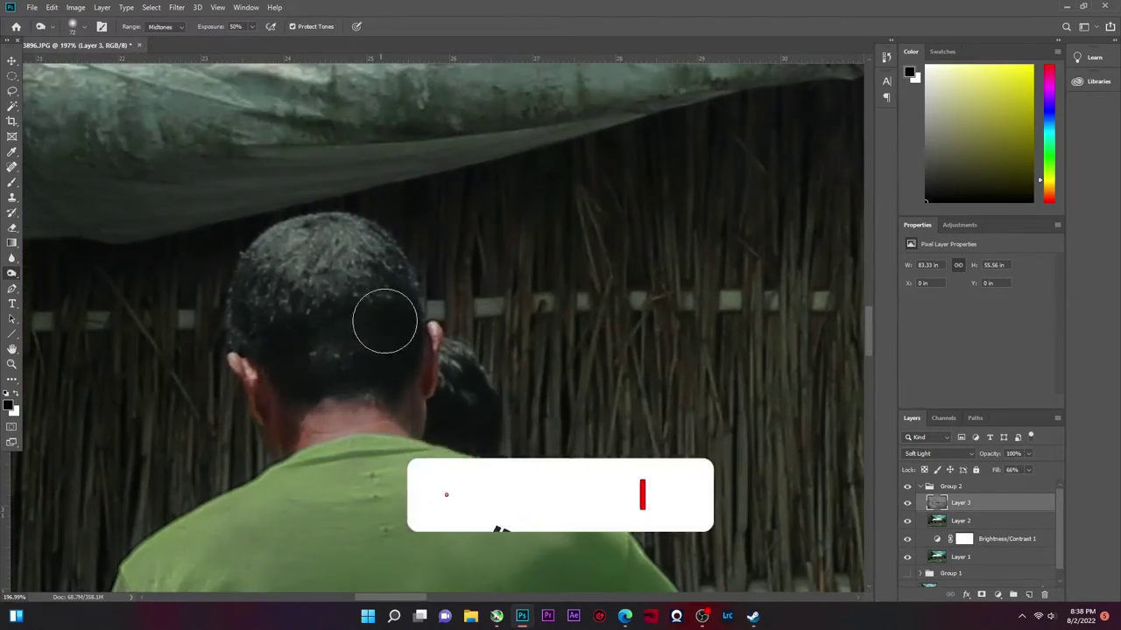
scroll(338, 320, up, 2)
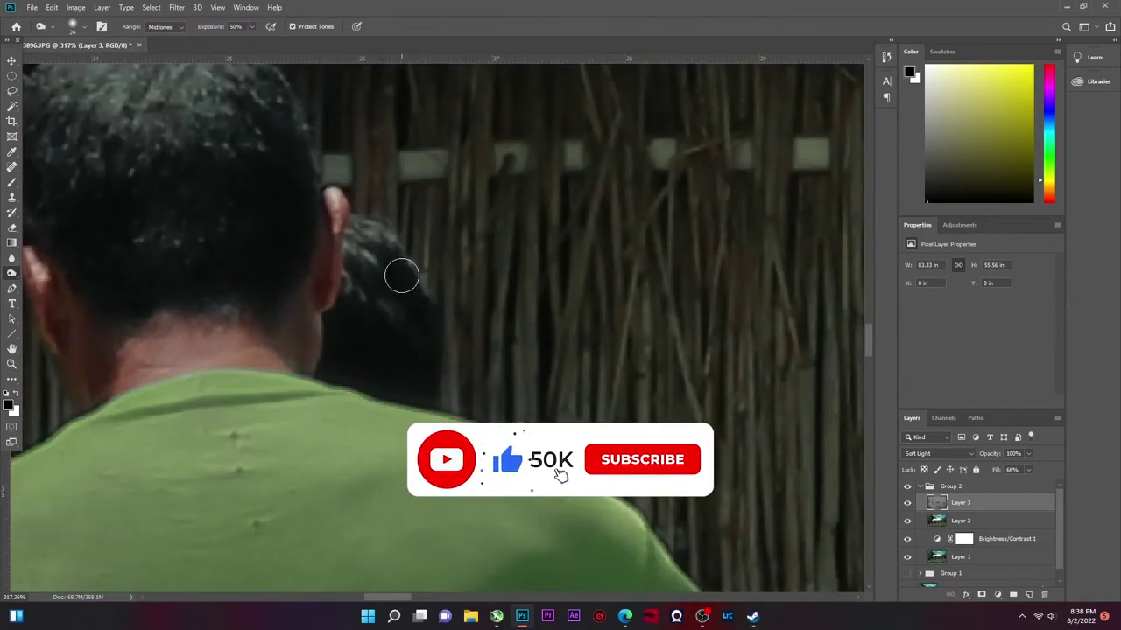
scroll(391, 338, down, 2)
scroll(390, 338, down, 2)
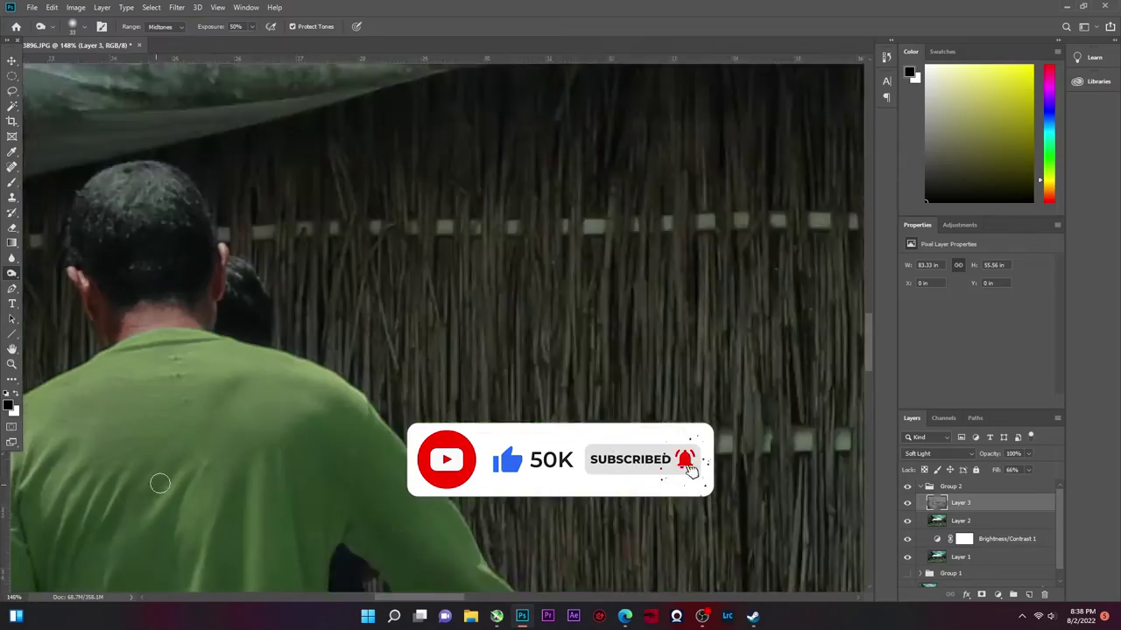
scroll(208, 412, down, 4)
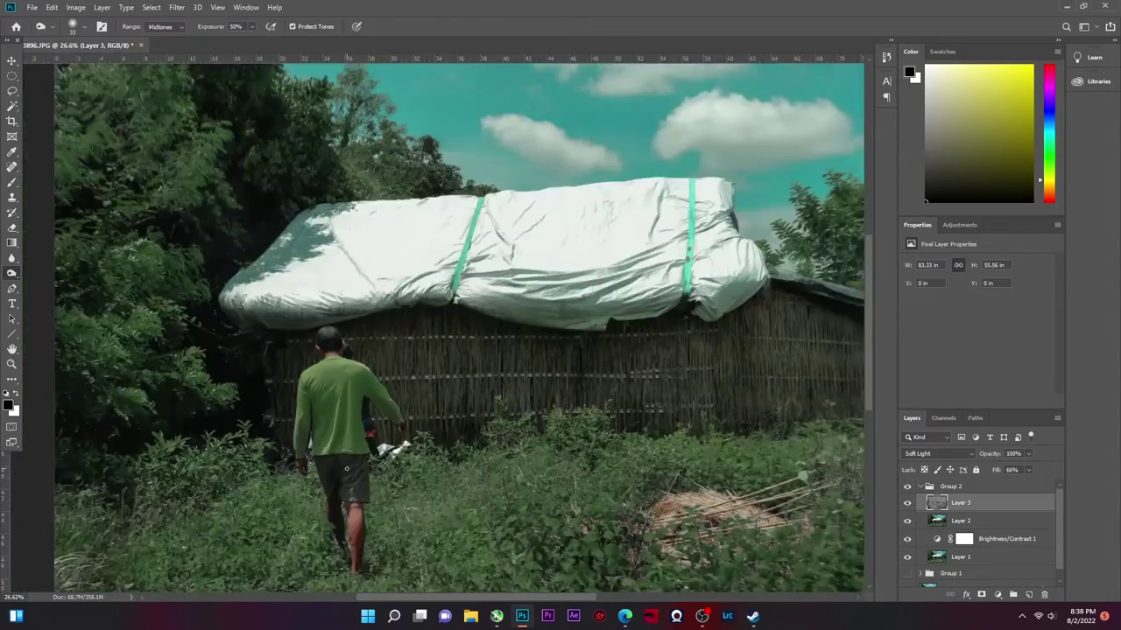
scroll(333, 411, up, 6)
Continue dodging and burning details across the scene on the Soft Light Layer 3.
scroll(378, 433, down, 4)
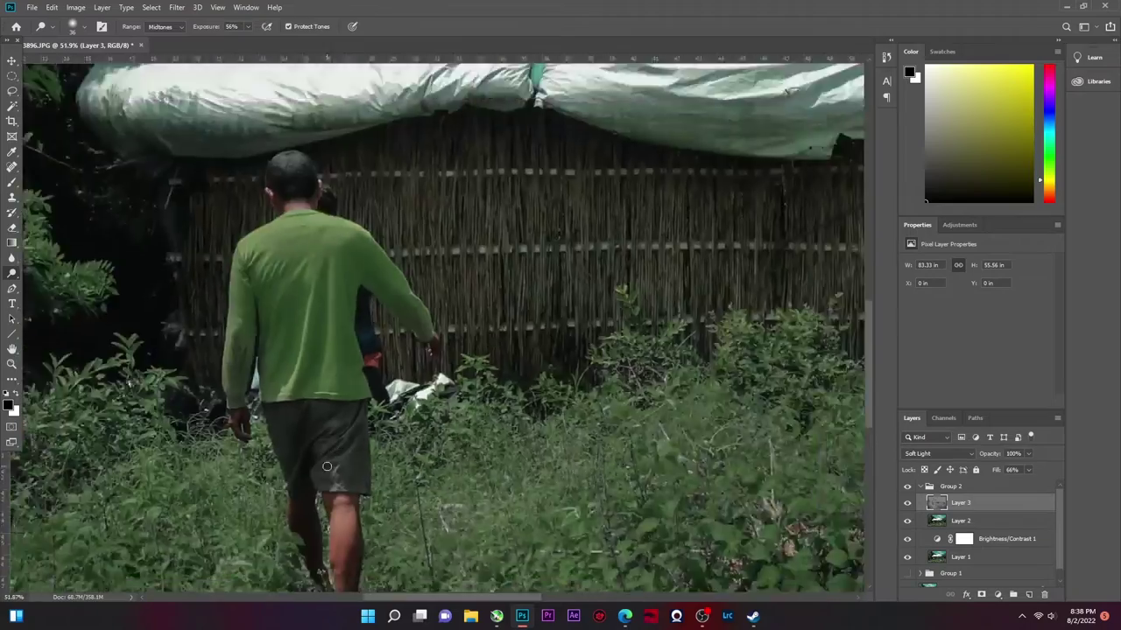
scroll(304, 379, up, 6)
scroll(383, 437, down, 1)
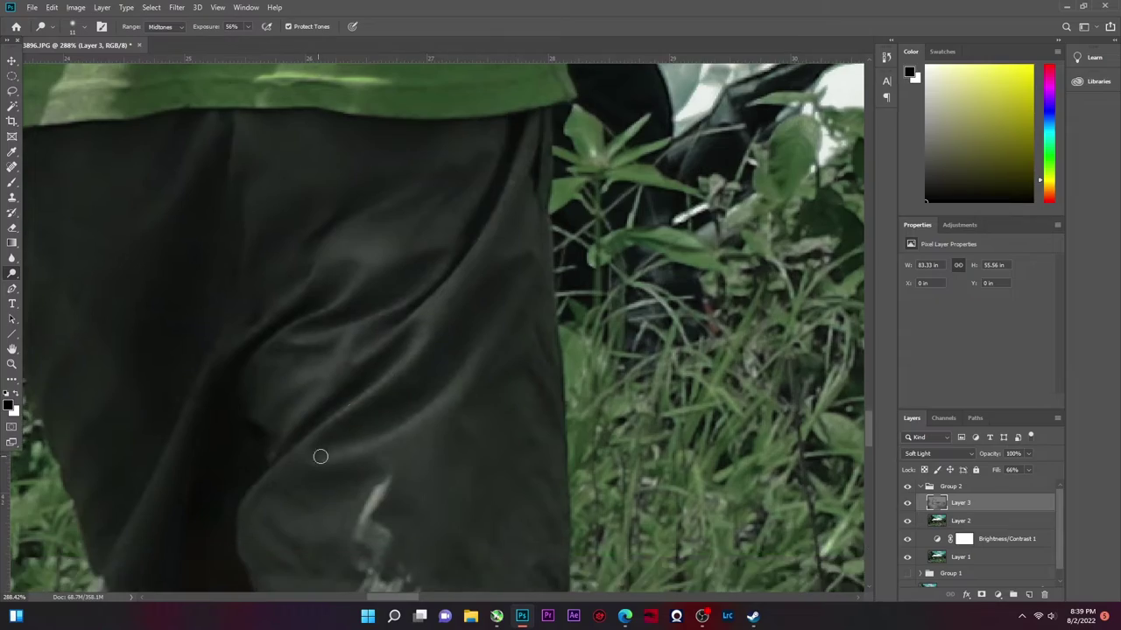
scroll(317, 453, down, 4)
scroll(305, 416, up, 6)
scroll(486, 381, down, 1)
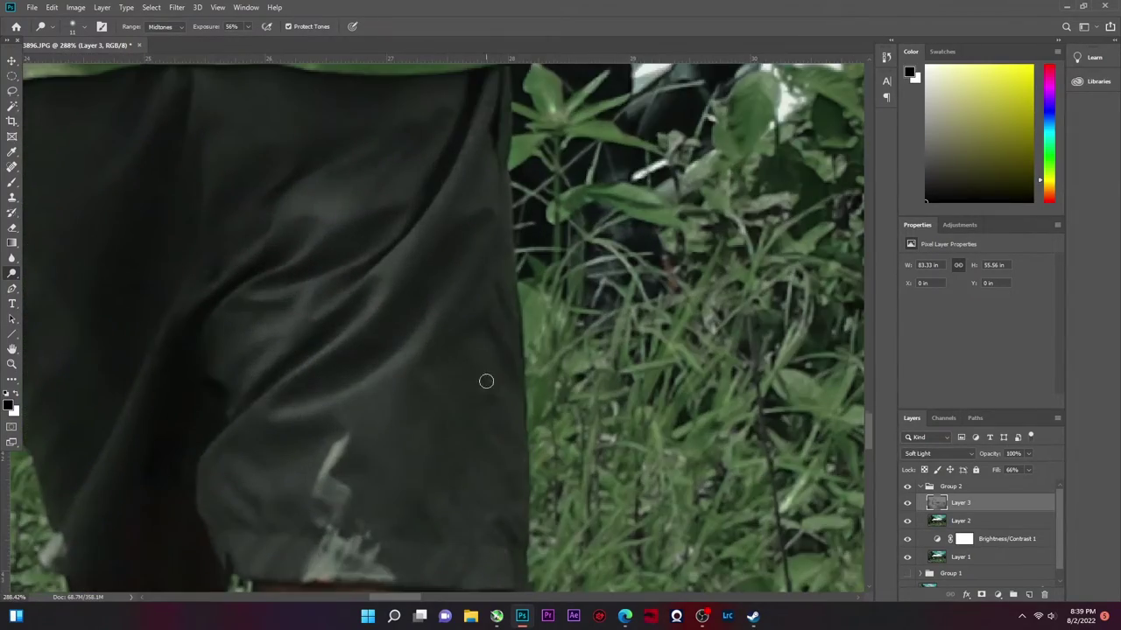
scroll(496, 498, down, 4)
scroll(407, 358, up, 5)
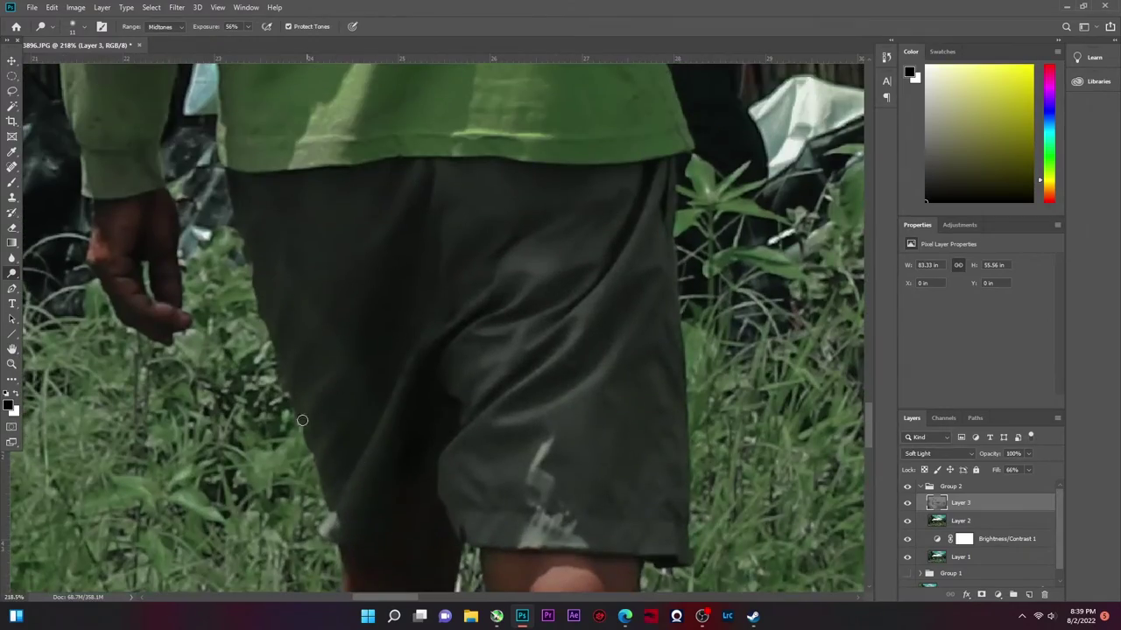
scroll(408, 313, up, 2)
scroll(450, 273, down, 1)
scroll(467, 250, down, 1)
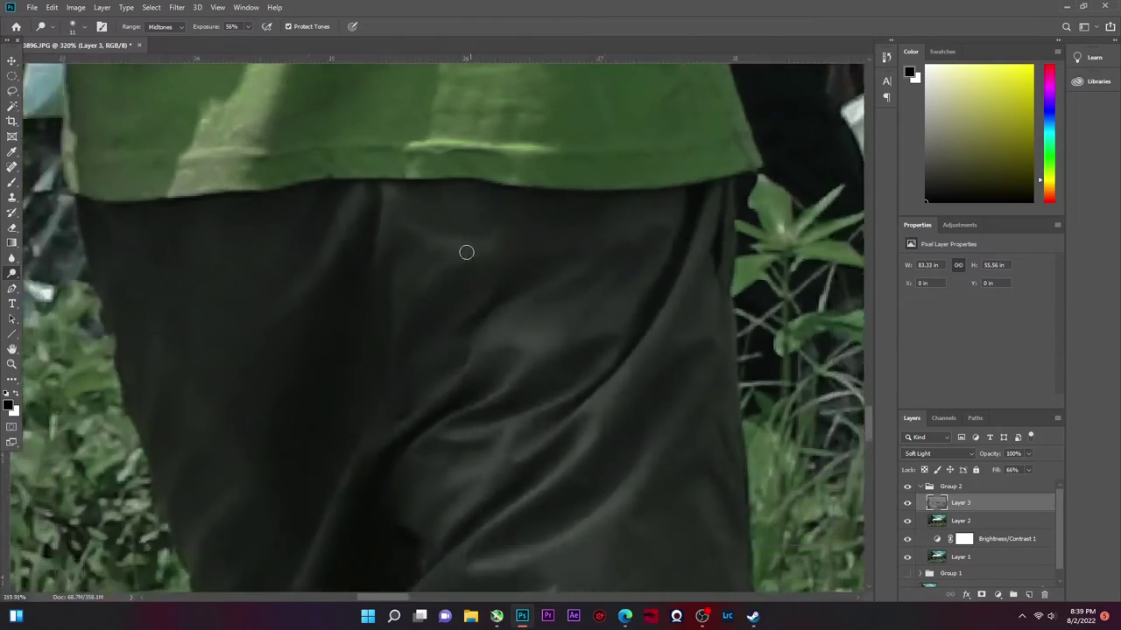
scroll(467, 250, down, 5)
scroll(277, 381, up, 5)
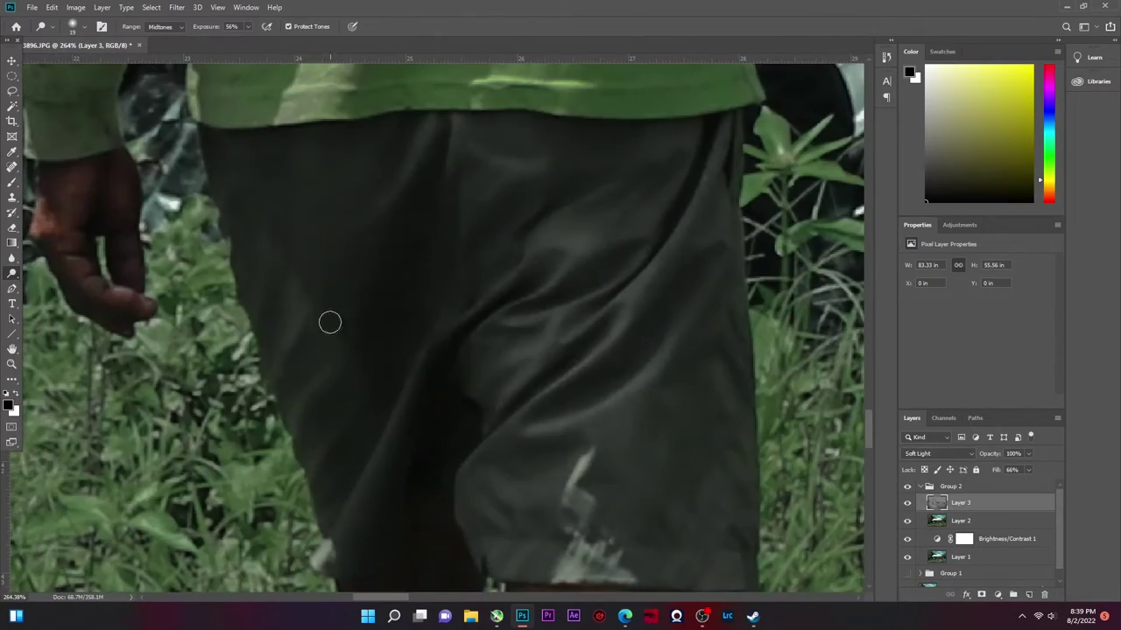
scroll(330, 323, down, 5)
scroll(315, 272, up, 4)
scroll(357, 345, down, 4)
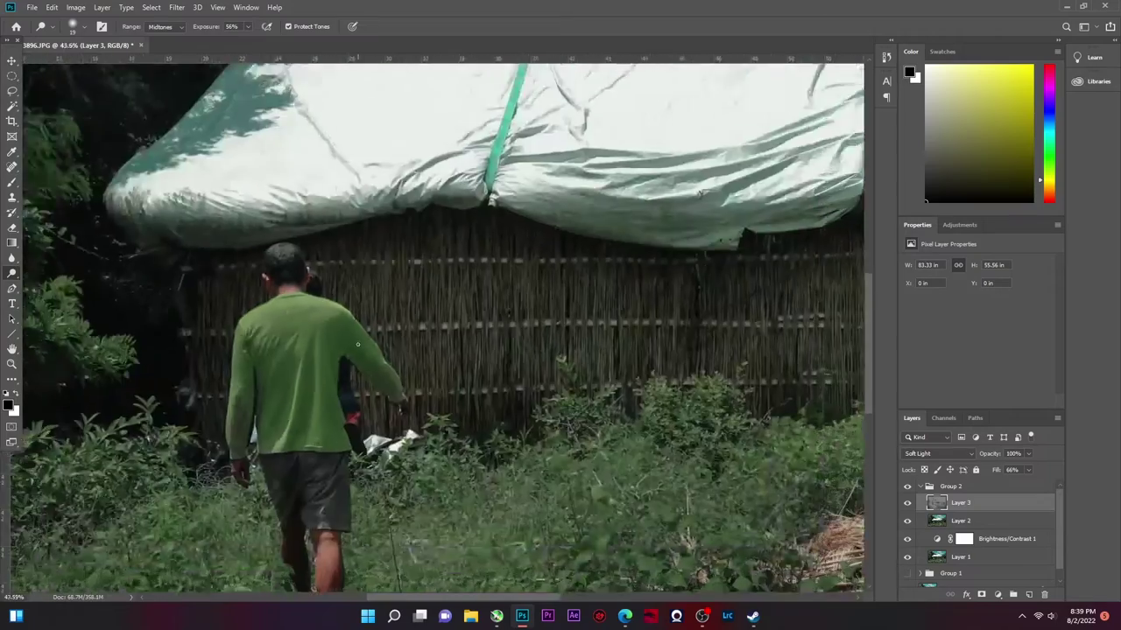
scroll(357, 344, up, 2)
scroll(394, 376, down, 1)
scroll(421, 403, up, 2)
scroll(461, 435, down, 3)
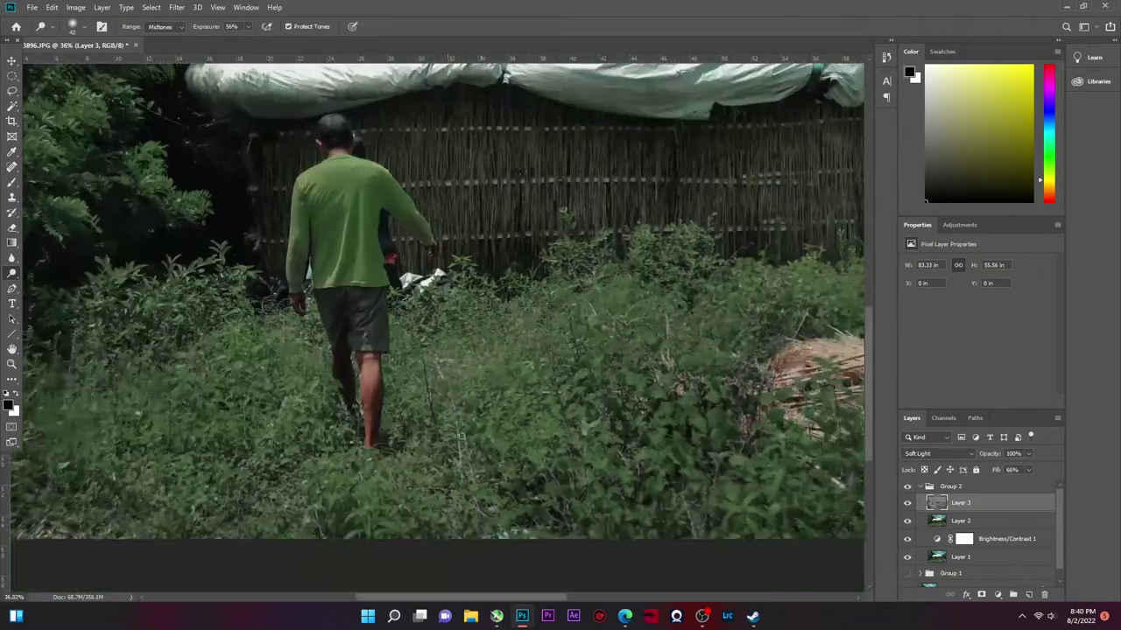
scroll(420, 394, up, 4)
scroll(385, 359, down, 5)
scroll(350, 320, up, 6)
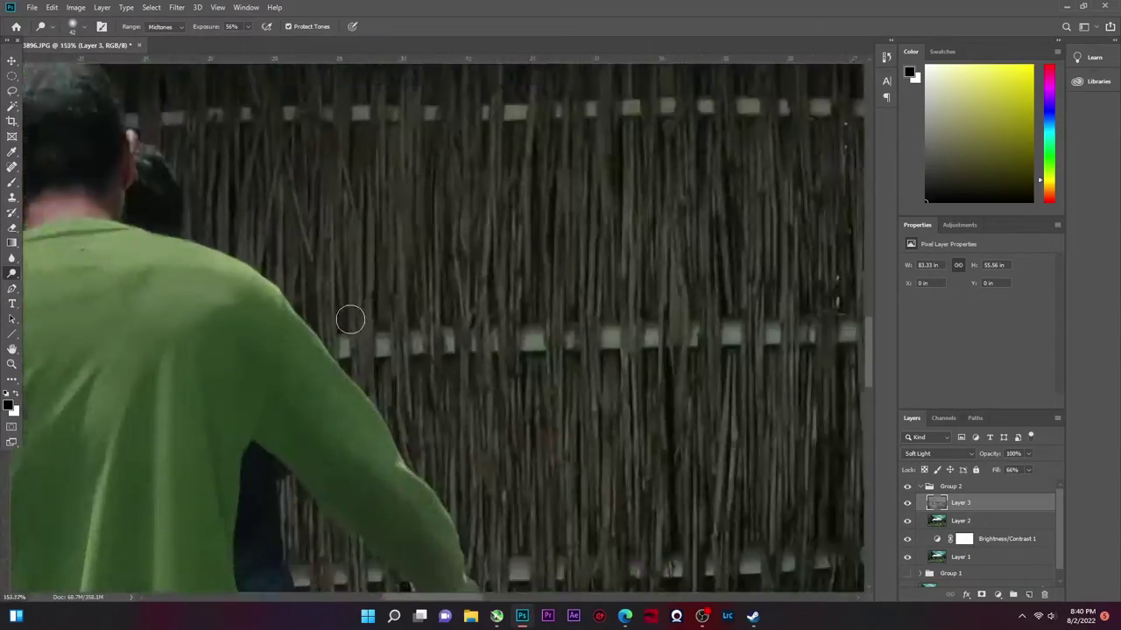
scroll(341, 315, up, 3)
Bring the fence below the man's arm into view and finish the dodge/burn there.
drag(459, 487, 407, 342)
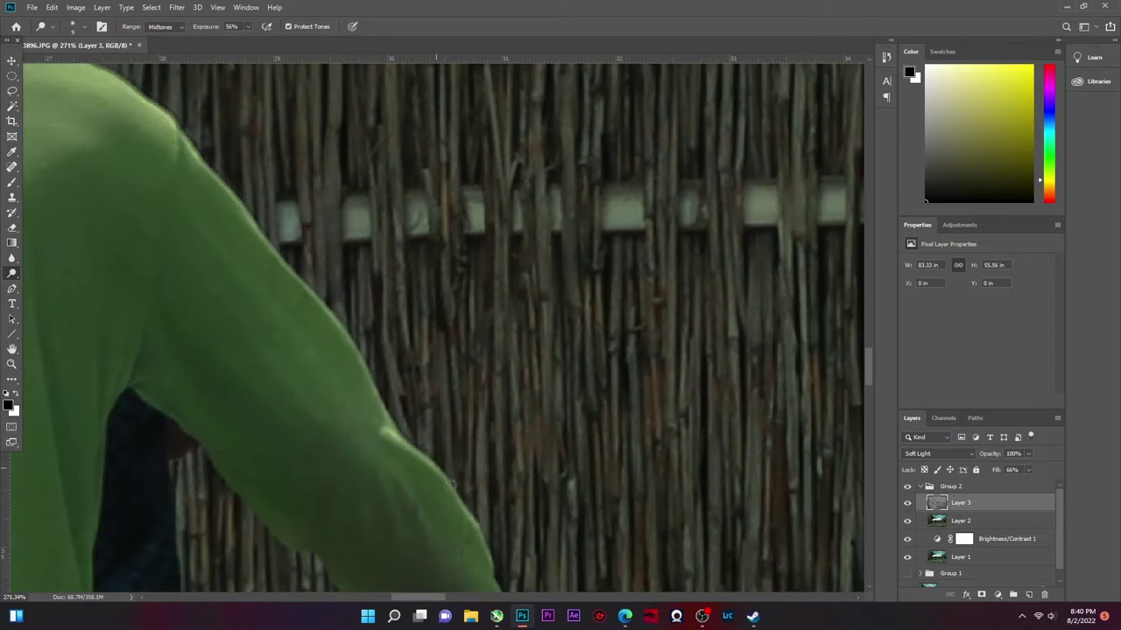
scroll(449, 486, down, 5)
scroll(295, 287, up, 7)
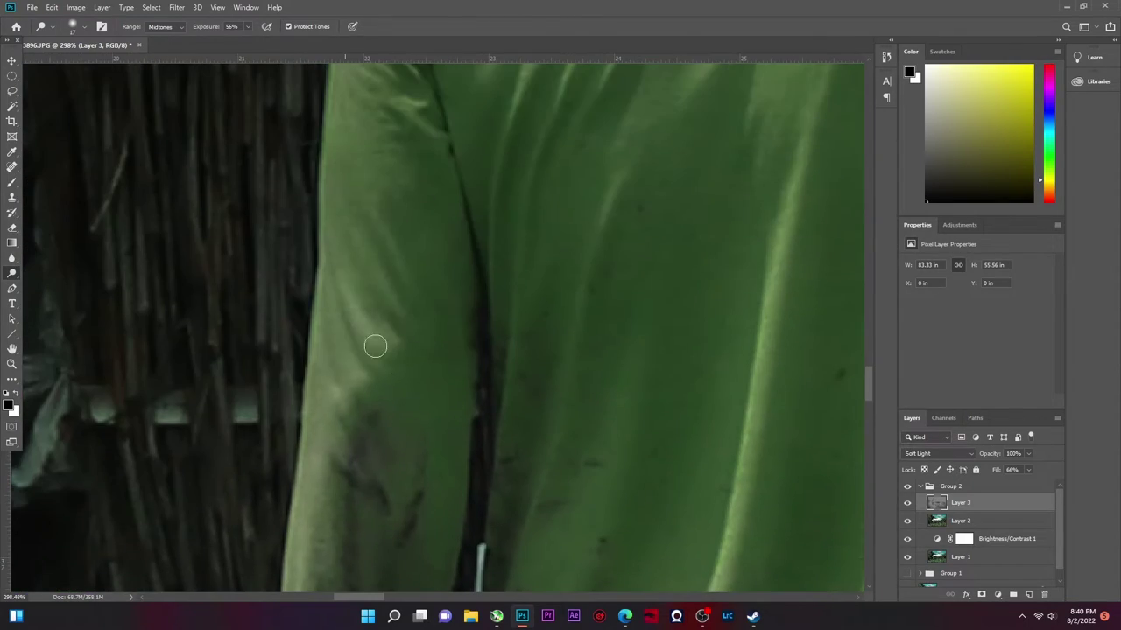
scroll(460, 266, down, 4)
scroll(454, 265, down, 2)
scroll(455, 265, up, 5)
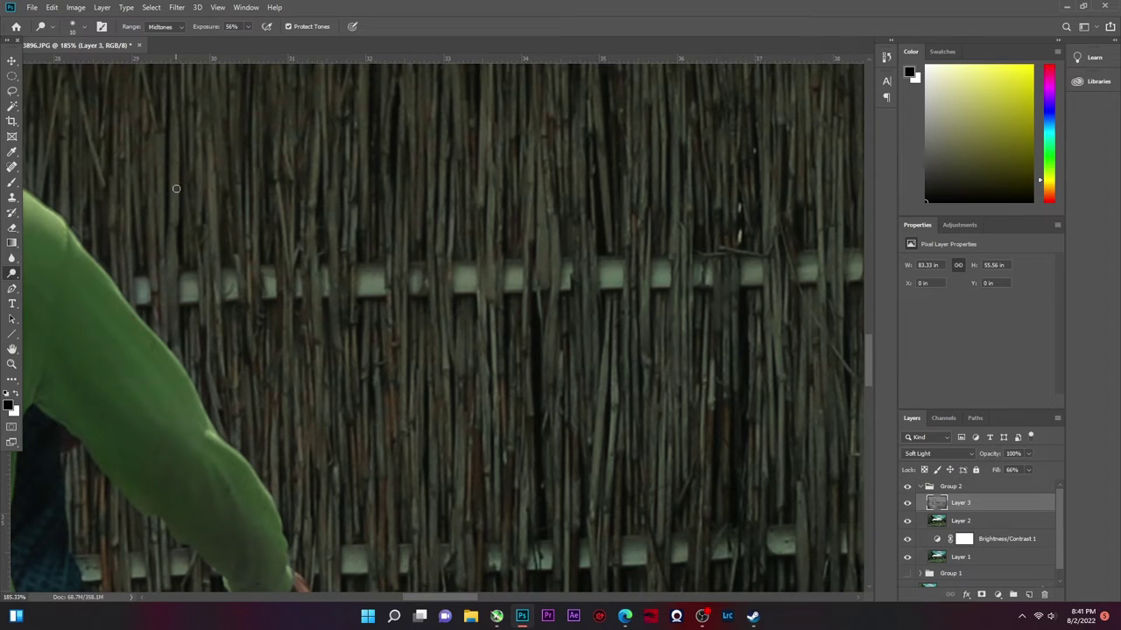
scroll(176, 188, down, 5)
scroll(468, 259, up, 5)
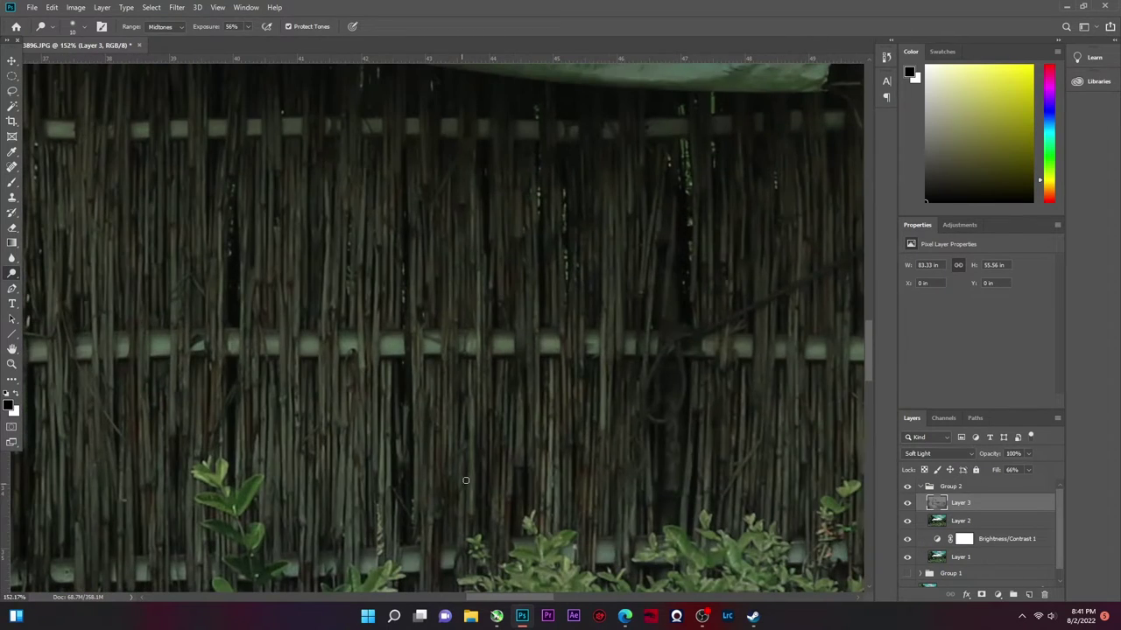
scroll(616, 282, down, 5)
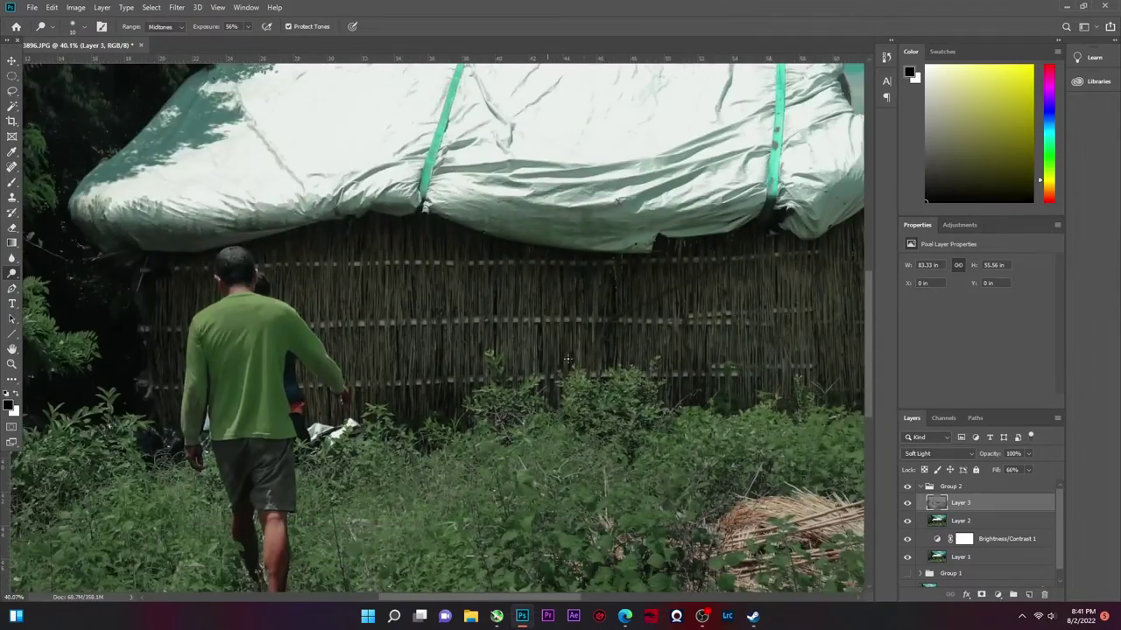
scroll(581, 251, up, 5)
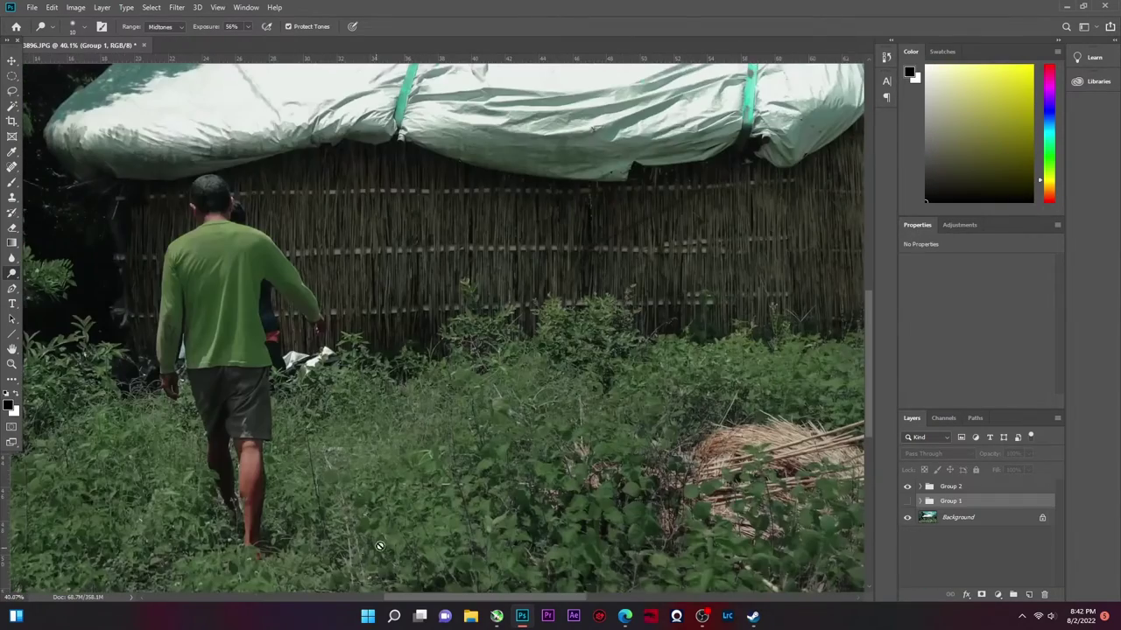
In Camera Raw for Layer 2, darken shadows, lower contrast and slightly cool the white balance.
double_click(936, 522)
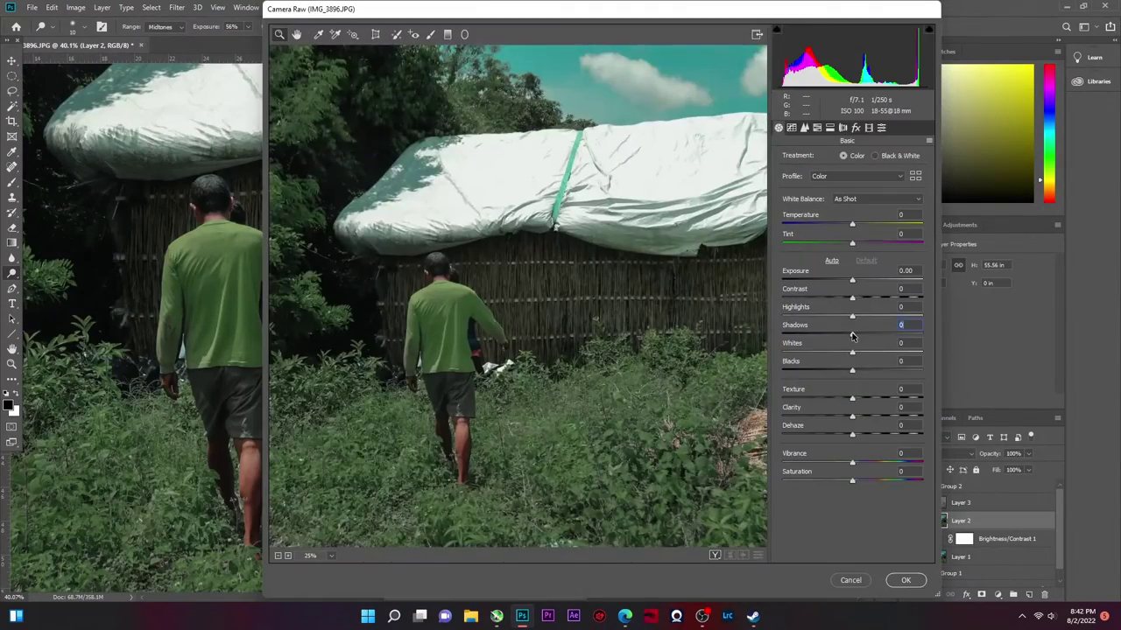
drag(852, 337, 800, 325)
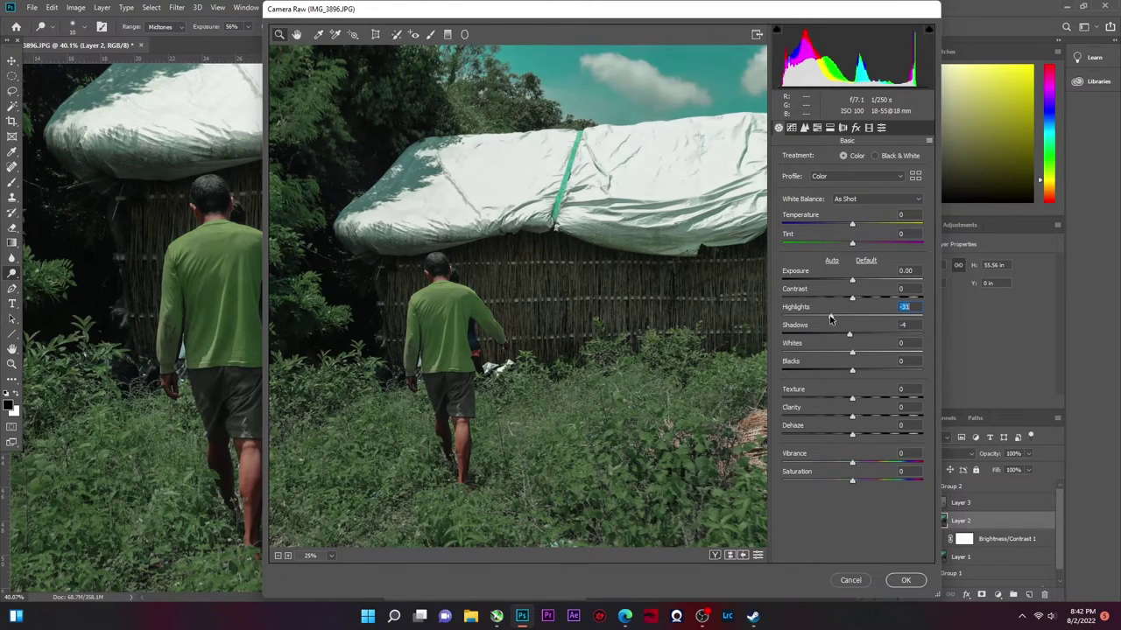
mouse_move(854, 301)
mouse_down()
mouse_move(846, 308)
mouse_move(850, 282)
mouse_up()
click(515, 315)
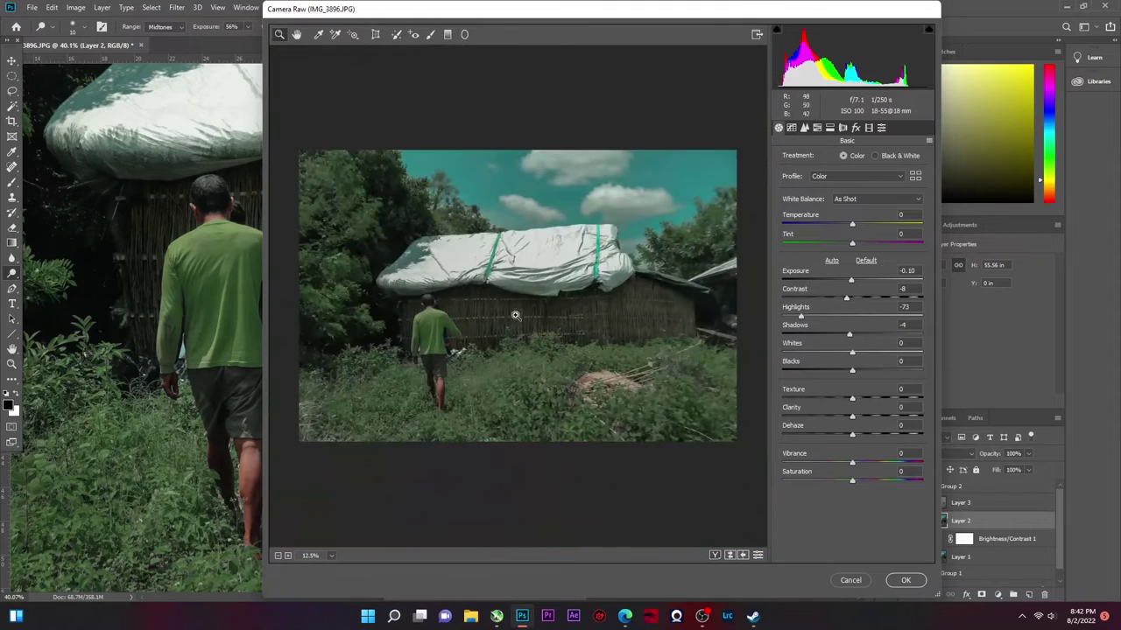
drag(854, 229, 851, 227)
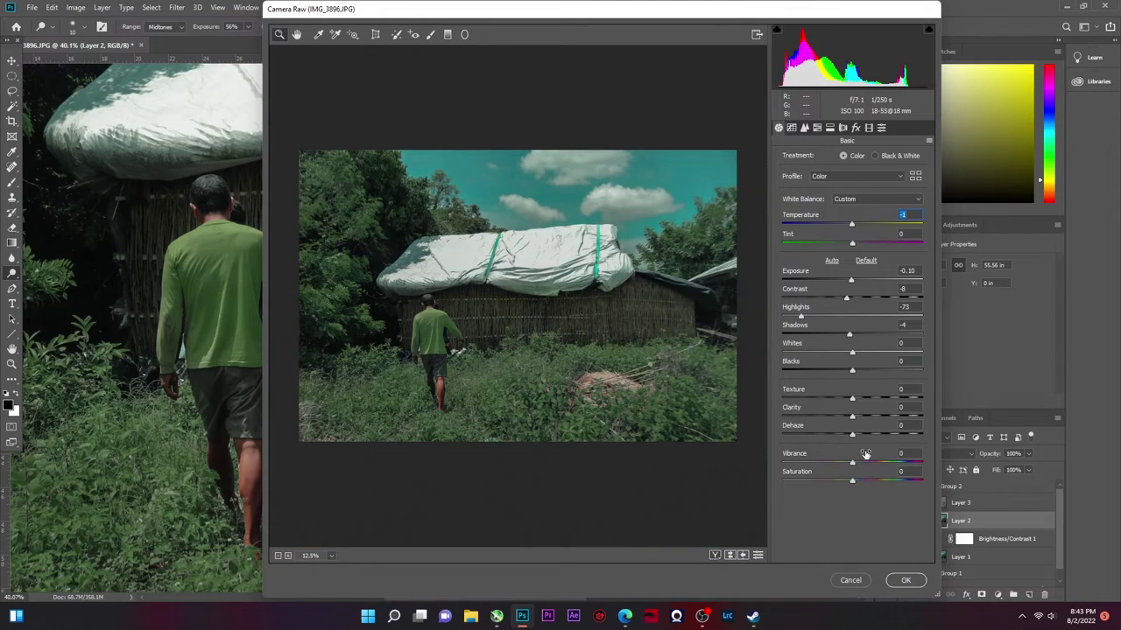
Shift the greens' hue to -7 and brighten the Lights on the tone curve.
key(ctrl+alt+4)
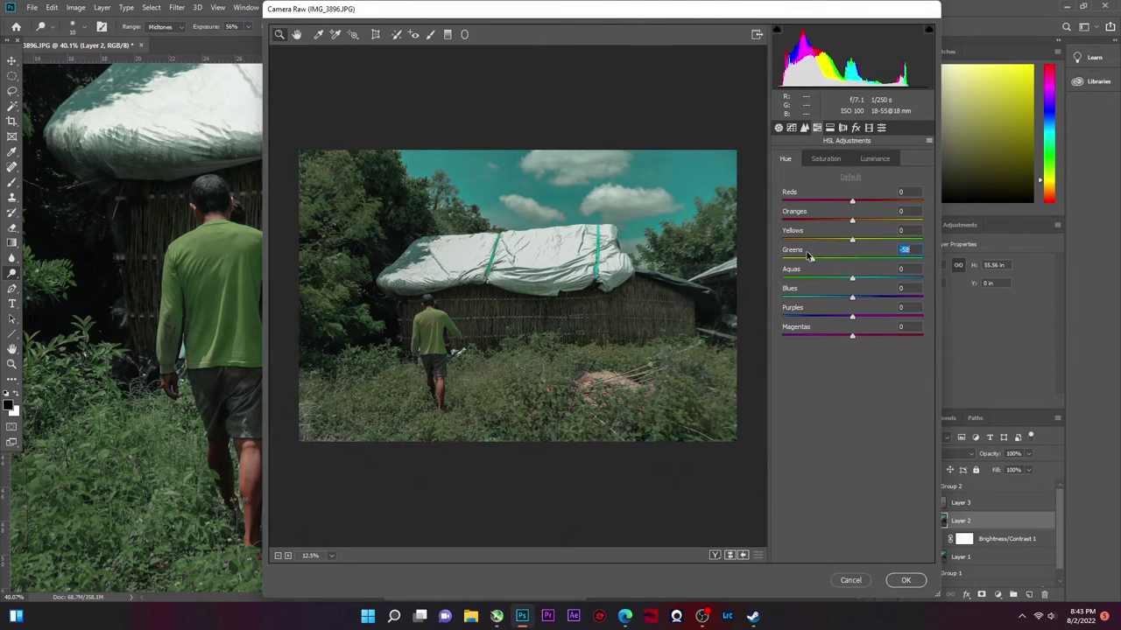
drag(823, 259, 859, 268)
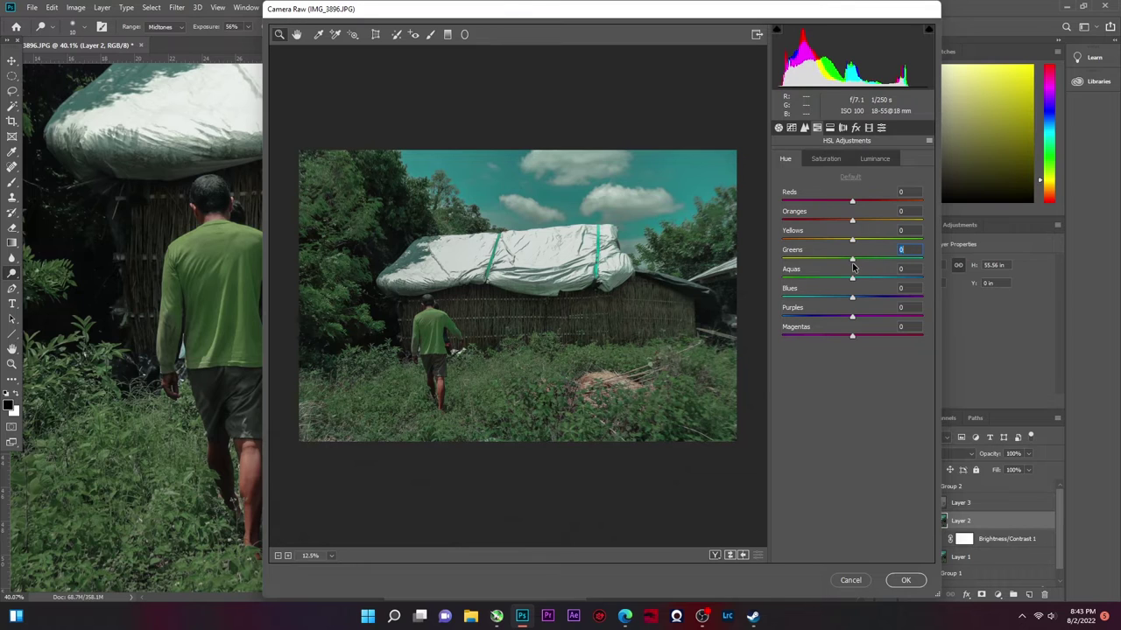
click(816, 158)
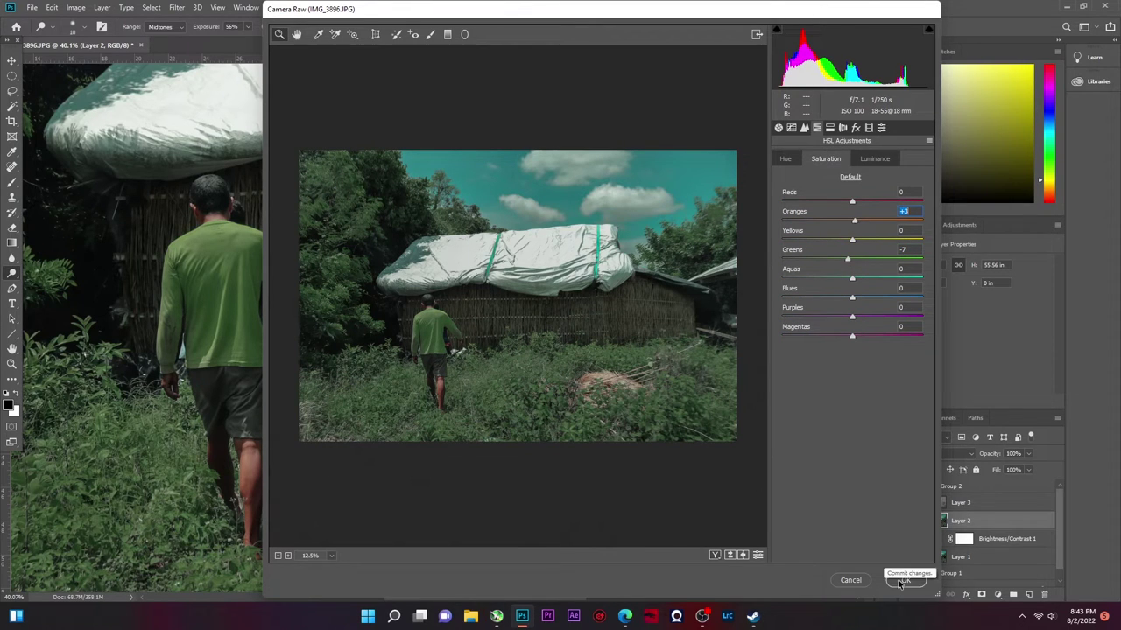
click(791, 128)
drag(852, 366, 854, 368)
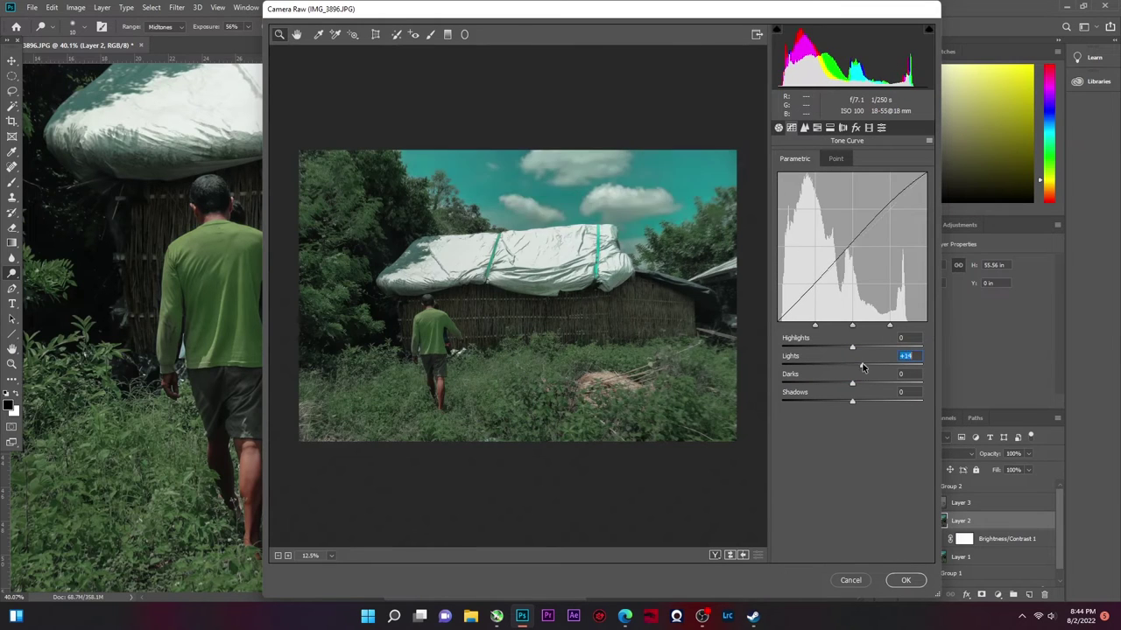
Raise the Aquas luminance to +43 to brighten the teal sky.
click(804, 128)
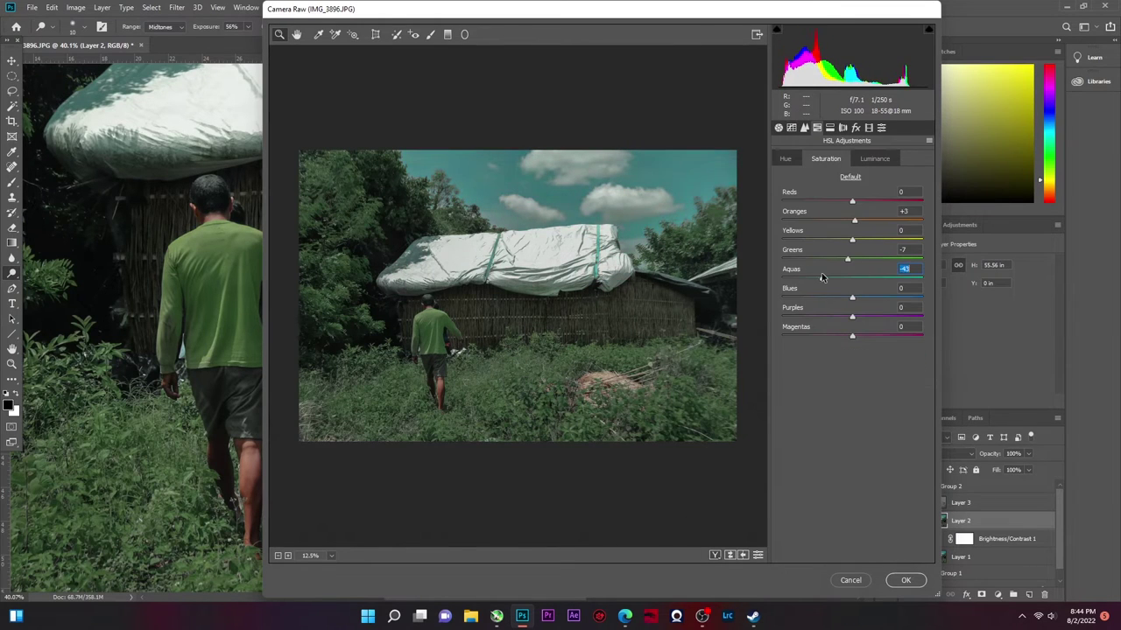
click(785, 158)
click(874, 159)
drag(852, 278, 883, 280)
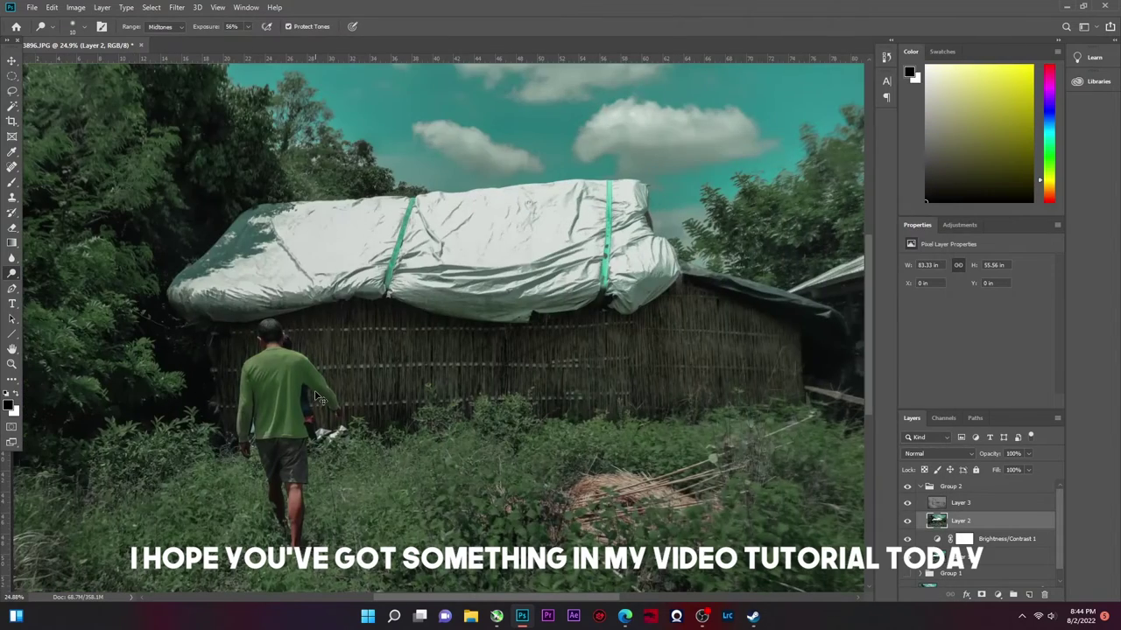
Add a slightly lifted Curves 1 adjustment layer and move it above Layer 3.
click(997, 595)
click(1038, 446)
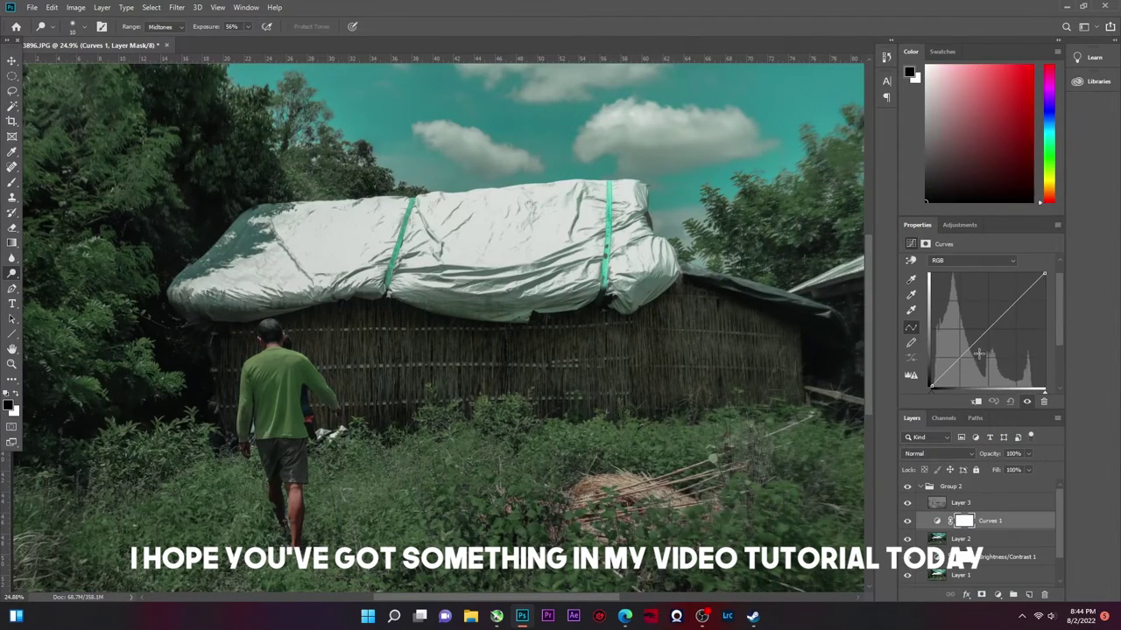
drag(960, 357, 961, 352)
scroll(420, 333, down, 3)
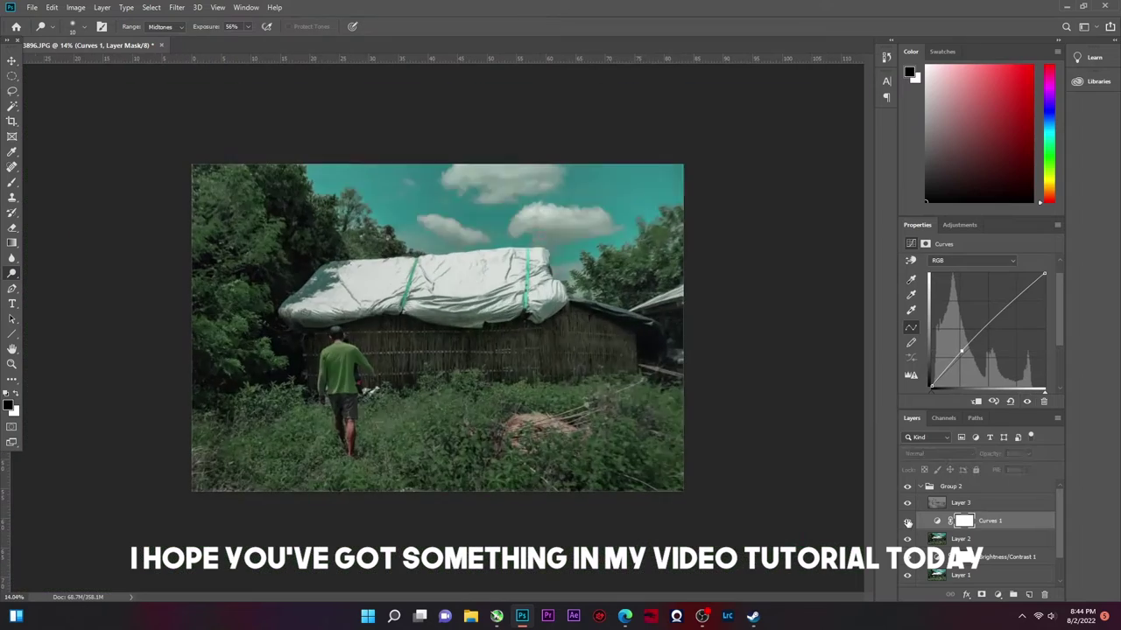
drag(981, 521, 905, 511)
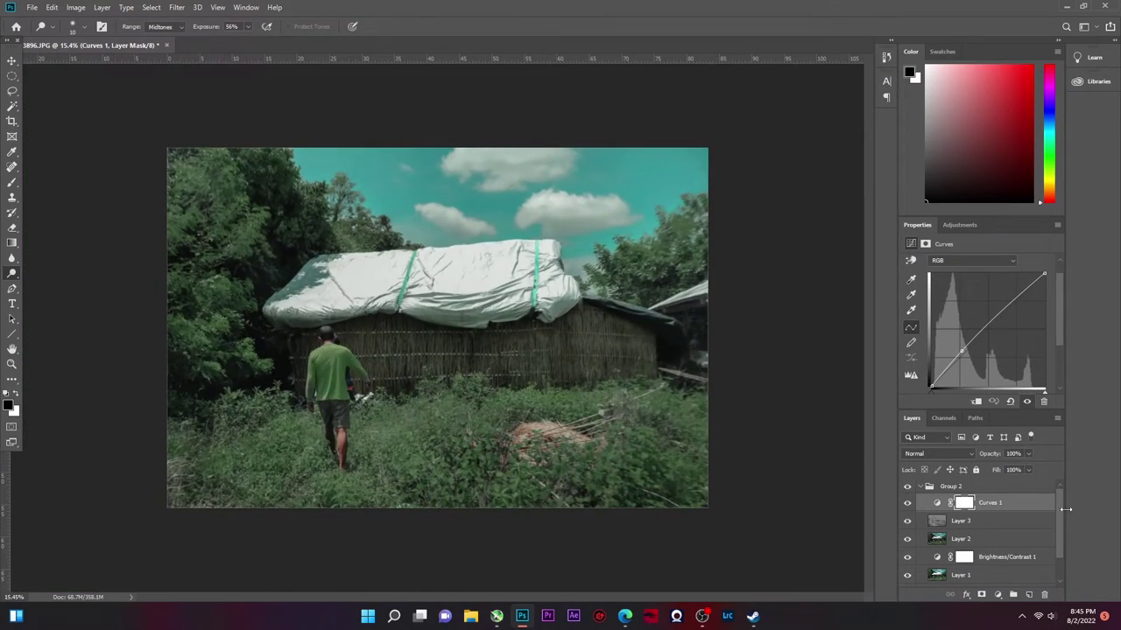
Try a Gradient Fill layer, then delete it.
click(997, 594)
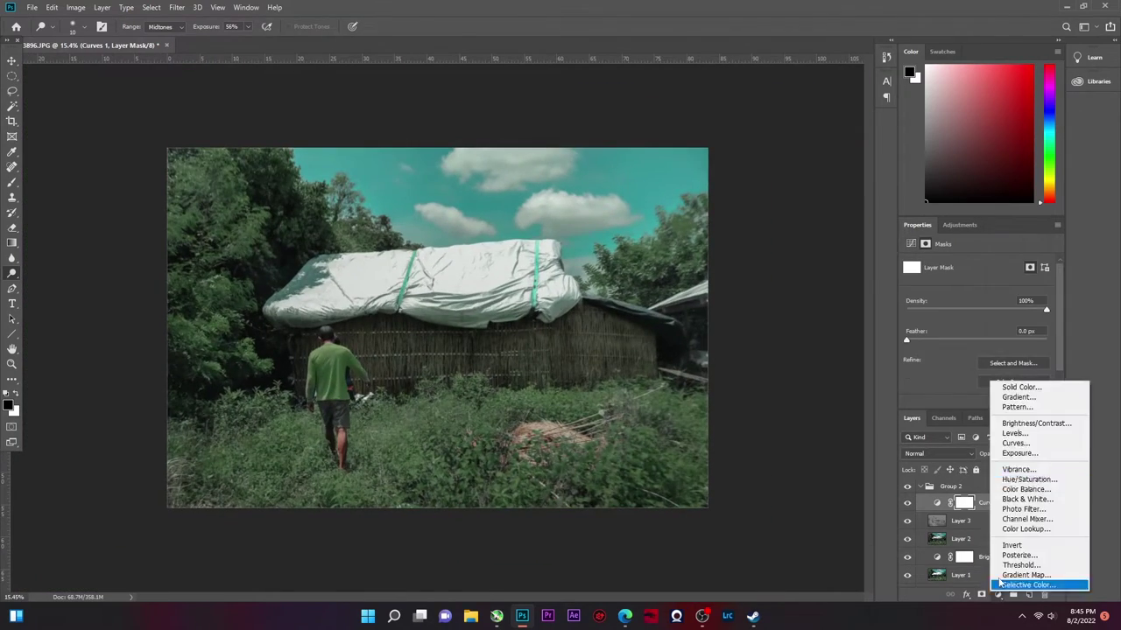
click(1020, 406)
click(506, 237)
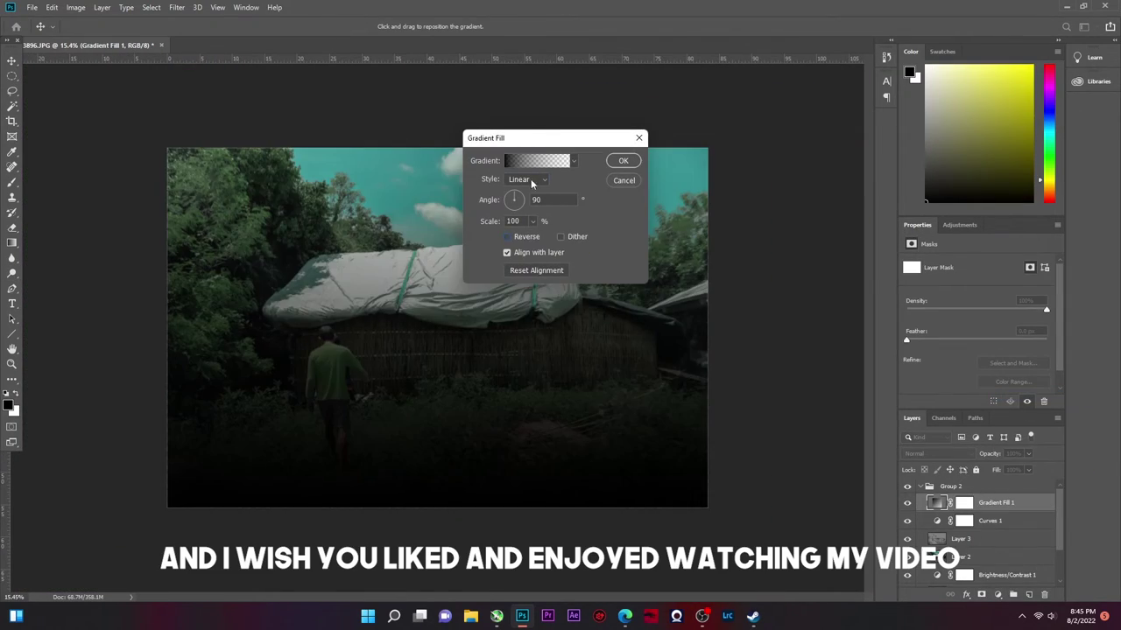
click(622, 160)
key(o)
key(Delete)
Add a Channel Mixer 1 adjustment layer with the Red output set to +102.
click(997, 594)
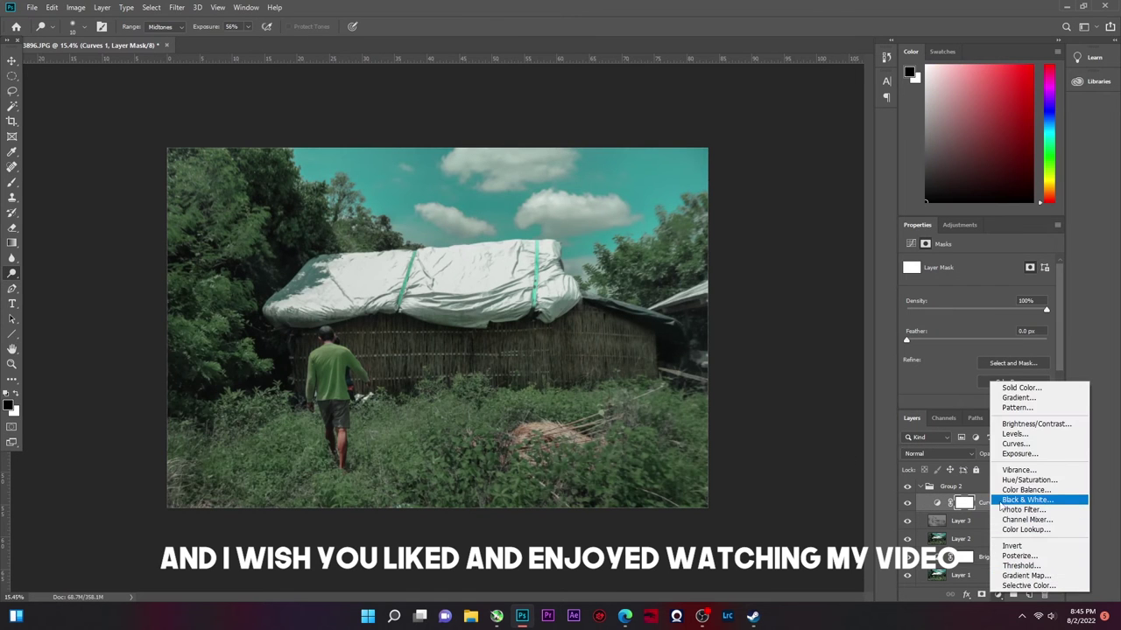
click(1026, 519)
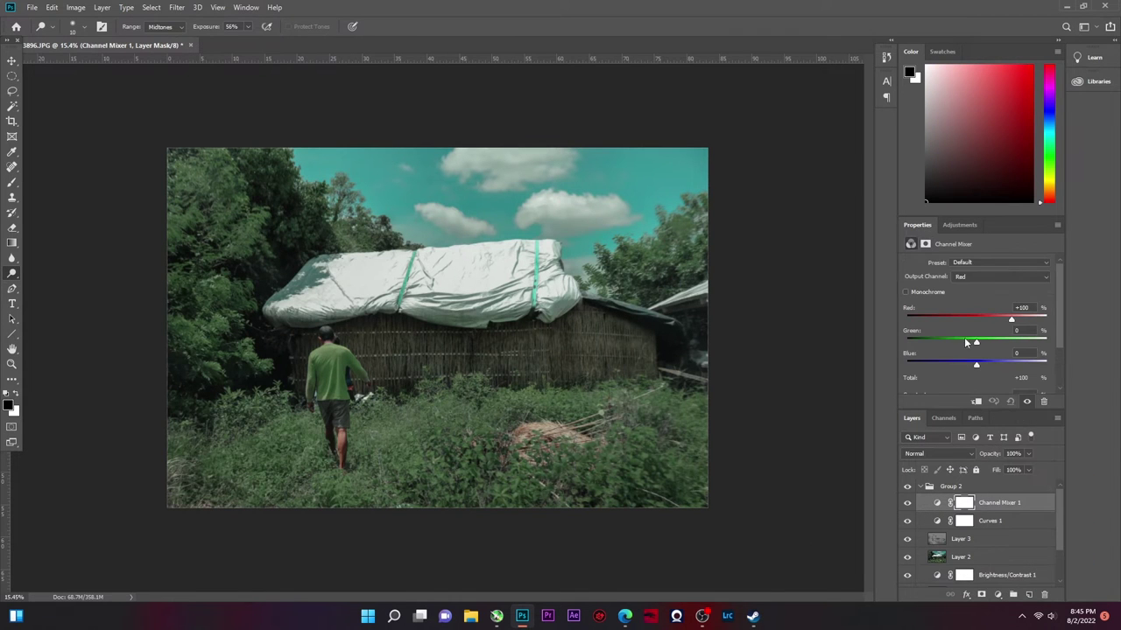
mouse_move(976, 342)
mouse_down()
mouse_move(941, 342)
mouse_move(975, 342)
mouse_up()
key(v)
scroll(432, 372, up, 2)
scroll(433, 372, down, 1)
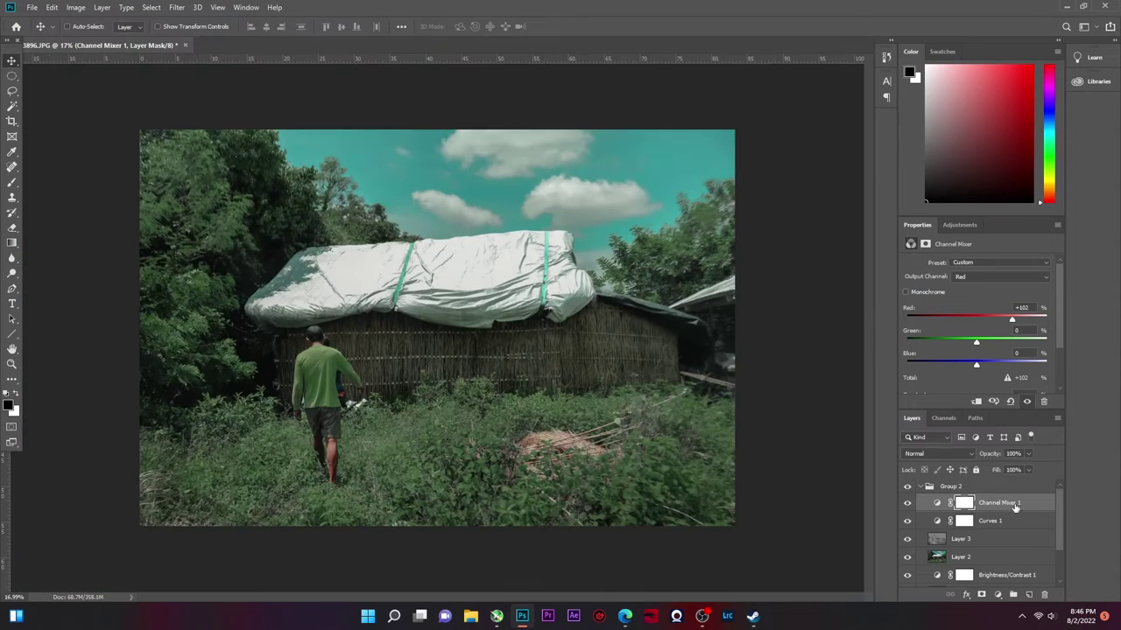
click(998, 595)
Add Gradient Map 1 using a non-reversed Black, White gradient.
click(1025, 576)
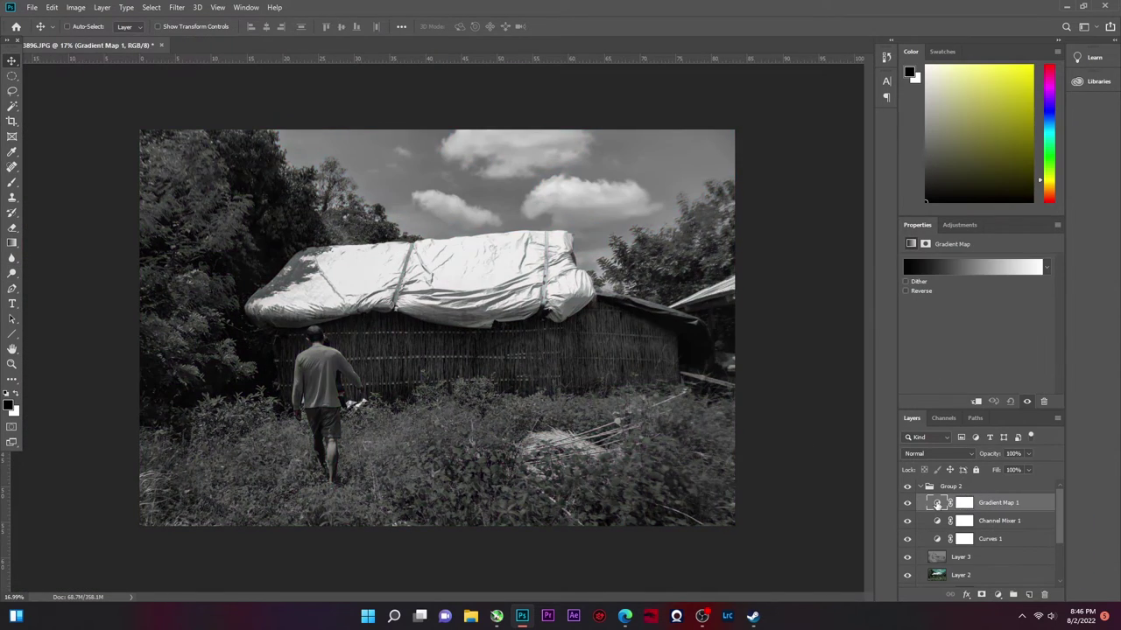
click(906, 289)
click(971, 267)
click(735, 154)
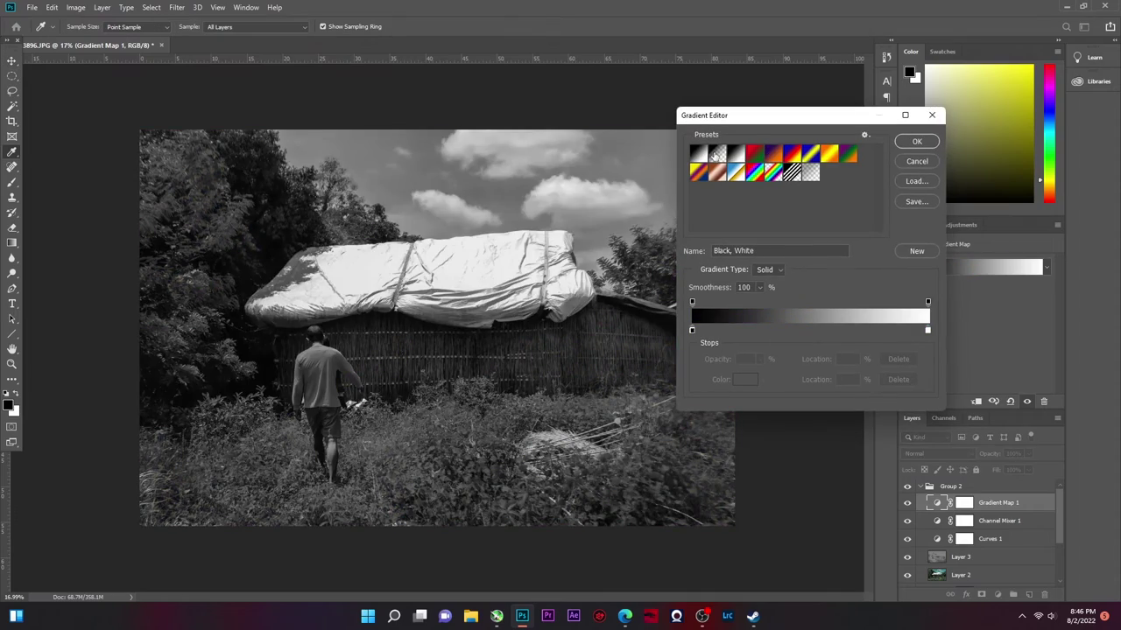
click(717, 154)
Set Gradient Map 1's blend mode to Luminosity and select its mask for brushing.
click(917, 162)
click(928, 453)
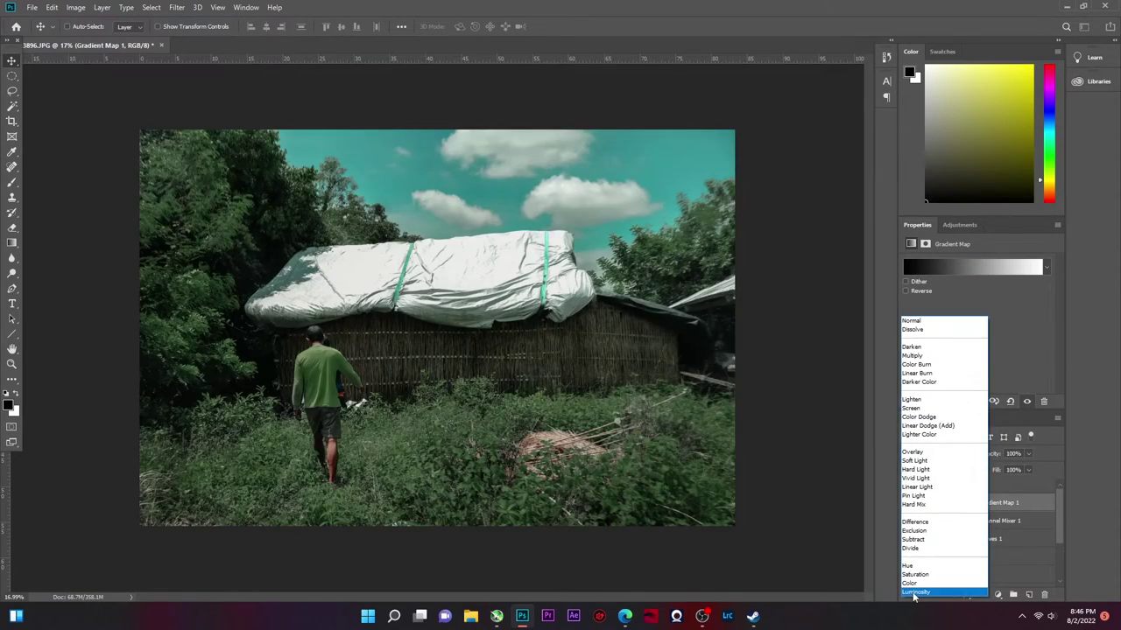
click(915, 592)
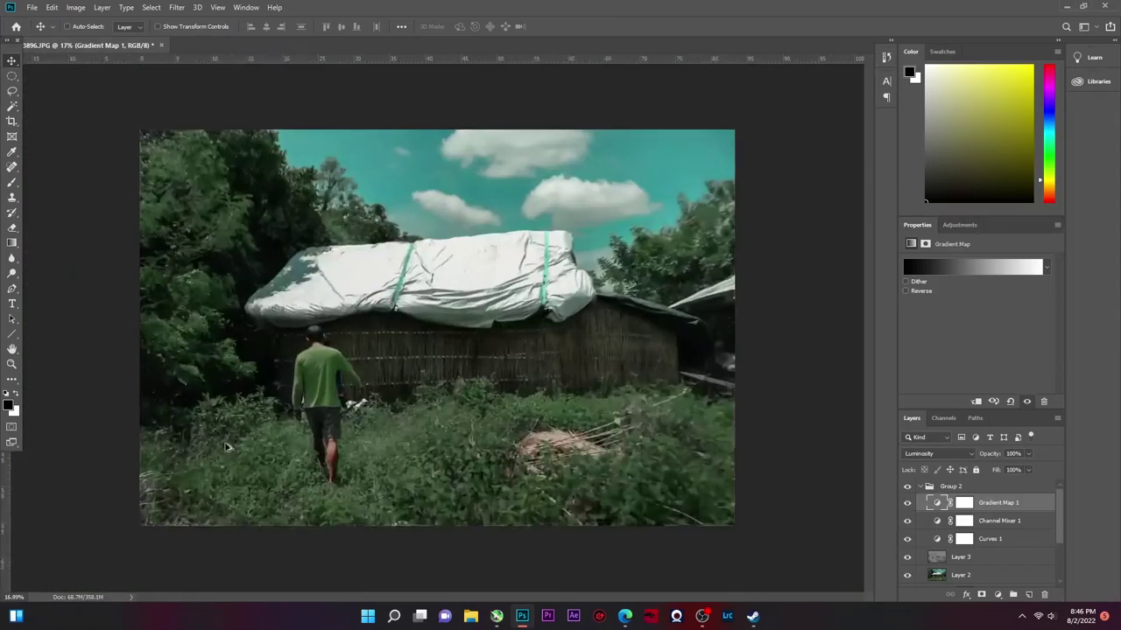
click(963, 502)
key(b)
key(ctrl+minus)
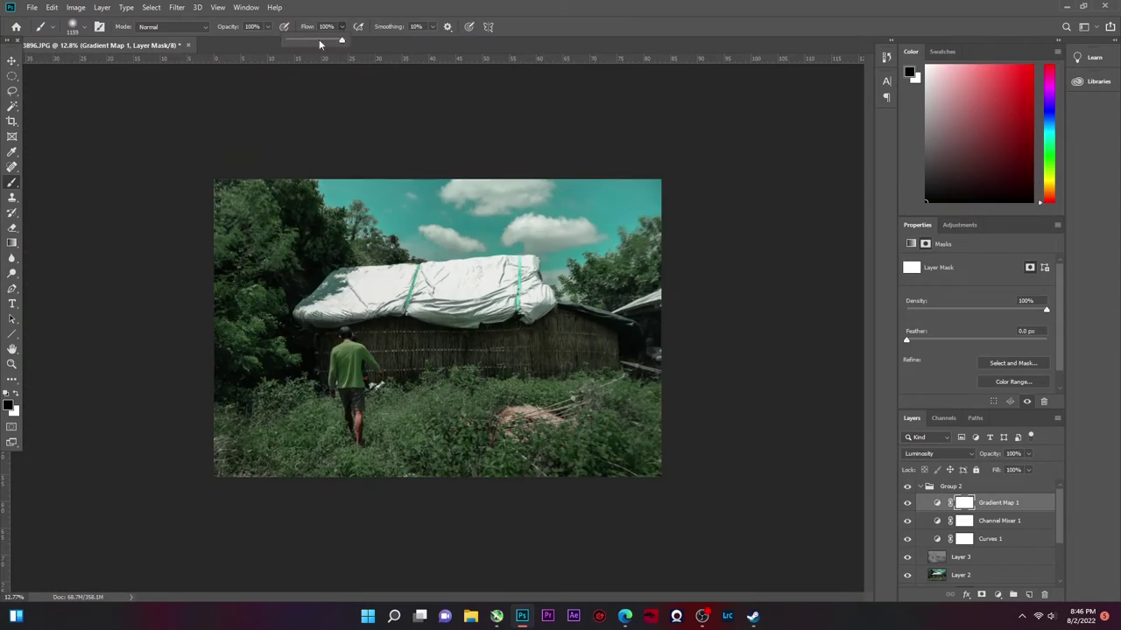